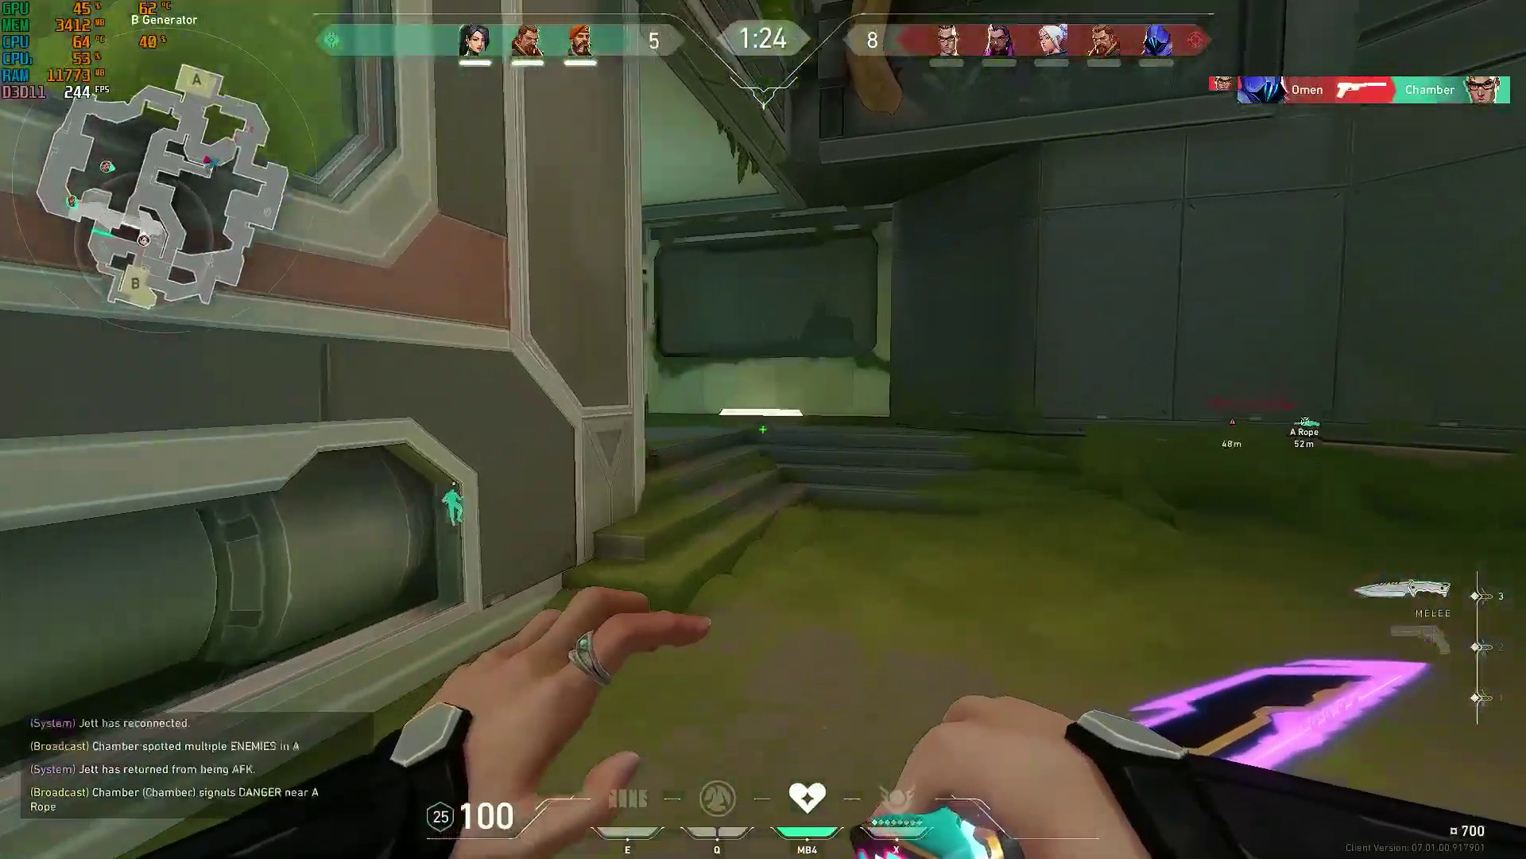
# - Equip the Sheriff pistol, inspect it, and fire several shots at enemies
pyautogui.press('2')
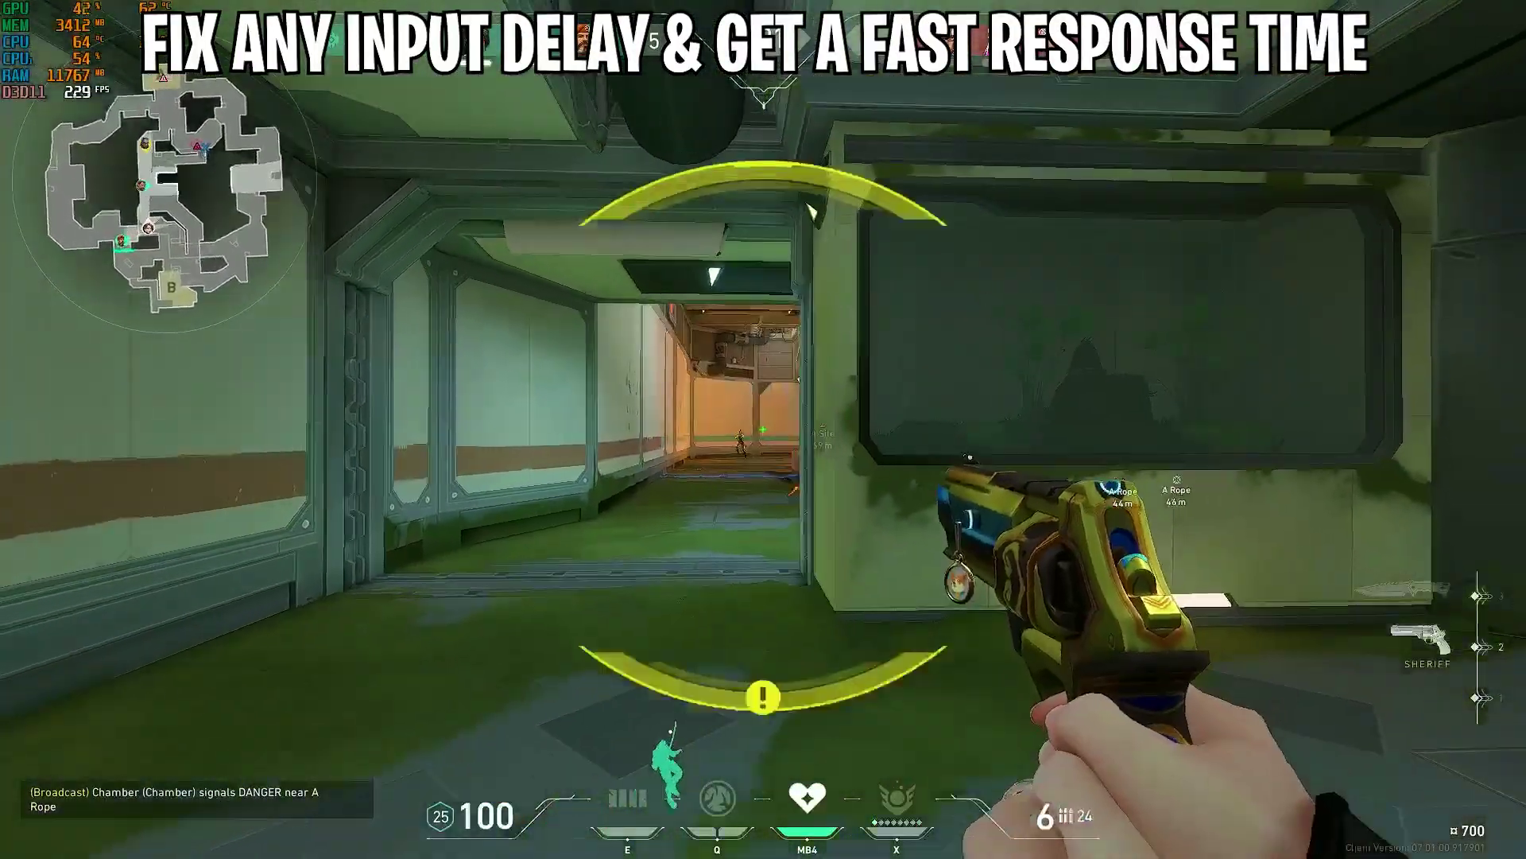
pyautogui.click(763, 430)
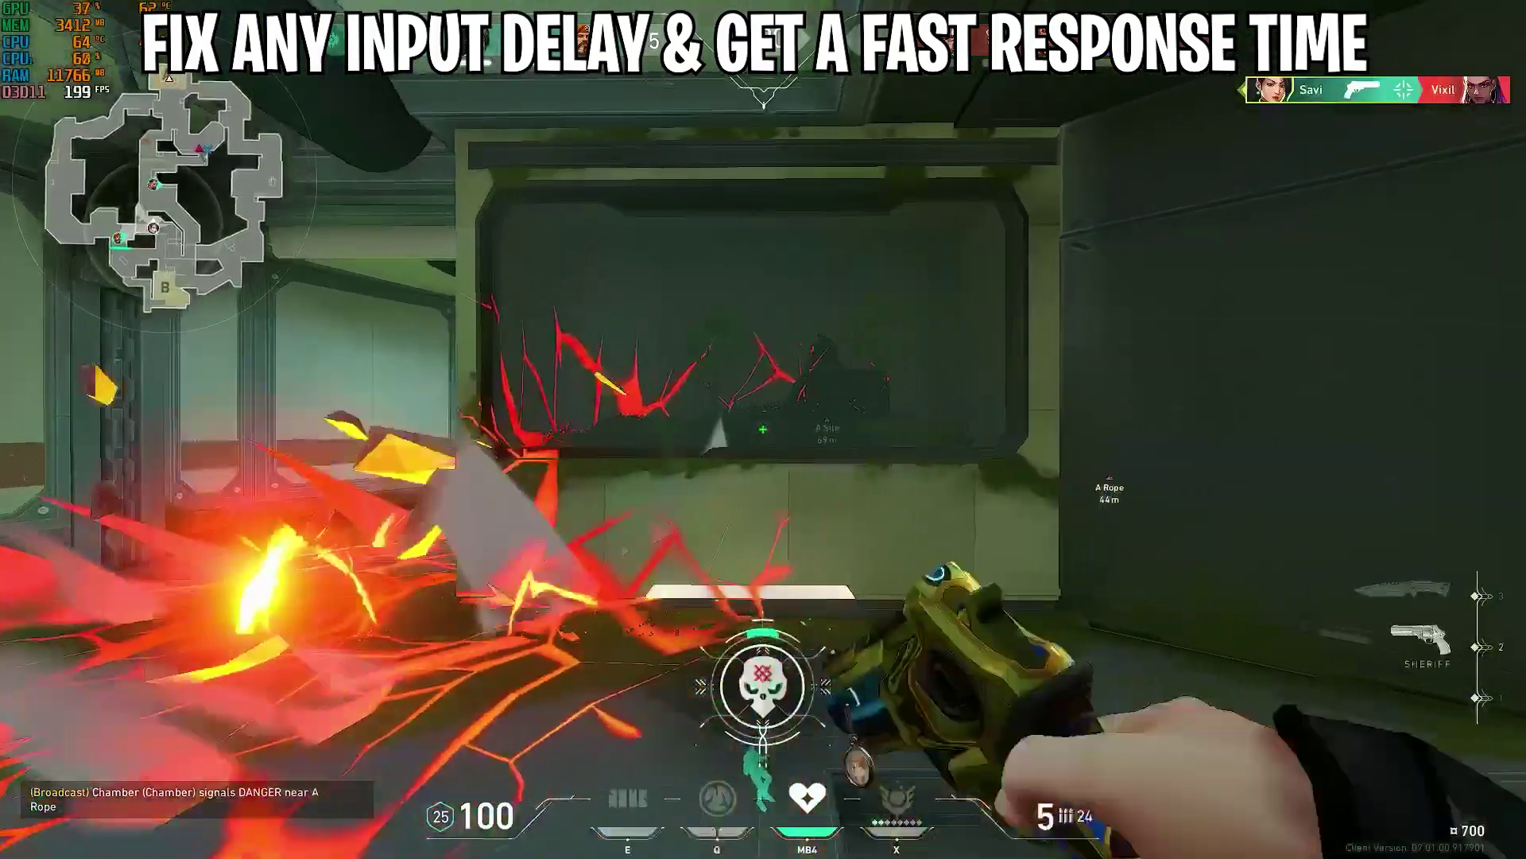
pyautogui.press('y')
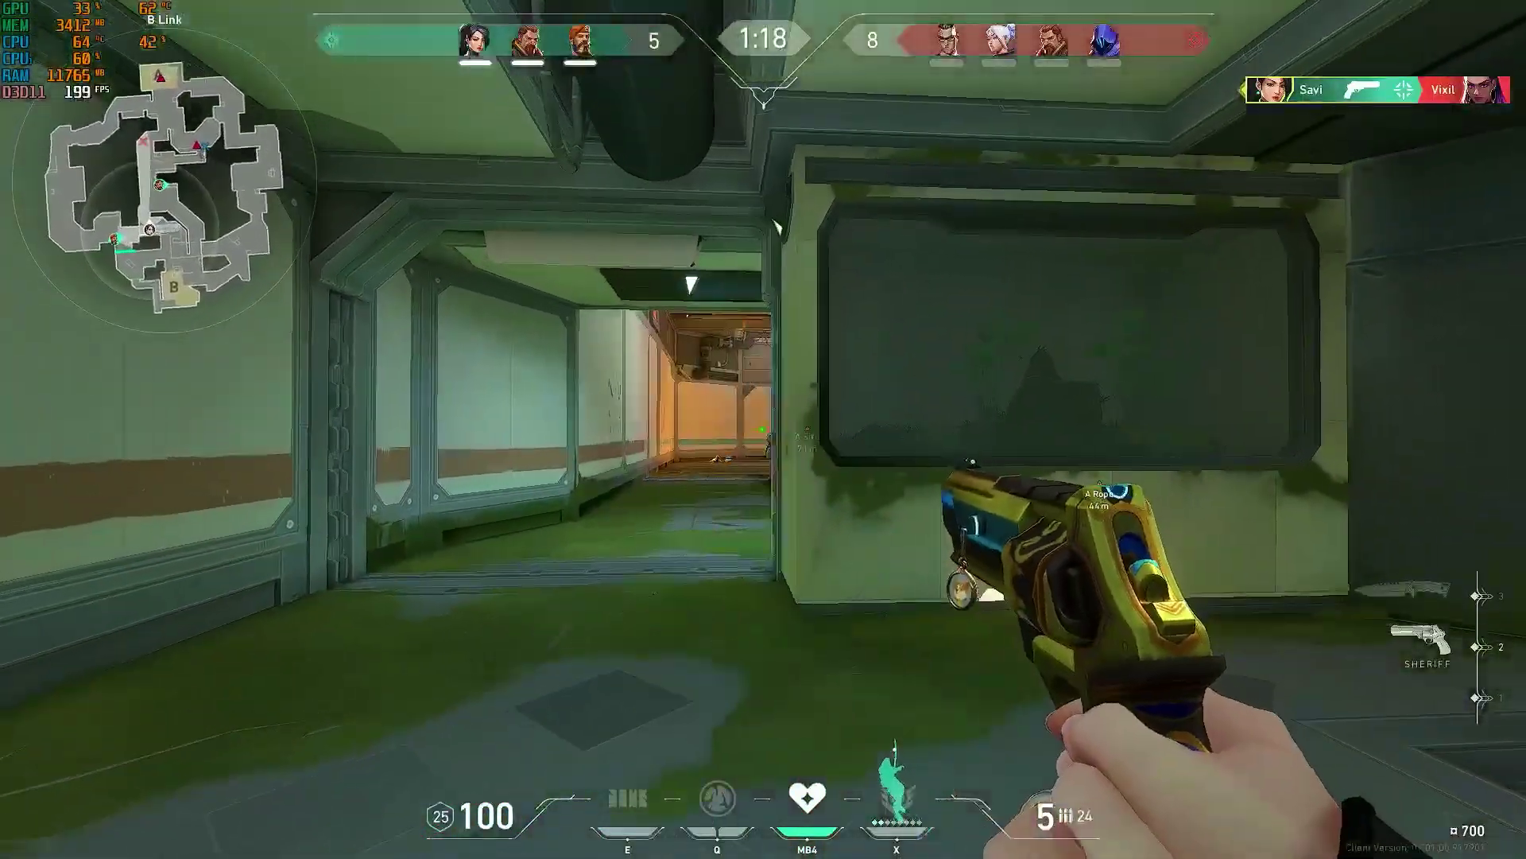
pyautogui.click(764, 429)
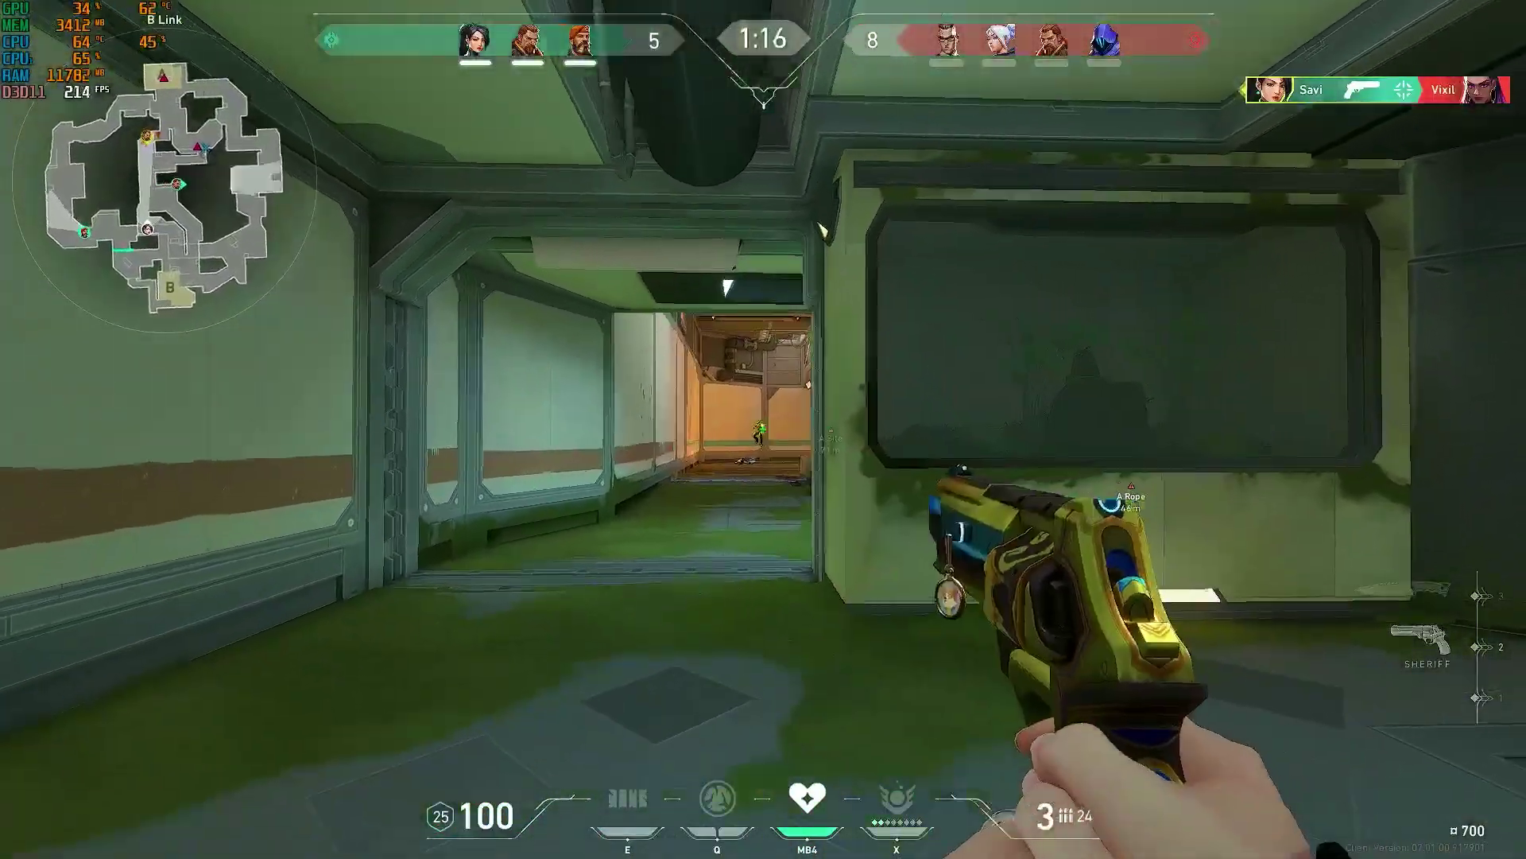
pyautogui.click(763, 430)
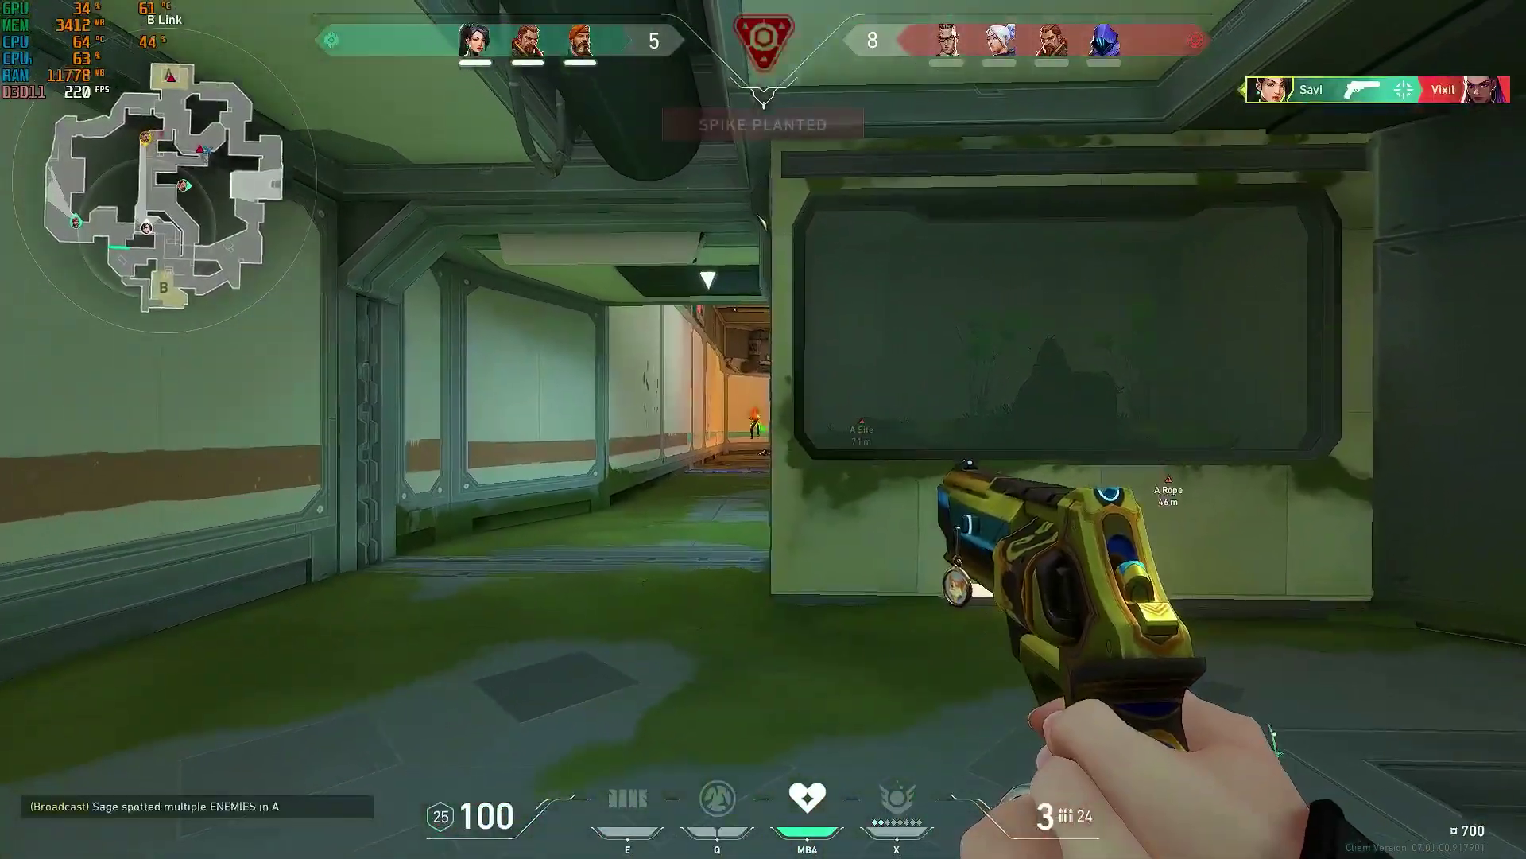
# - Reload, swap to the knife and back, and finish with a Sheriff kill
pyautogui.press('2')
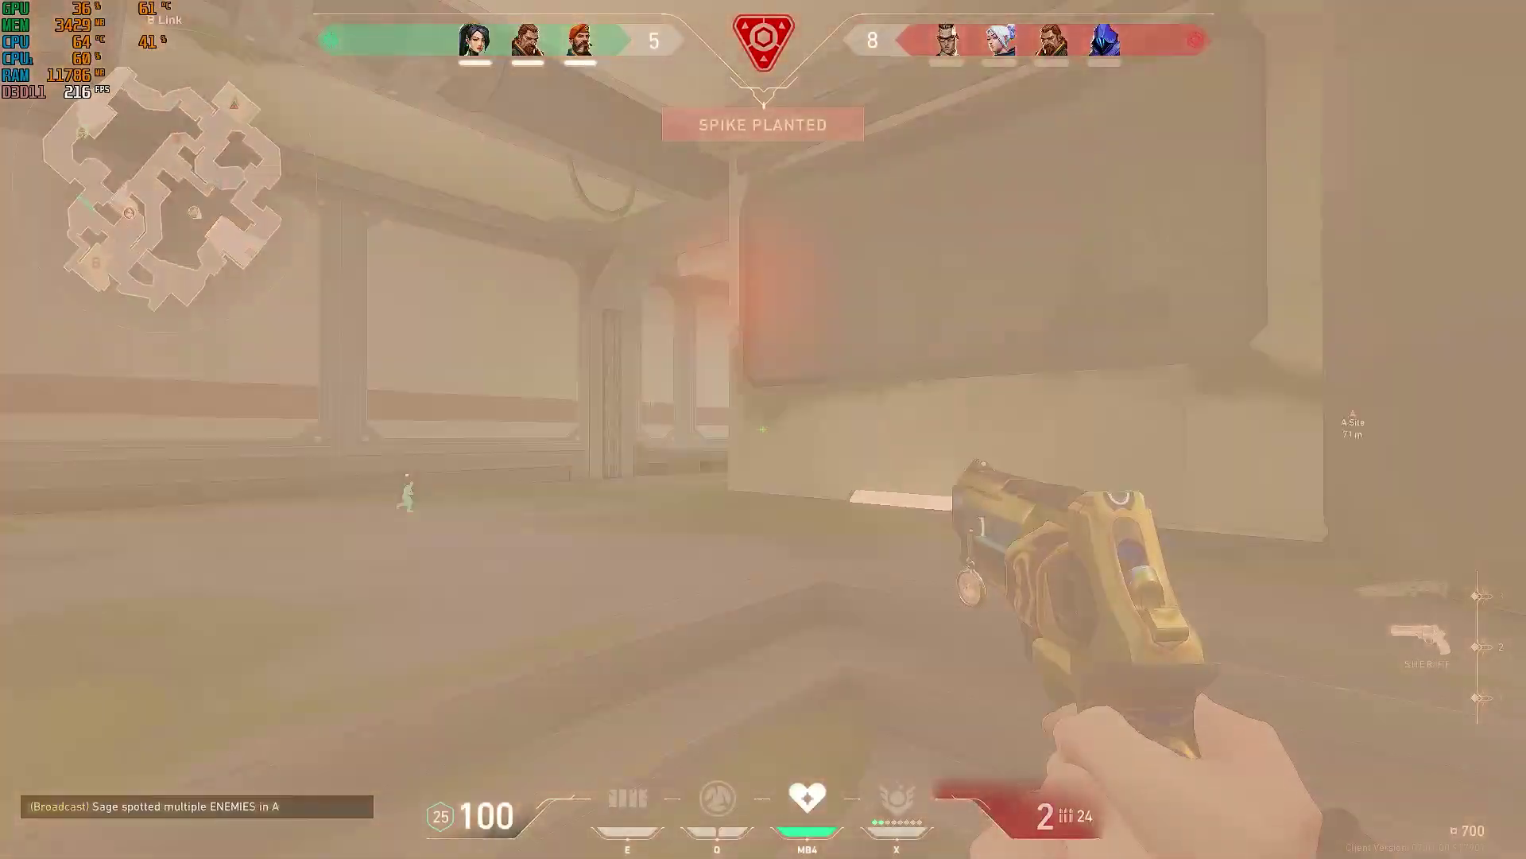
pyautogui.press('r')
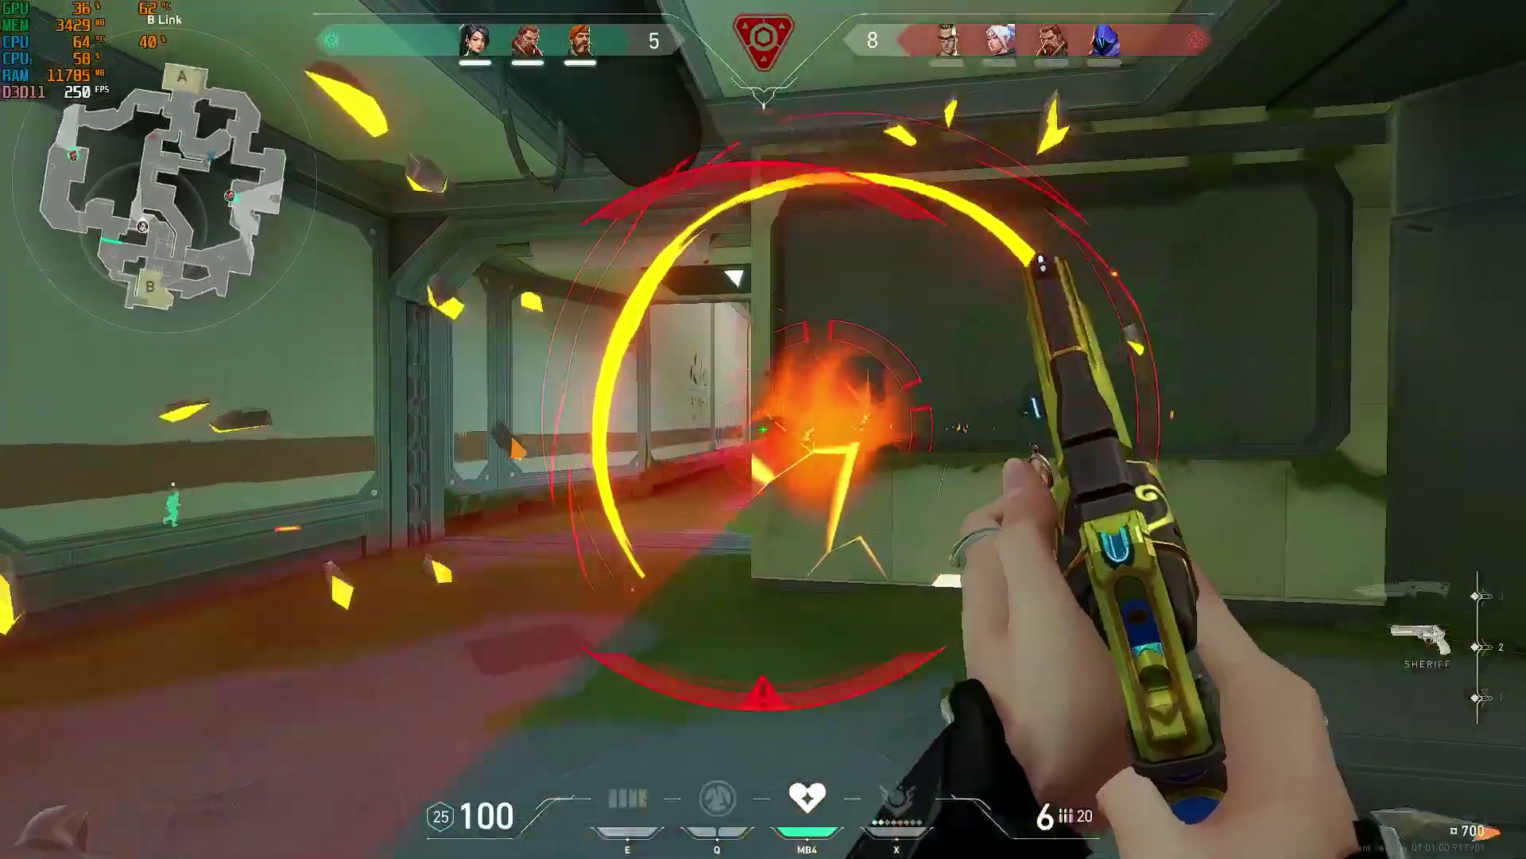
pyautogui.press('3')
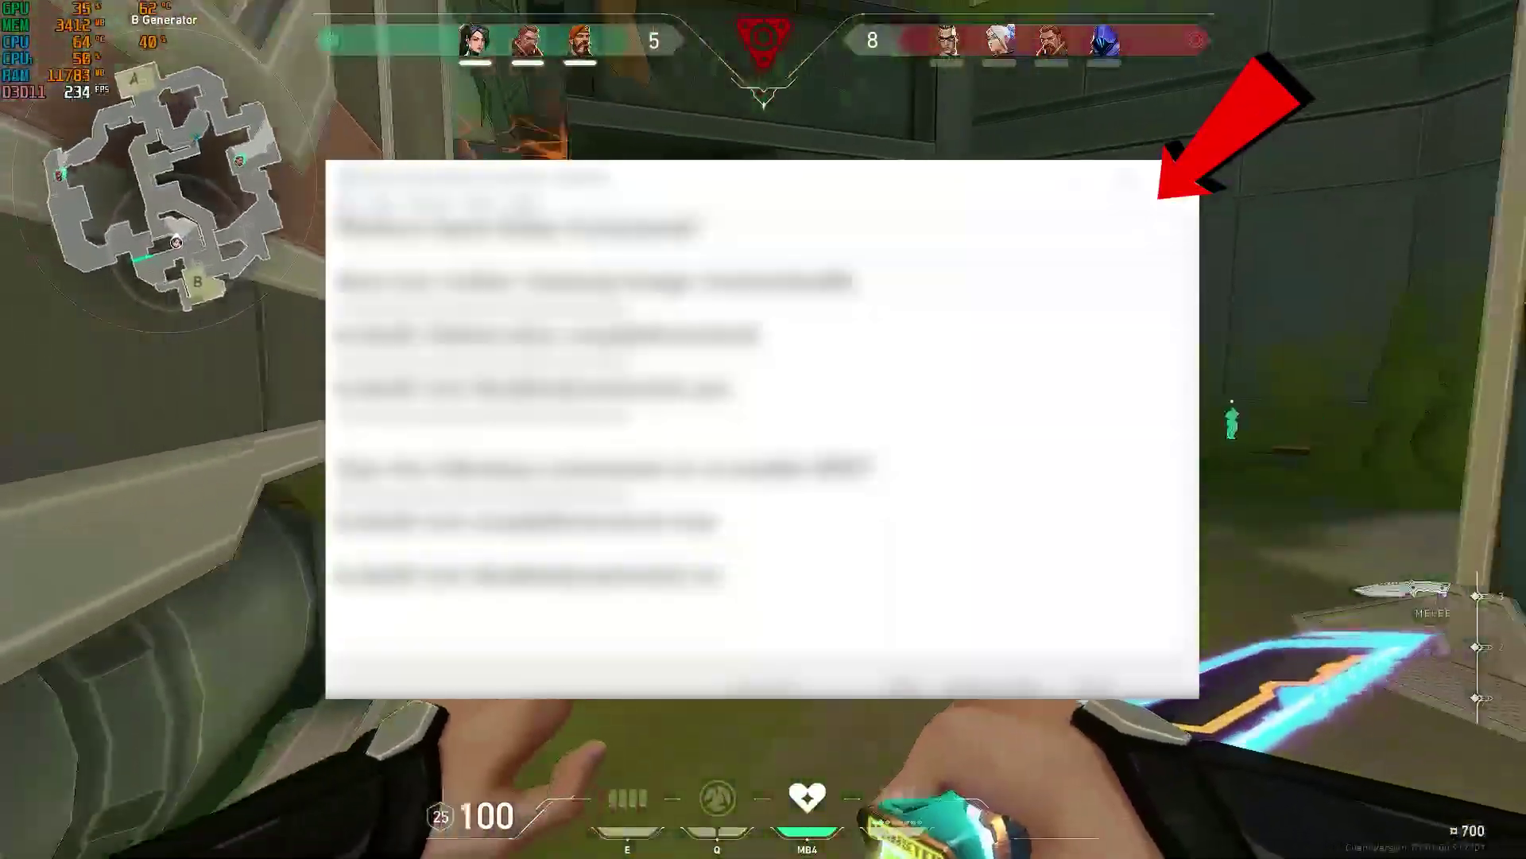
pyautogui.press('2')
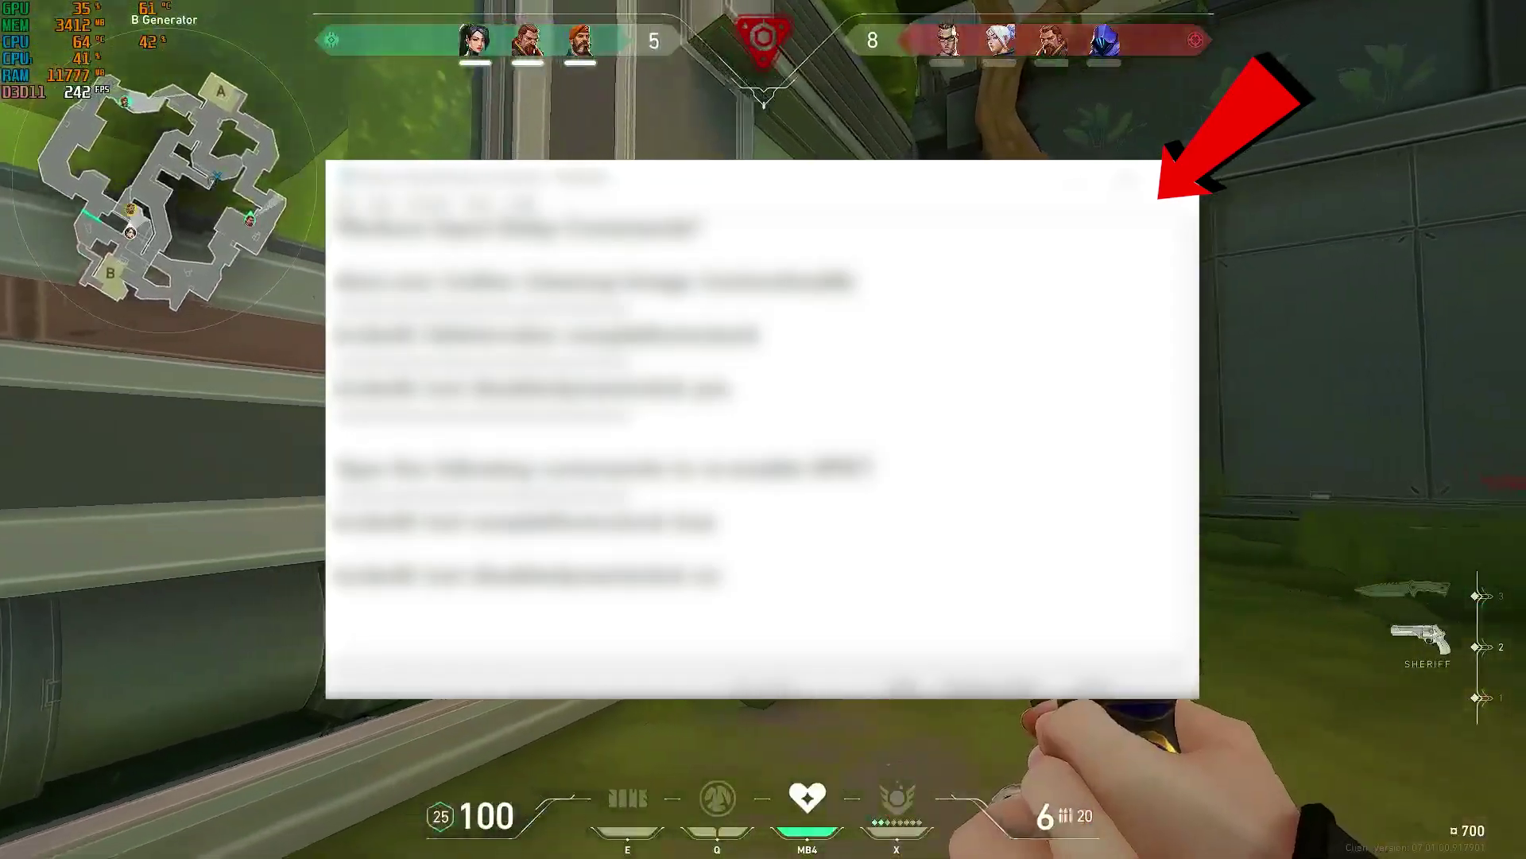
pyautogui.click(763, 429)
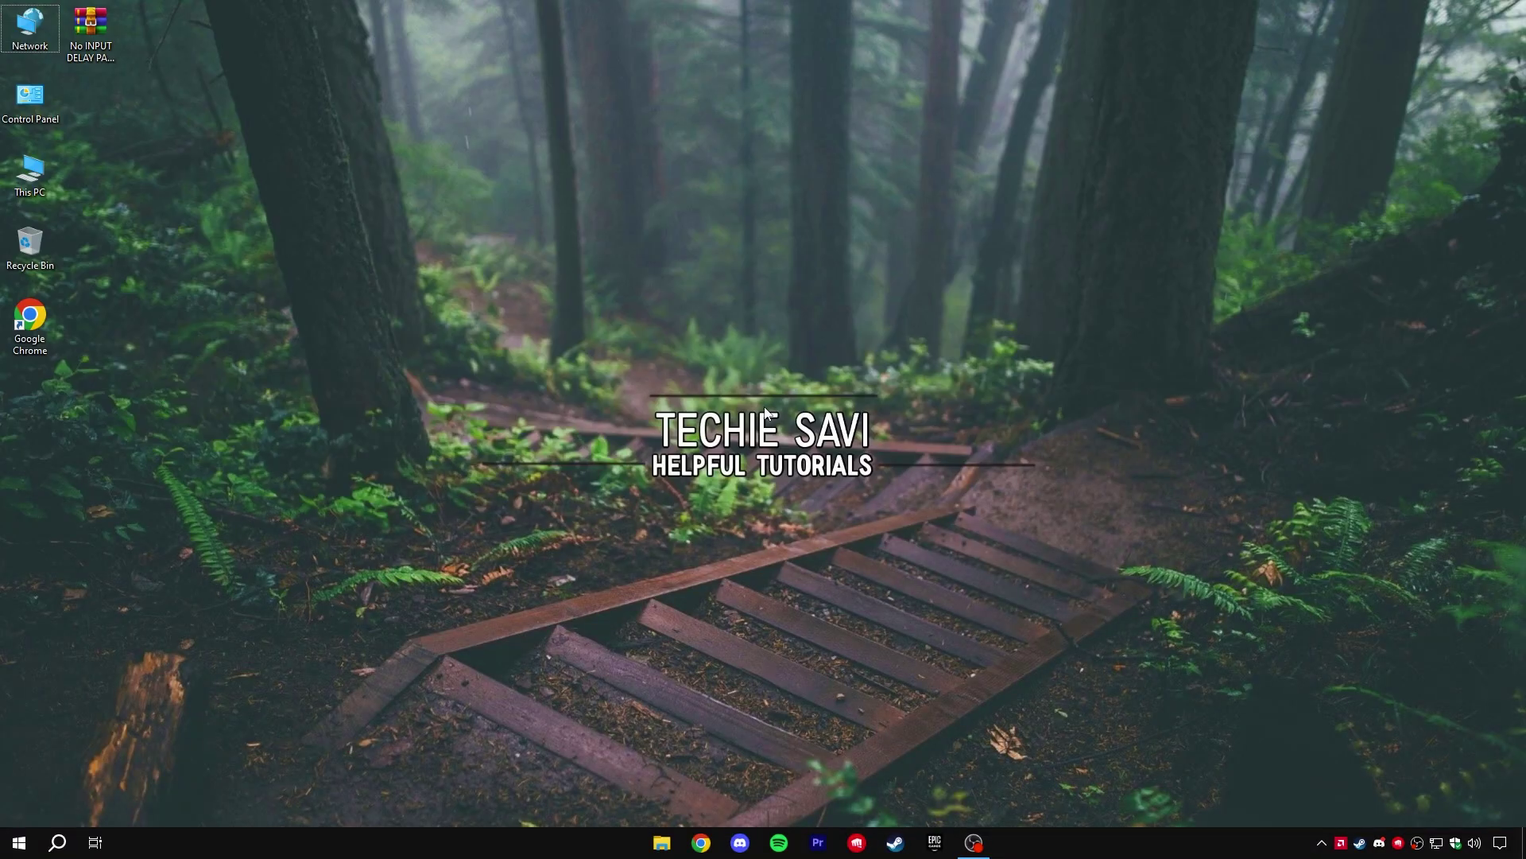
# - Go to the Storage page under System in Windows Settings
pyautogui.rightClick(18, 842)
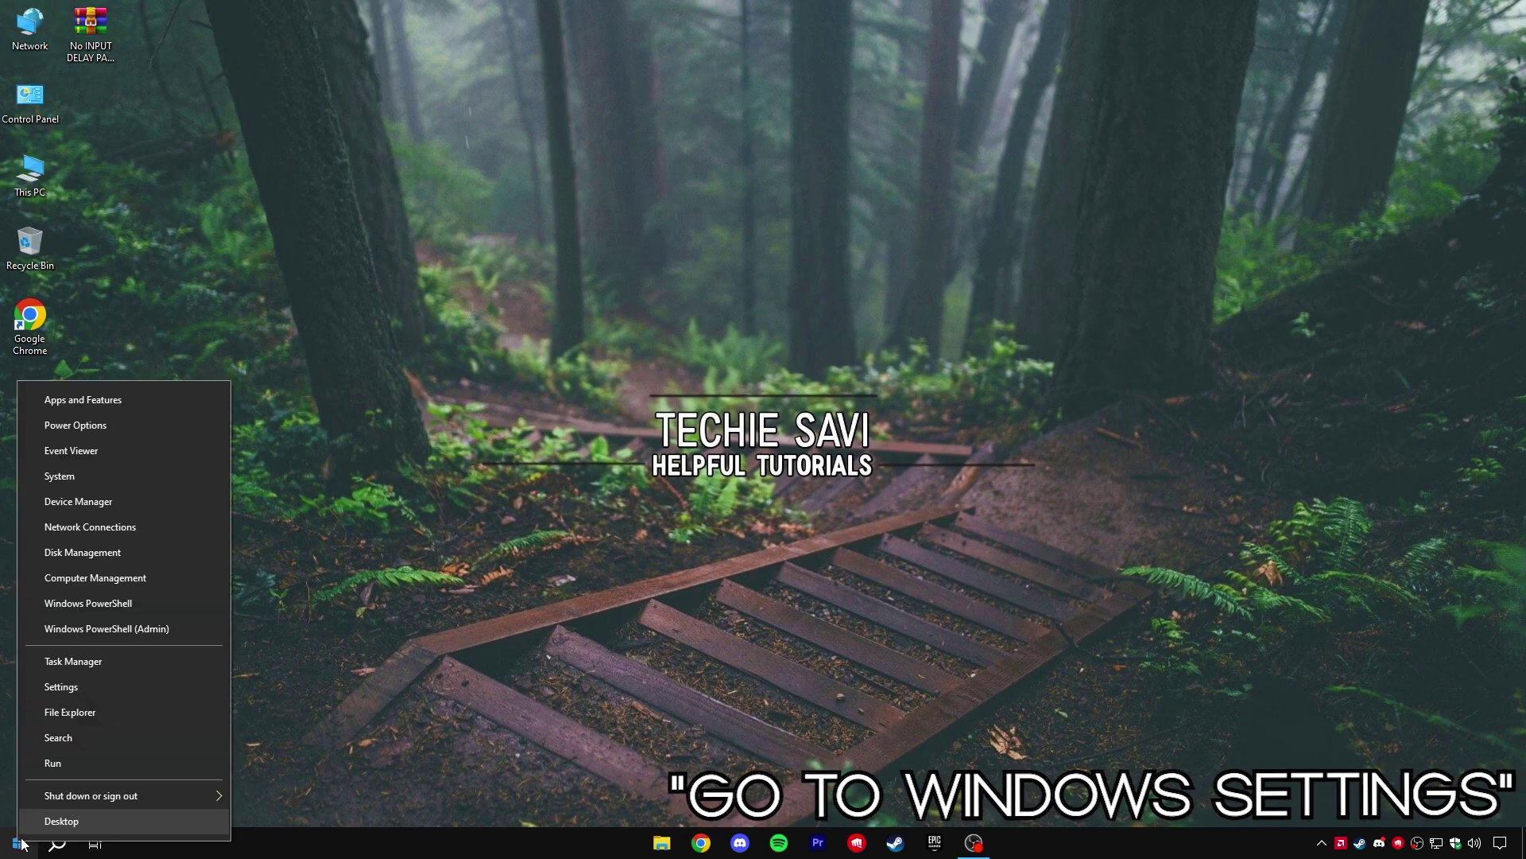
pyautogui.click(62, 696)
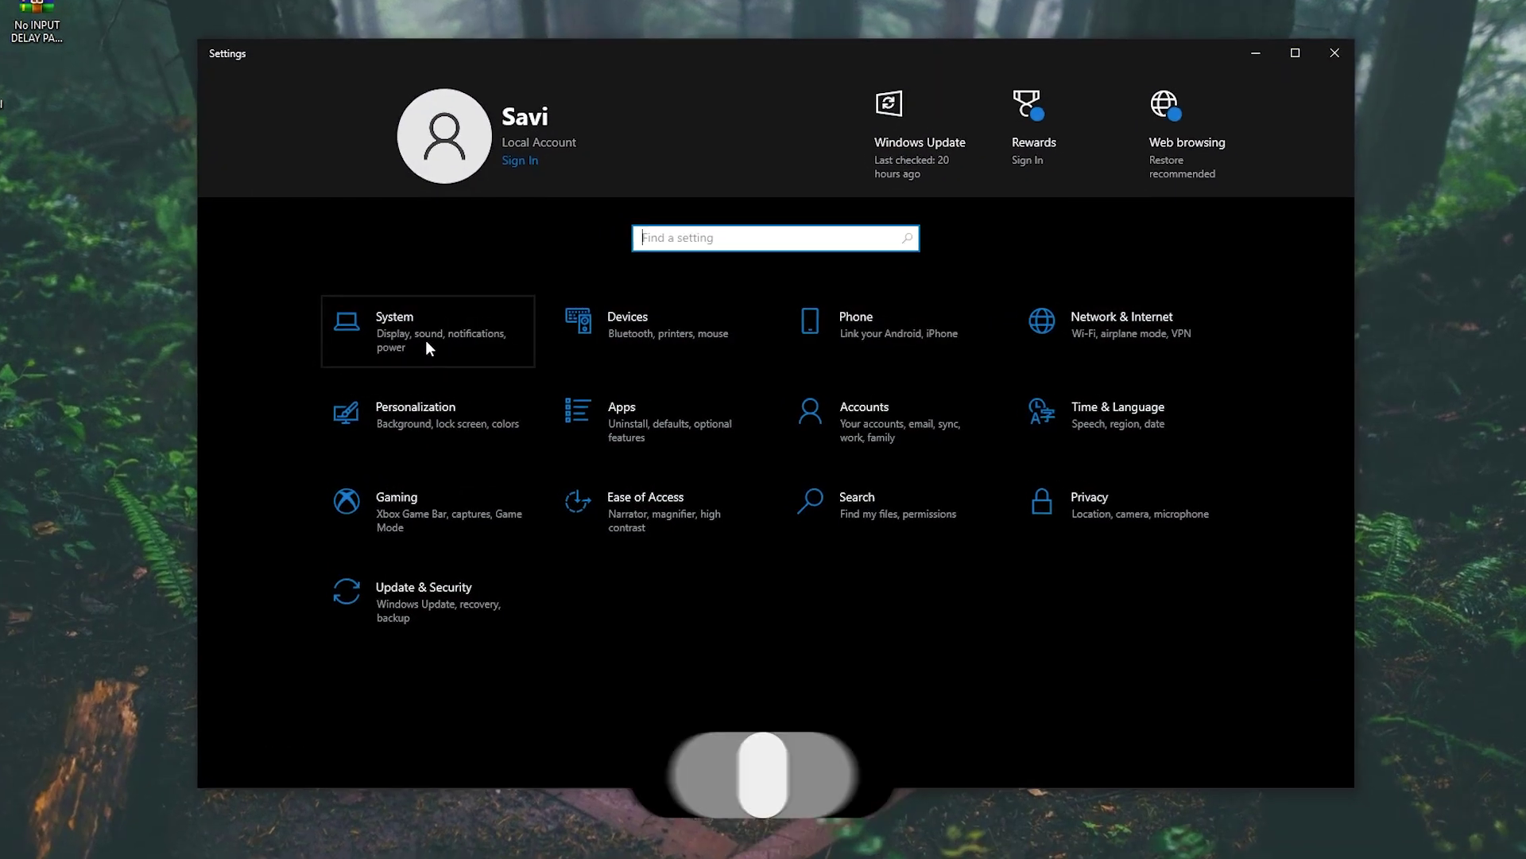
pyautogui.click(426, 340)
pyautogui.click(292, 455)
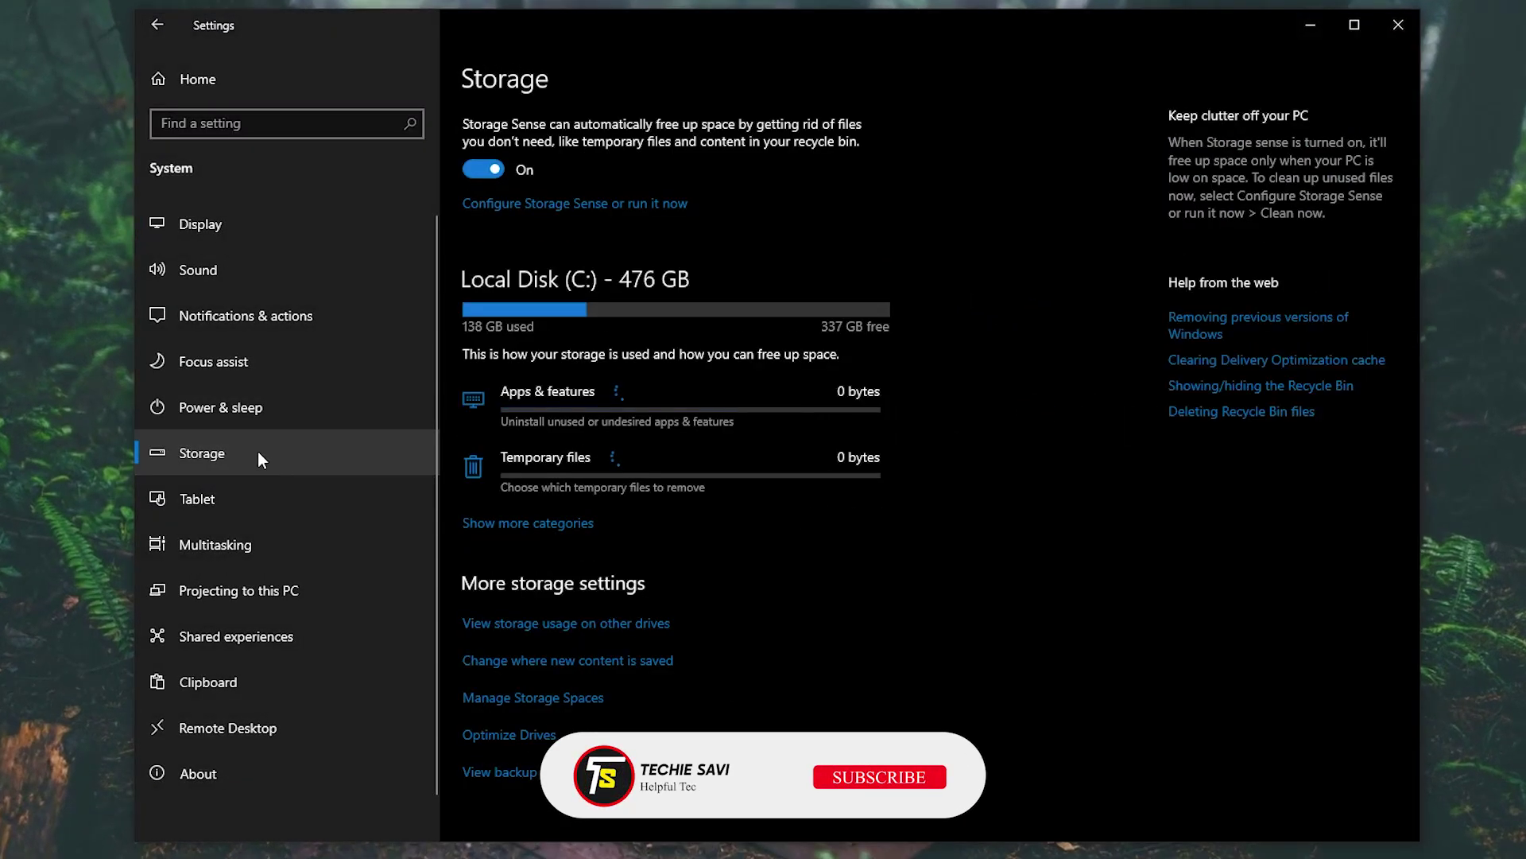
# - Remove all temporary files, including Delivery Optimization Files, and return to Storage
pyautogui.click(603, 473)
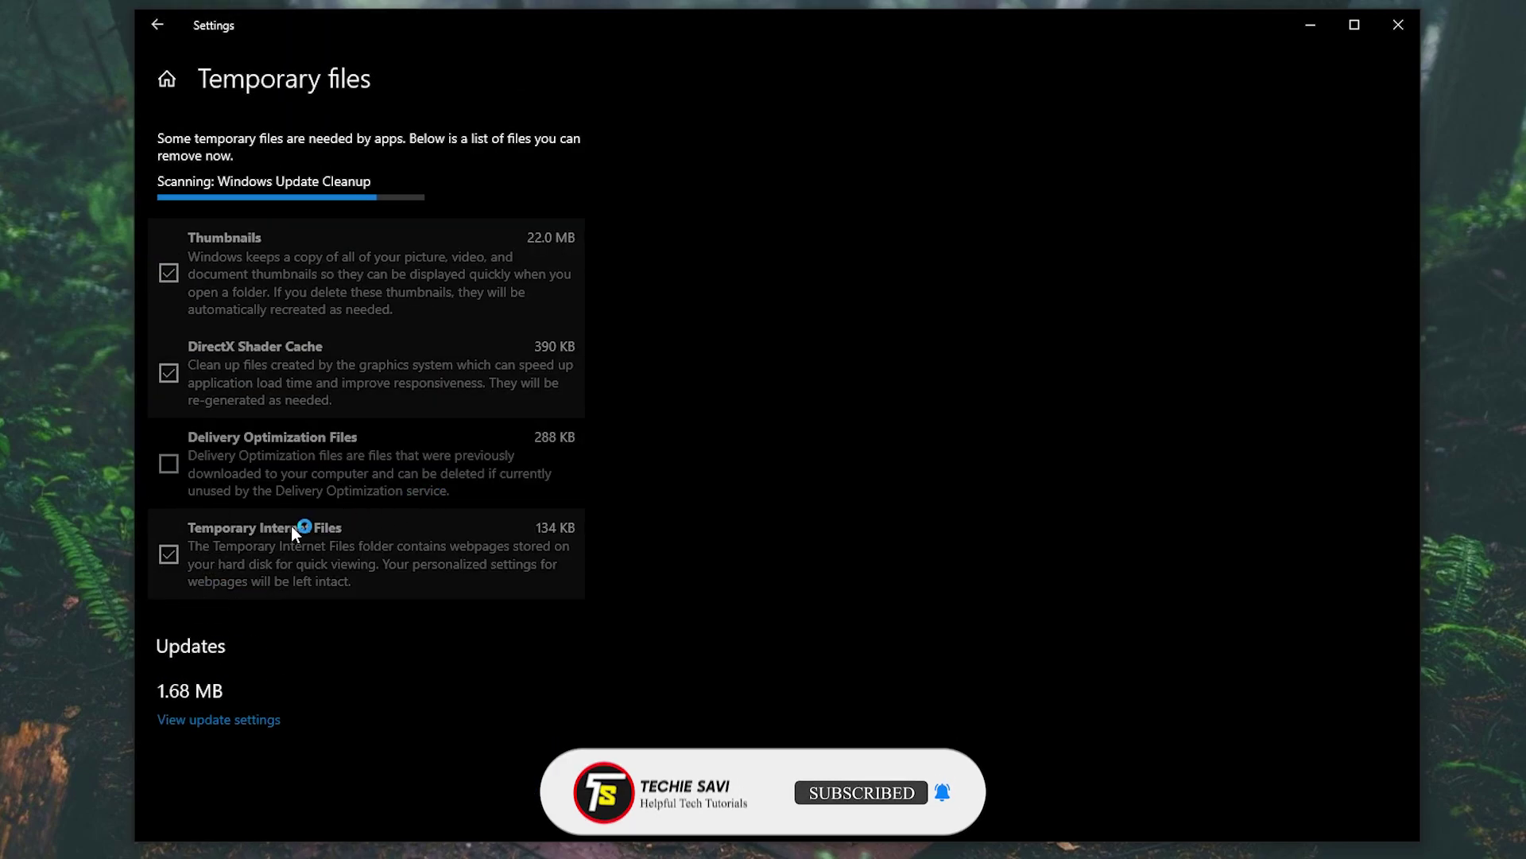
pyautogui.click(183, 620)
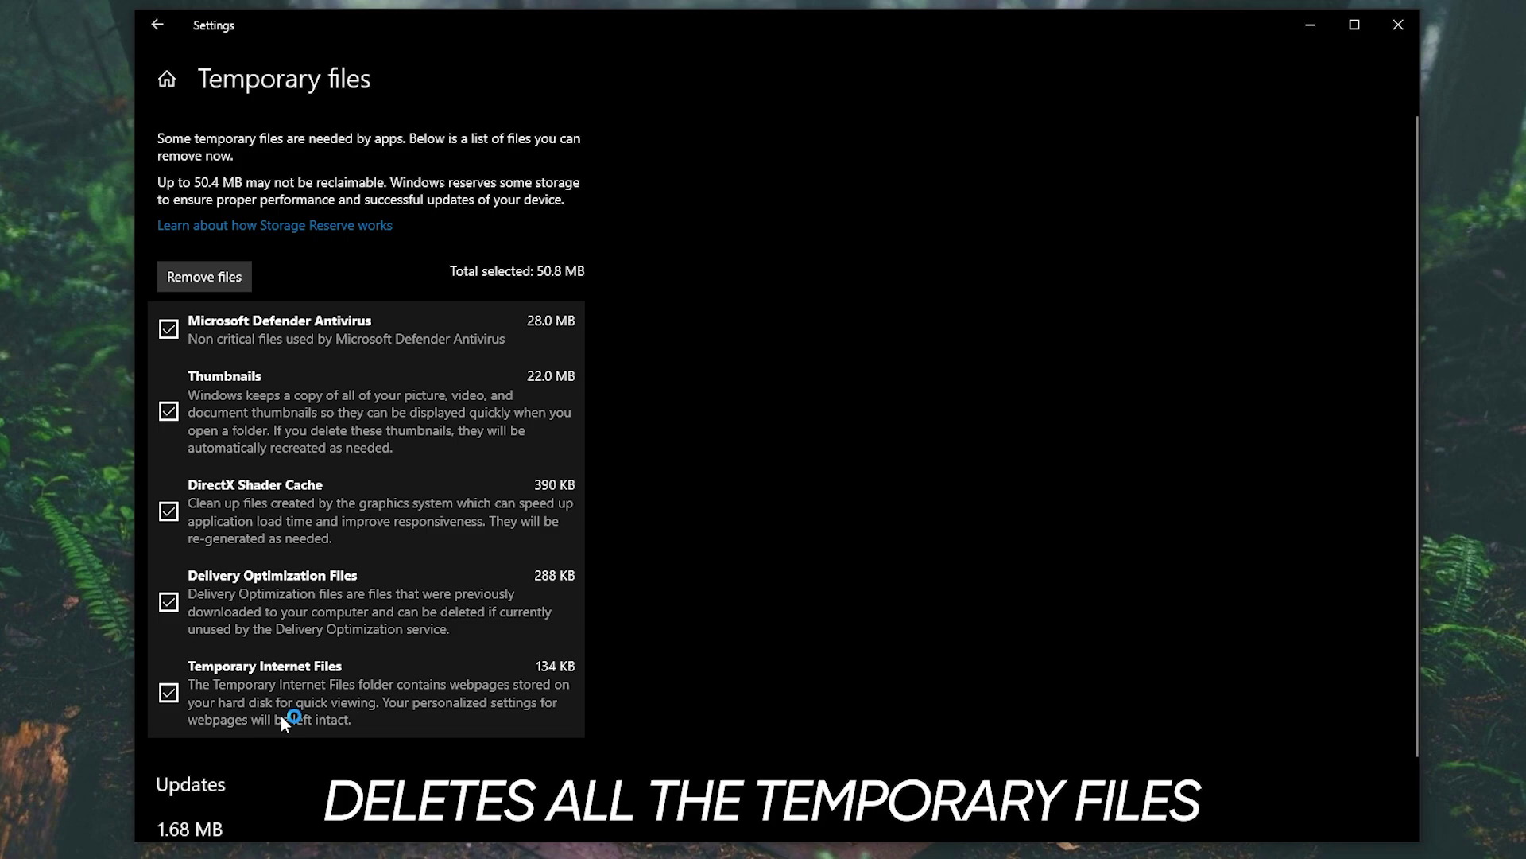
pyautogui.click(211, 277)
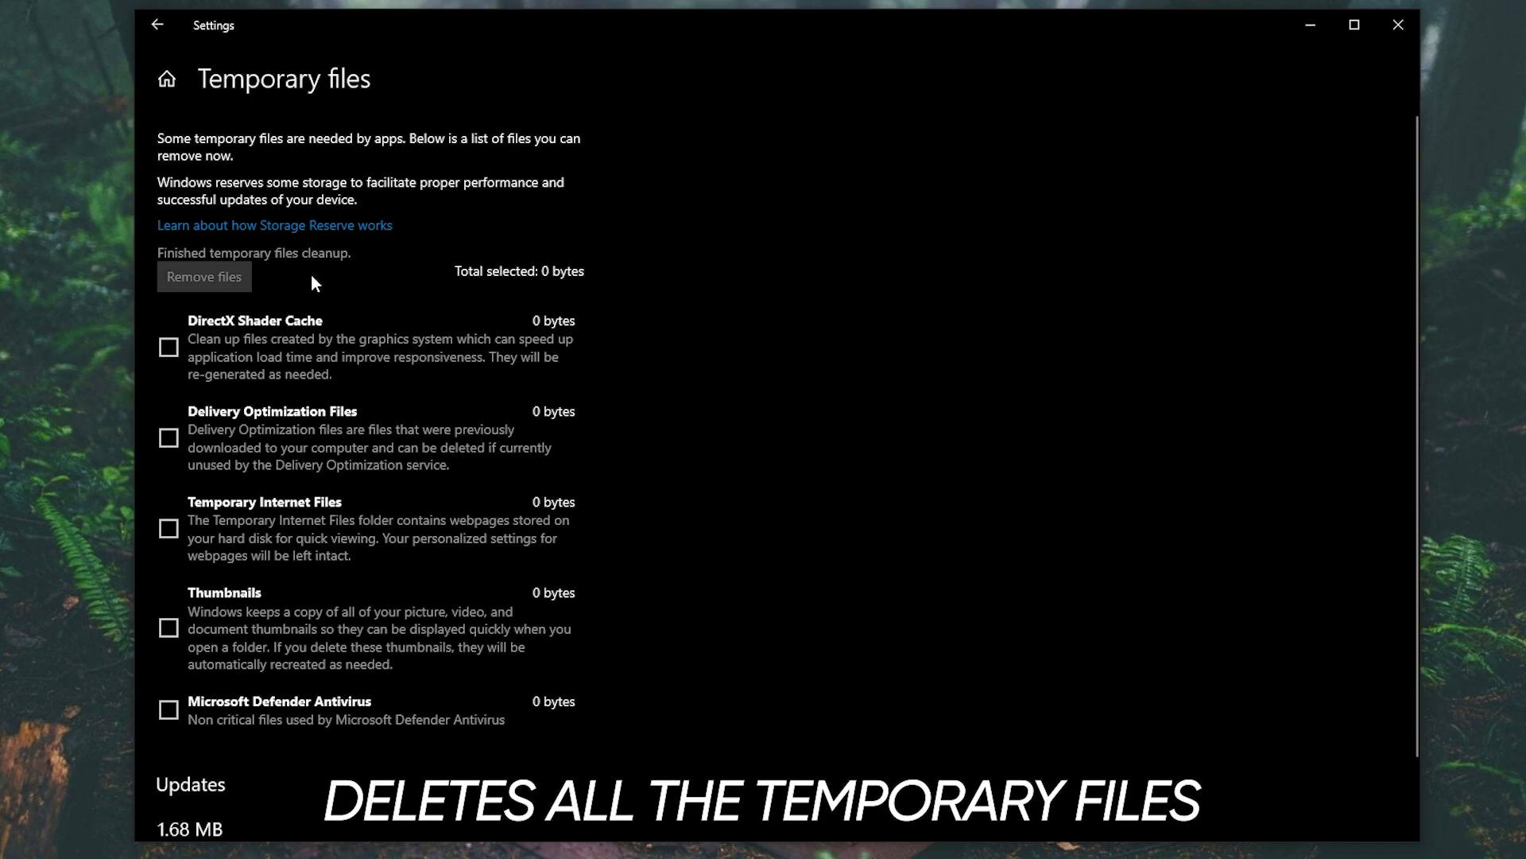
pyautogui.click(171, 34)
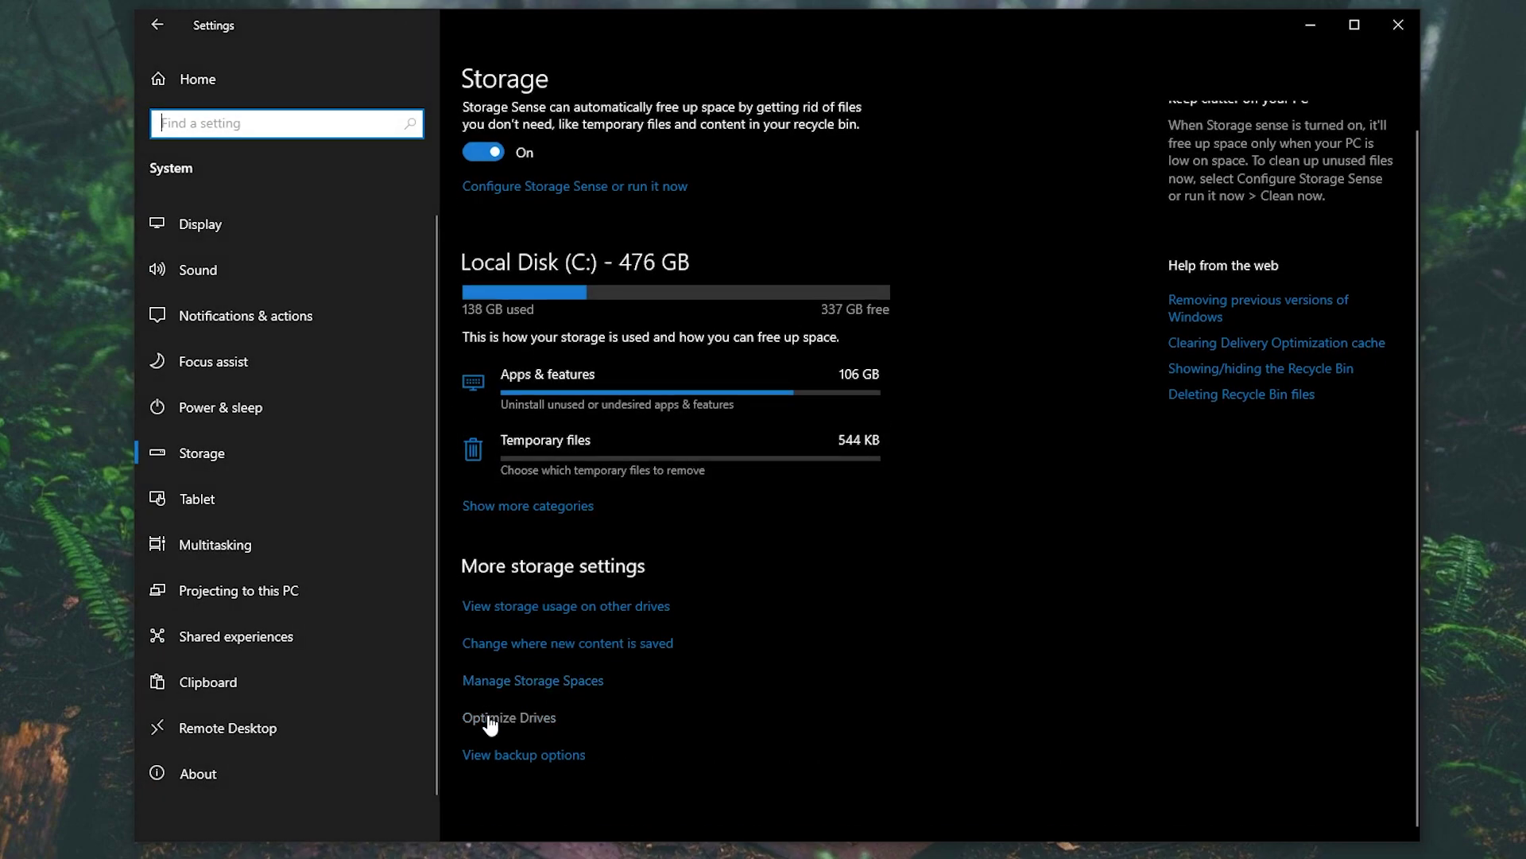
# - Set the scheduled drive optimization frequency to Daily in Optimize Drives
pyautogui.click(511, 718)
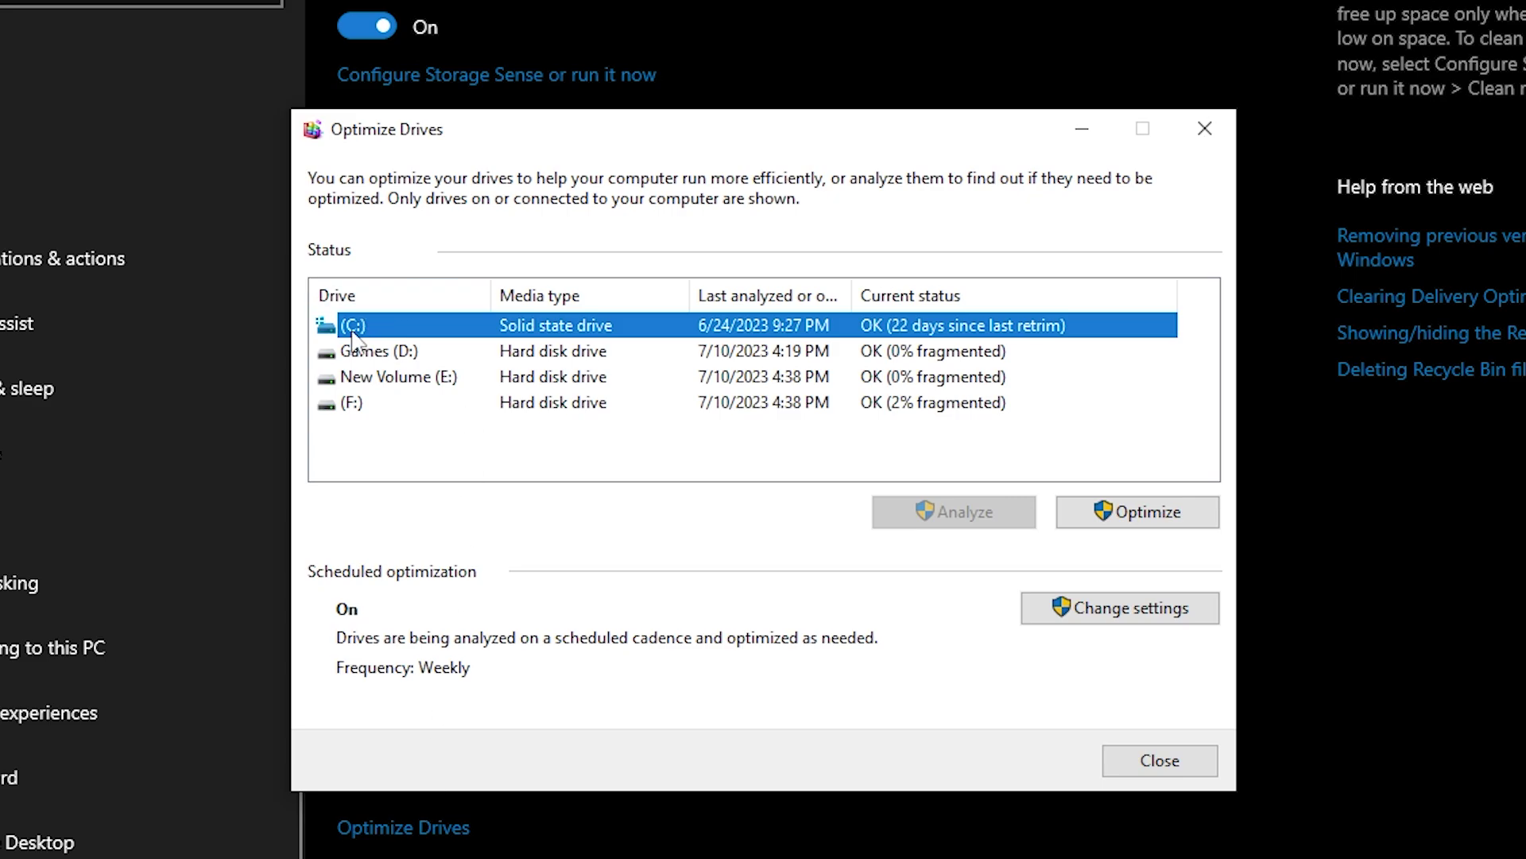
pyautogui.click(363, 348)
pyautogui.click(399, 328)
pyautogui.click(1072, 617)
pyautogui.click(376, 283)
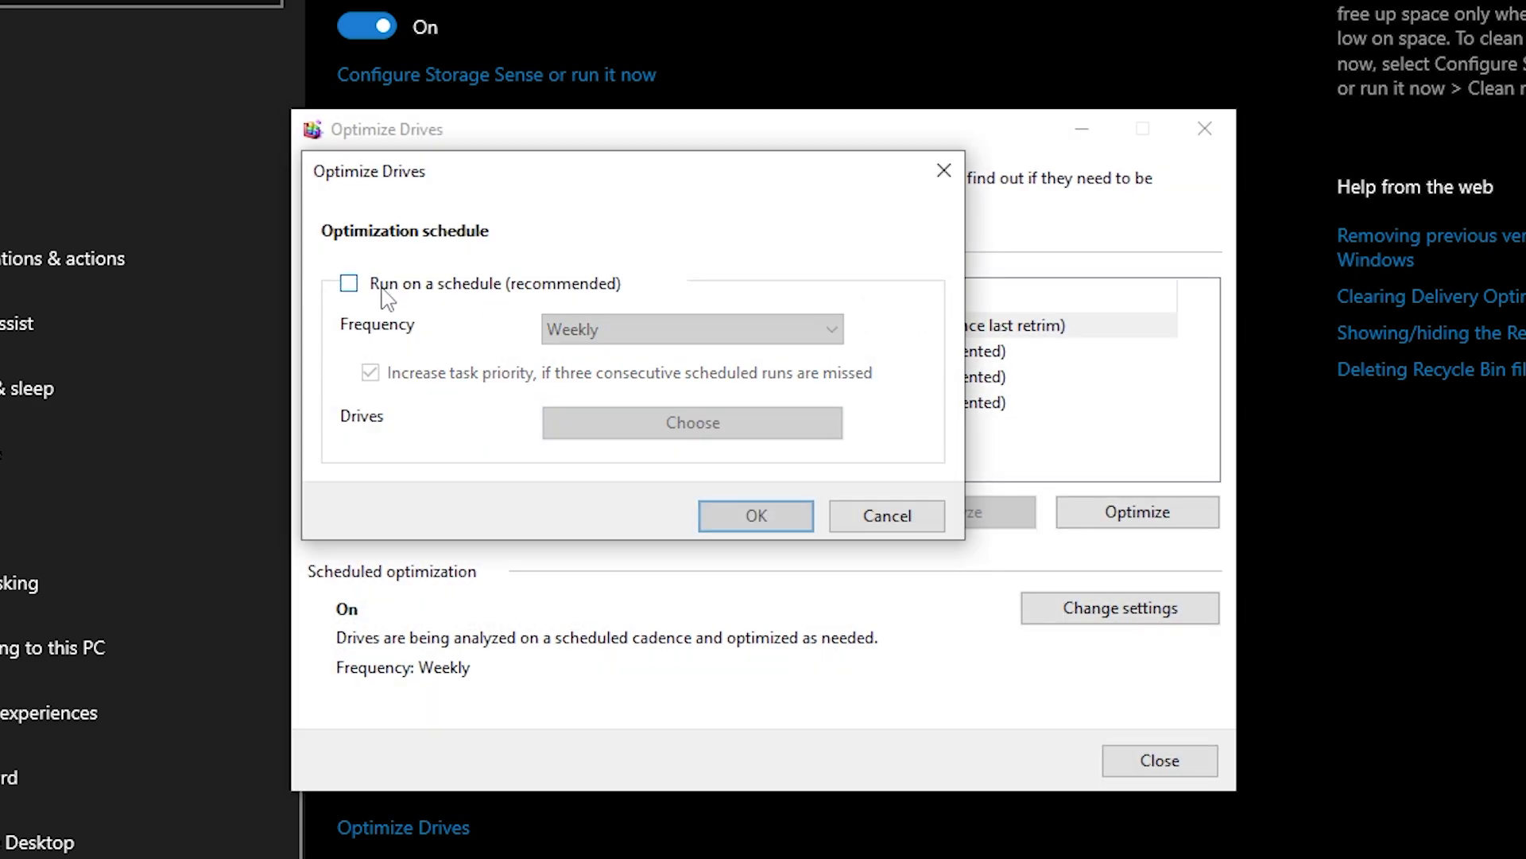
pyautogui.press('space')
pyautogui.click(623, 337)
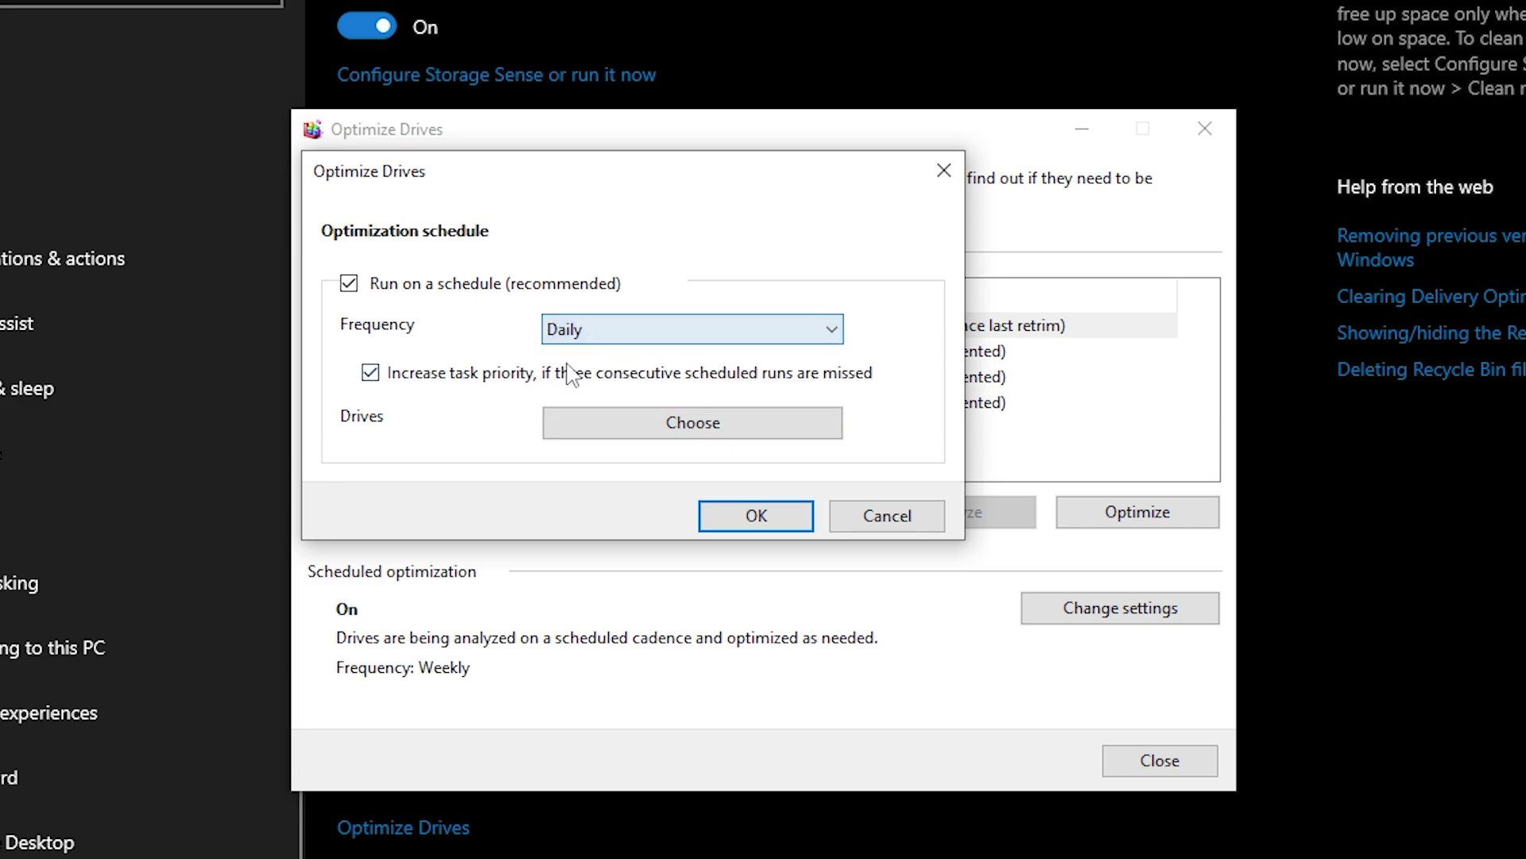
pyautogui.click(775, 523)
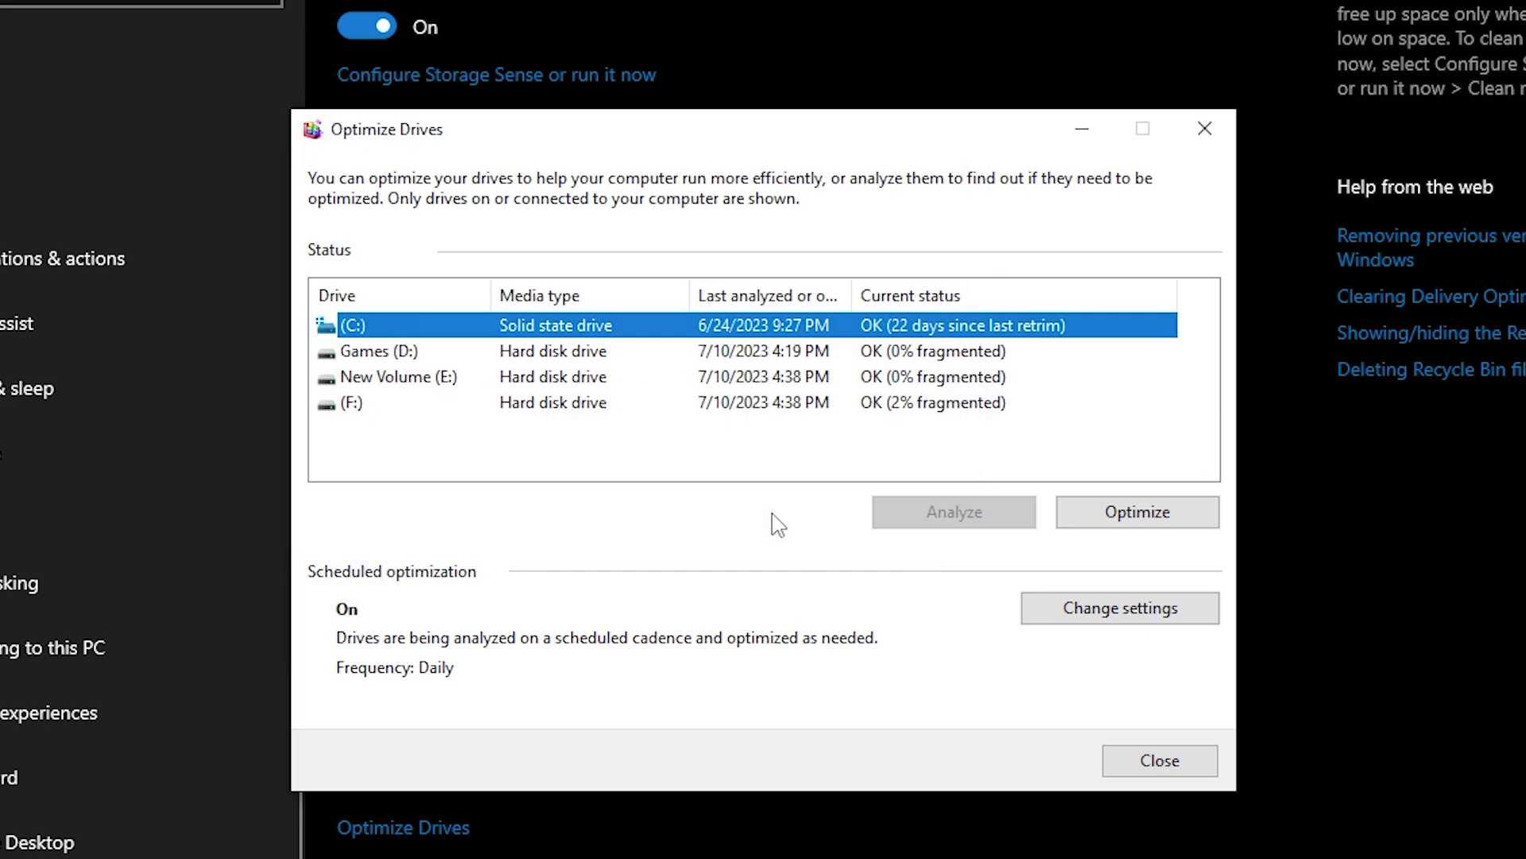
# - Optimize the C: drive and close the Optimize Drives window
pyautogui.click(1133, 515)
pyautogui.click(953, 334)
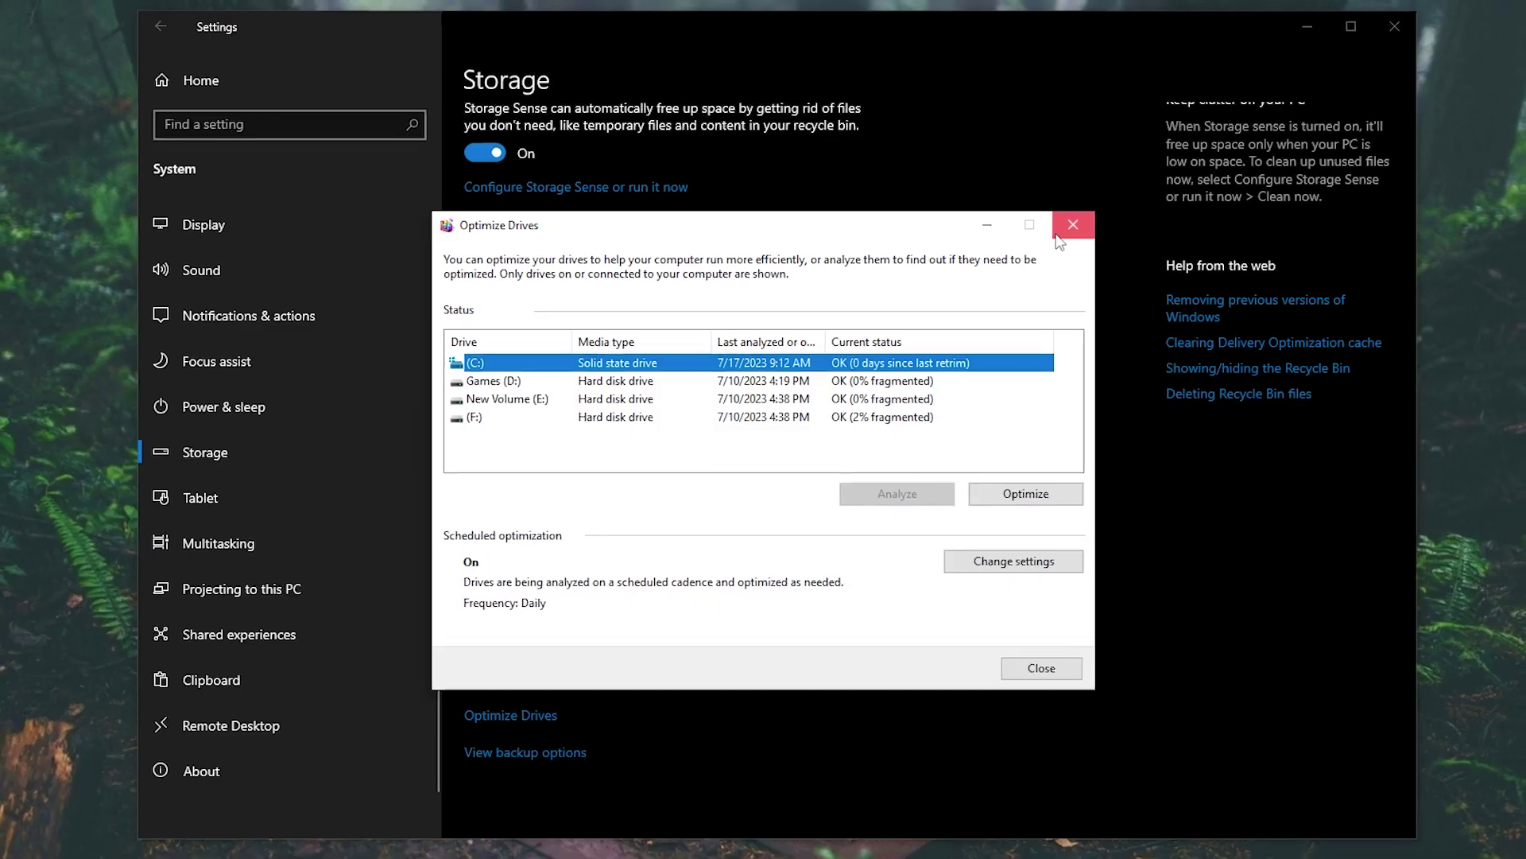
pyautogui.click(1069, 229)
# - Close Settings and launch System Configuration by running msconfig
pyautogui.click(1290, 72)
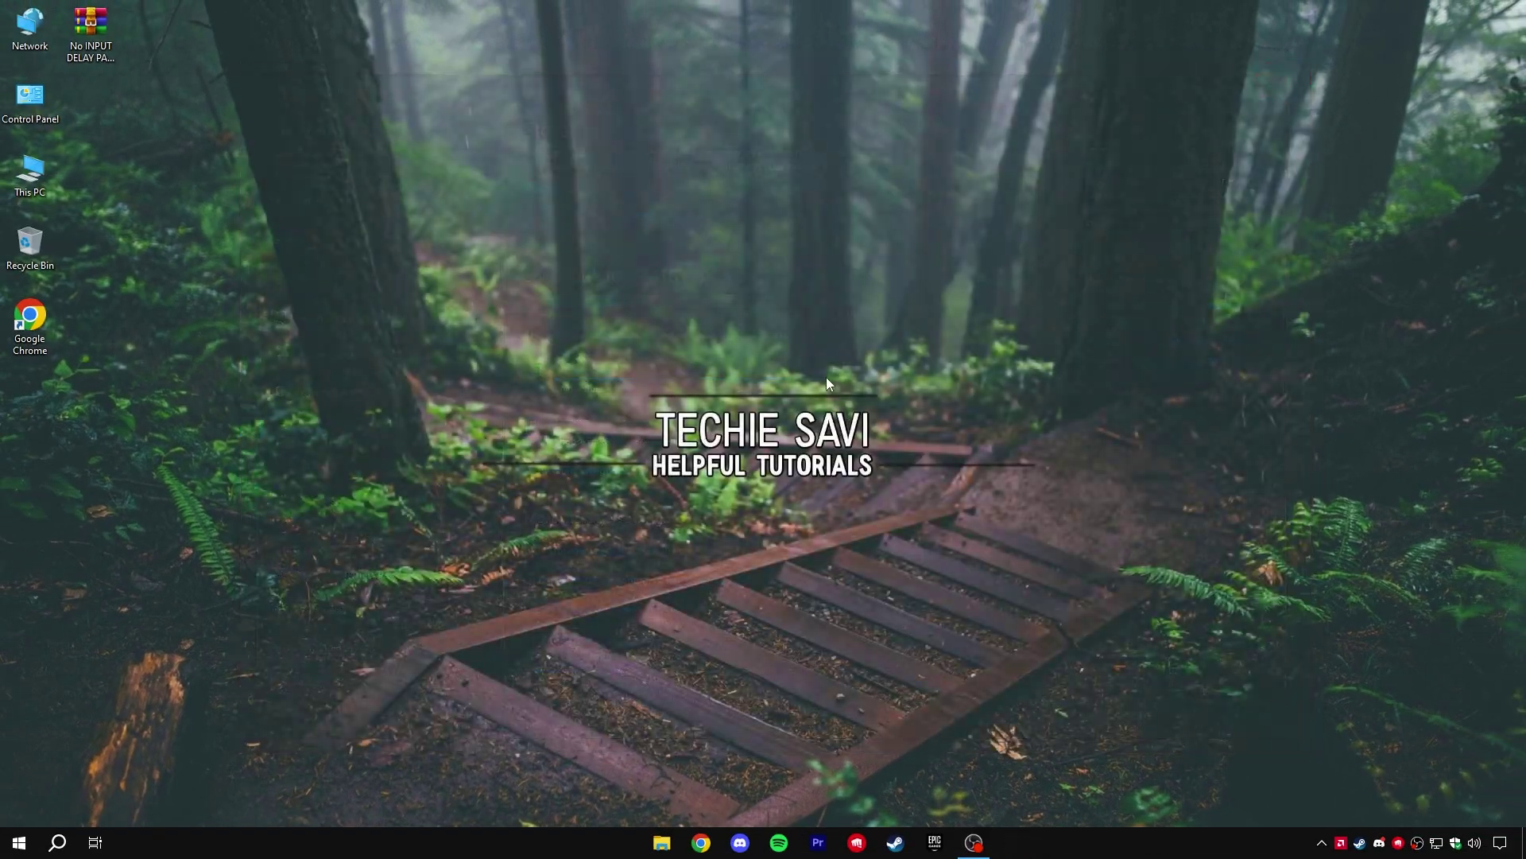
pyautogui.rightClick(28, 828)
pyautogui.click(101, 674)
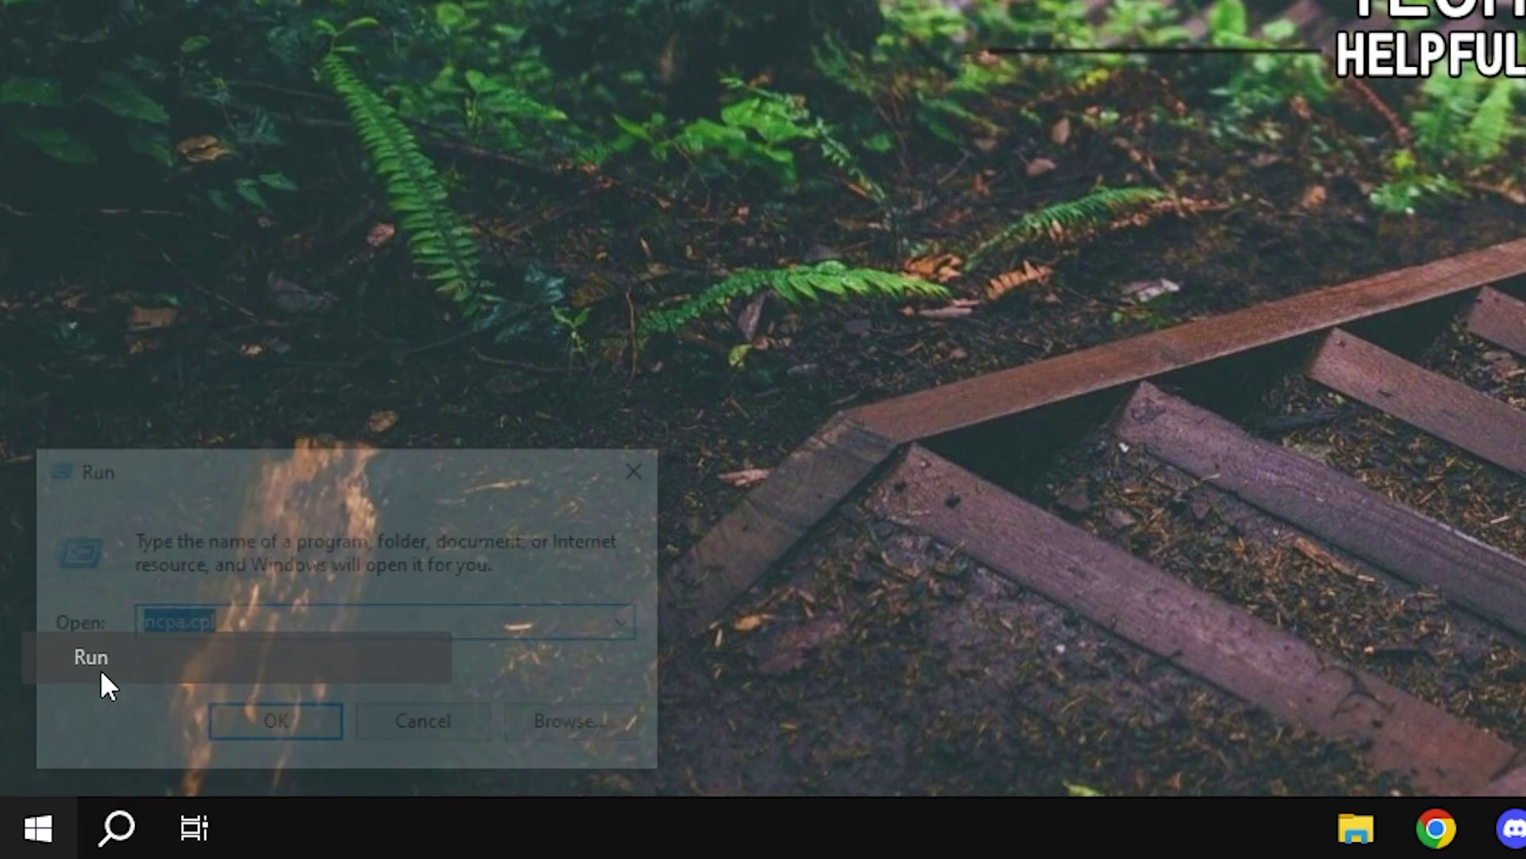
pyautogui.press('BackSpace')
pyautogui.write('MS')
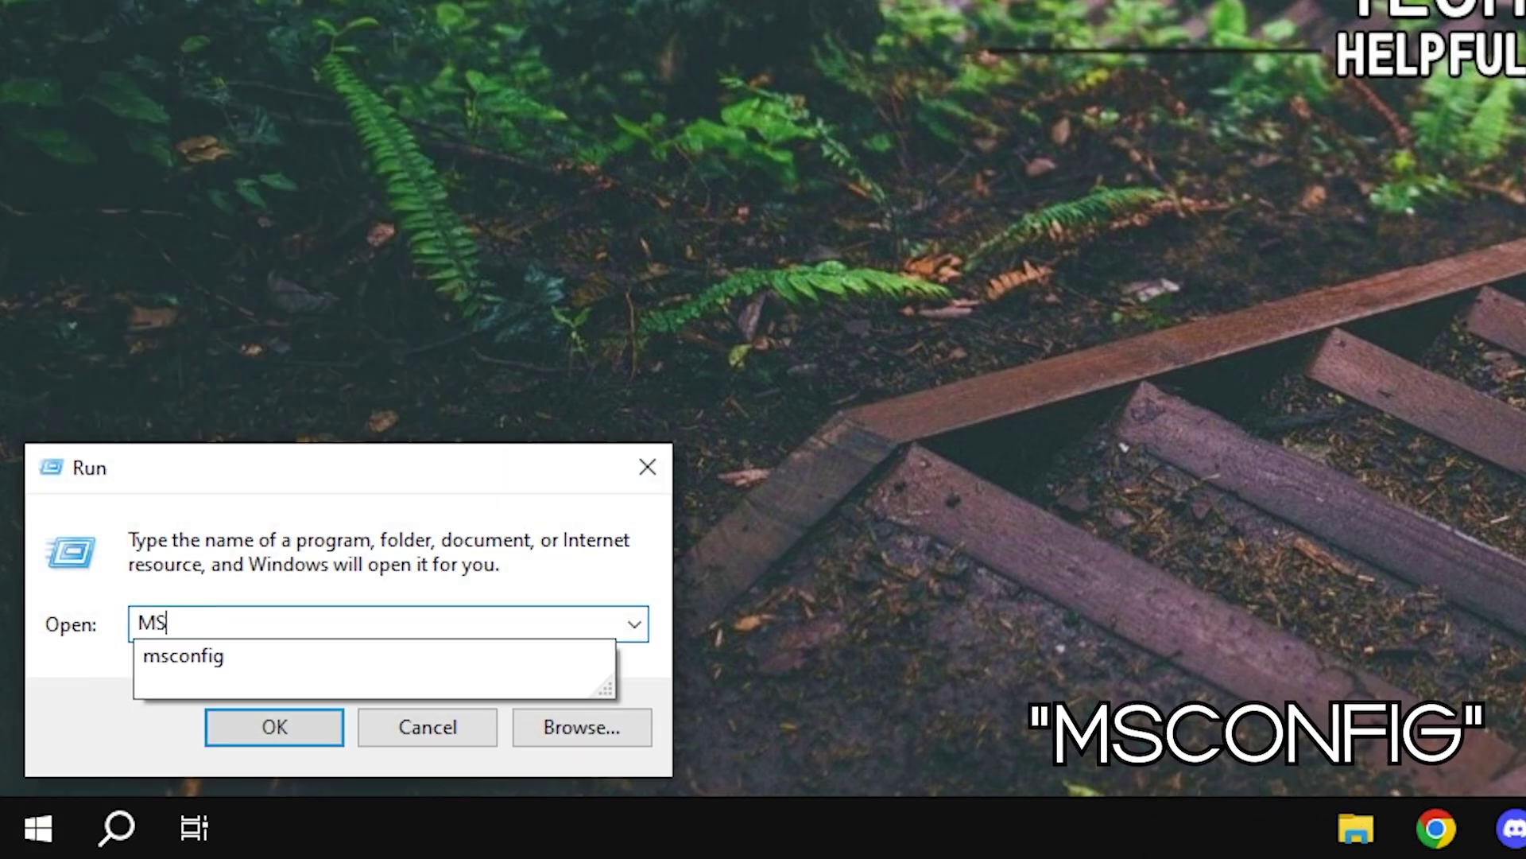
pyautogui.write('CONFIG')
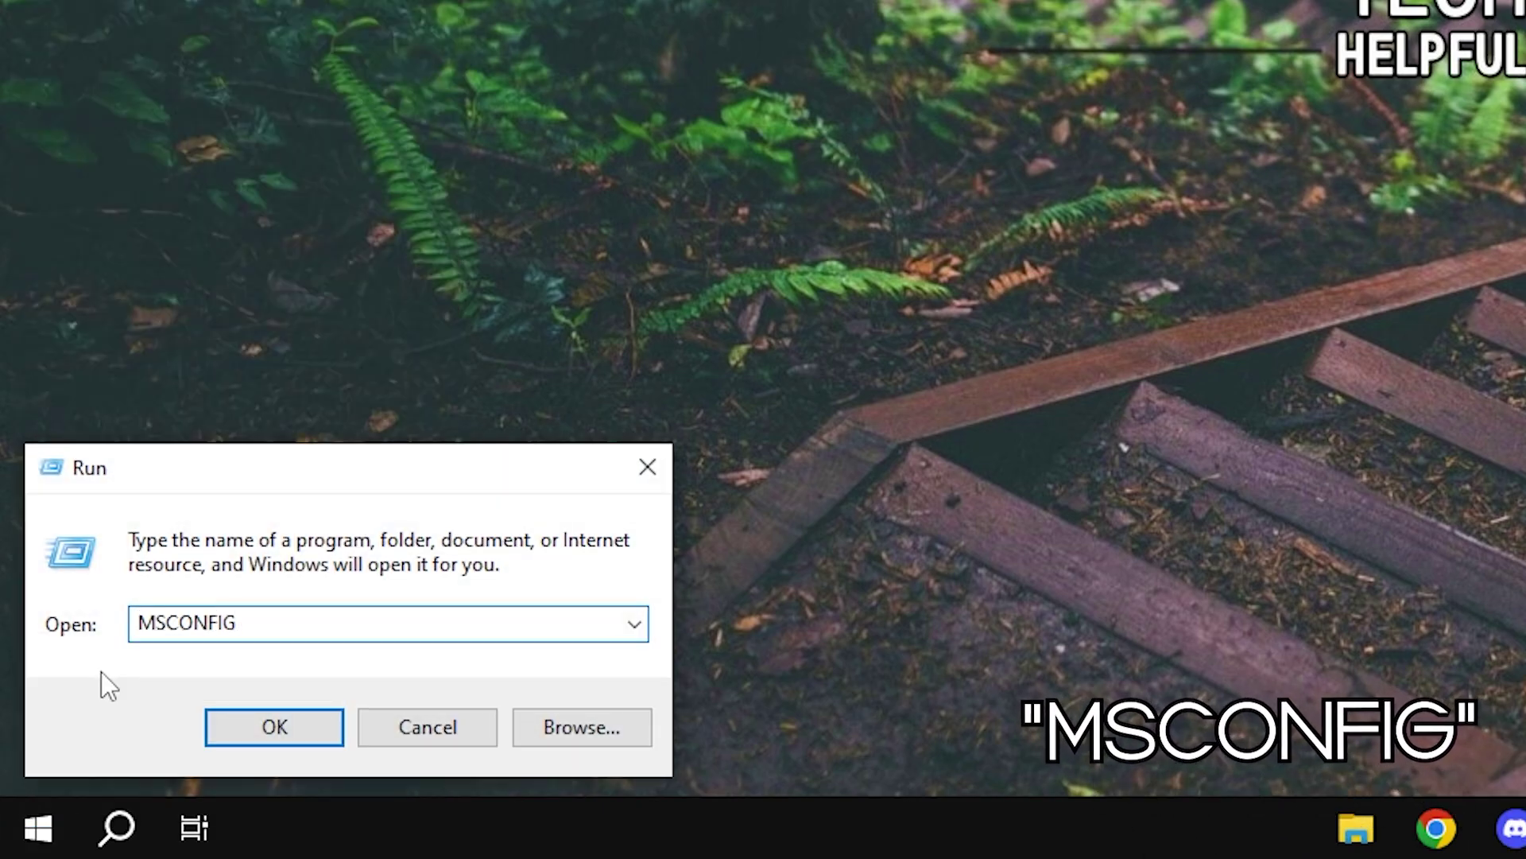
pyautogui.doubleClick(259, 625)
pyautogui.click(273, 726)
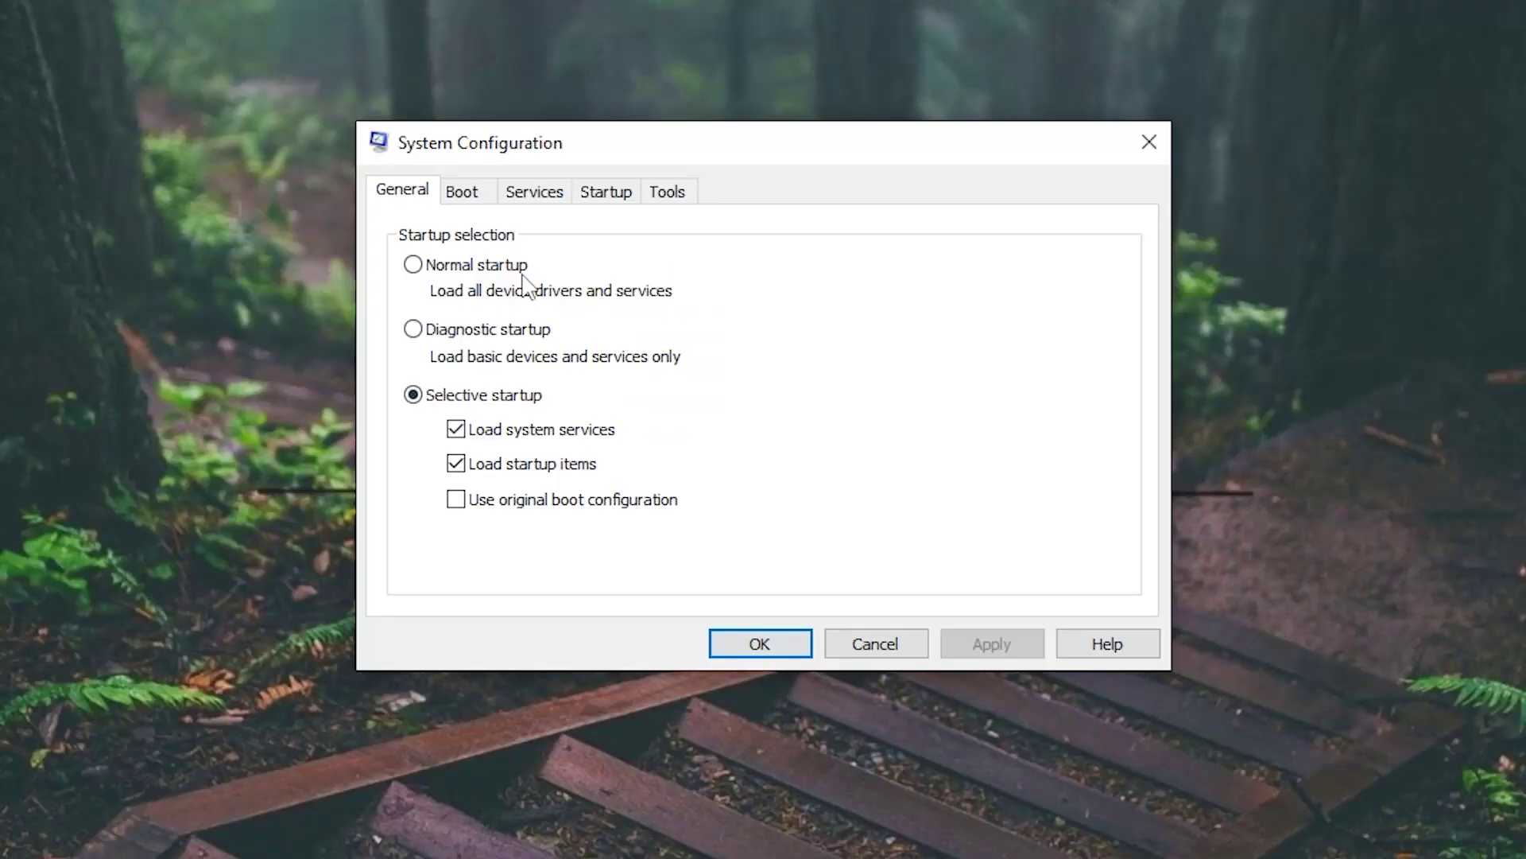
# - Set the boot advanced options to use 12 processors
pyautogui.click(464, 194)
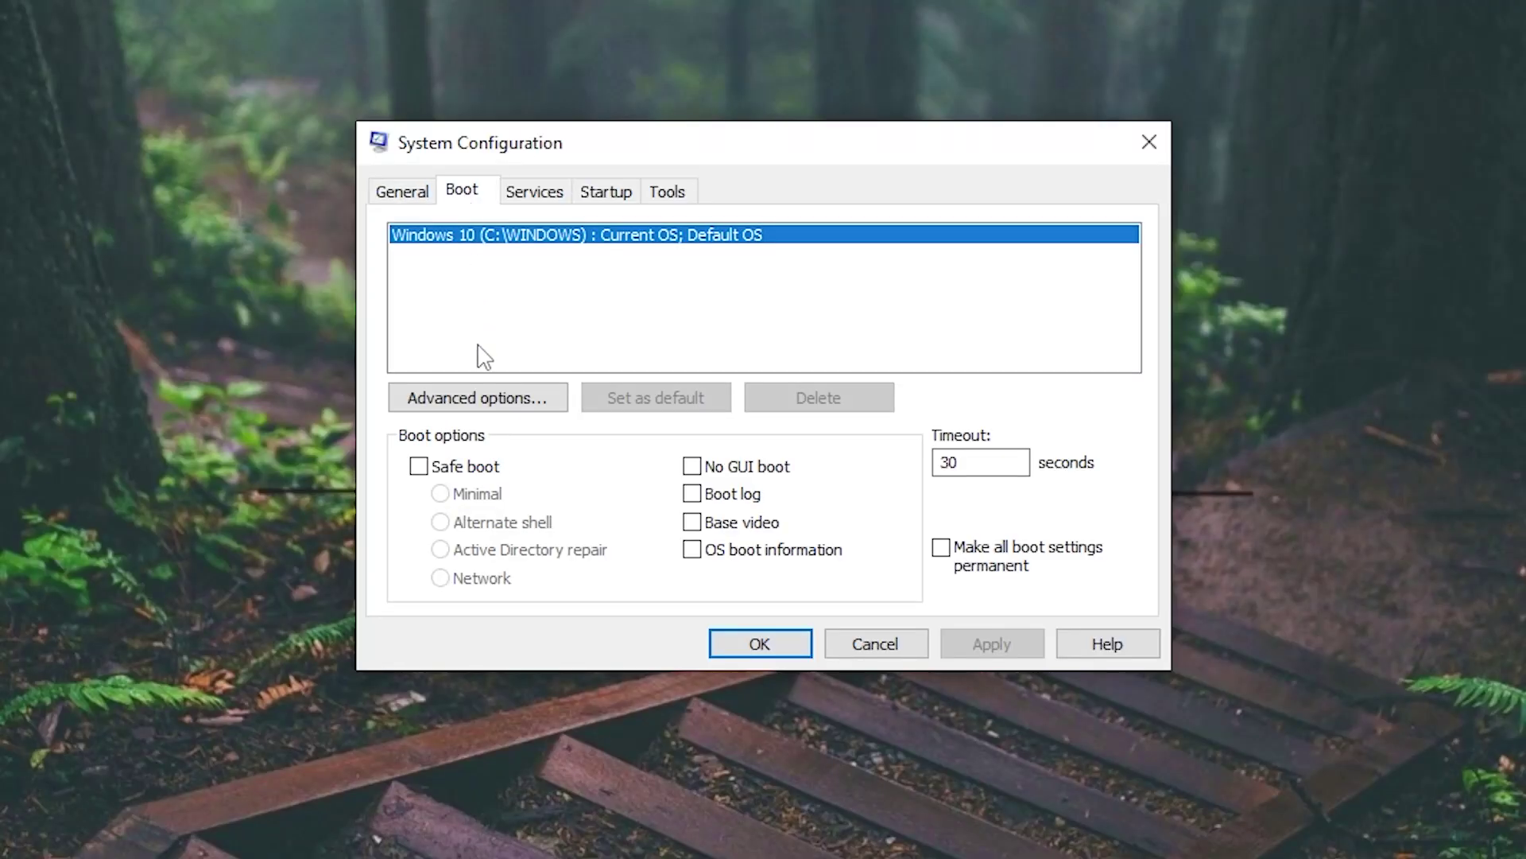
pyautogui.click(483, 396)
pyautogui.click(520, 193)
pyautogui.click(536, 228)
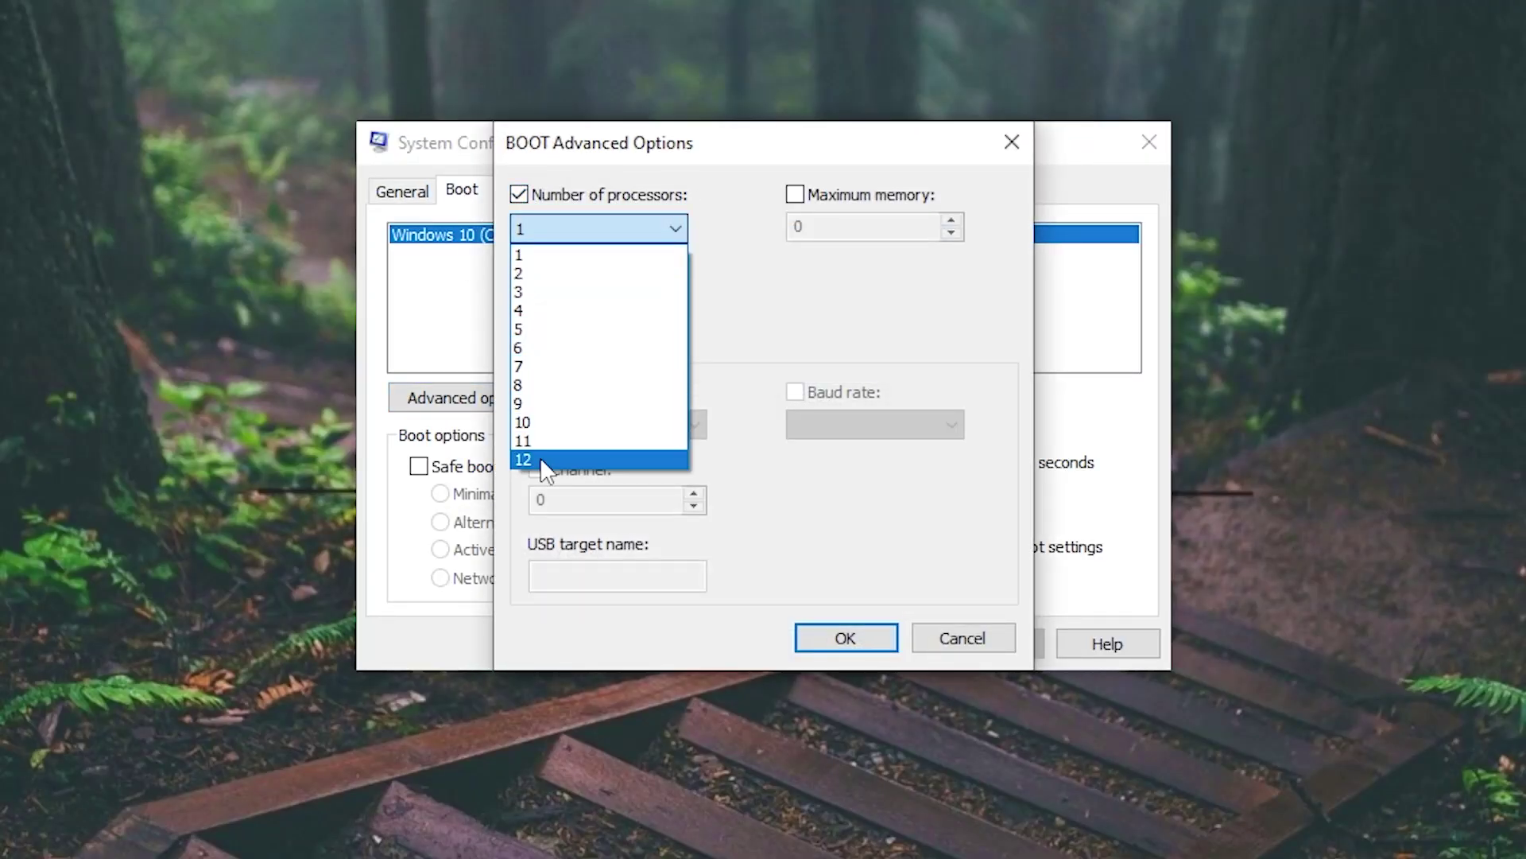
pyautogui.click(543, 461)
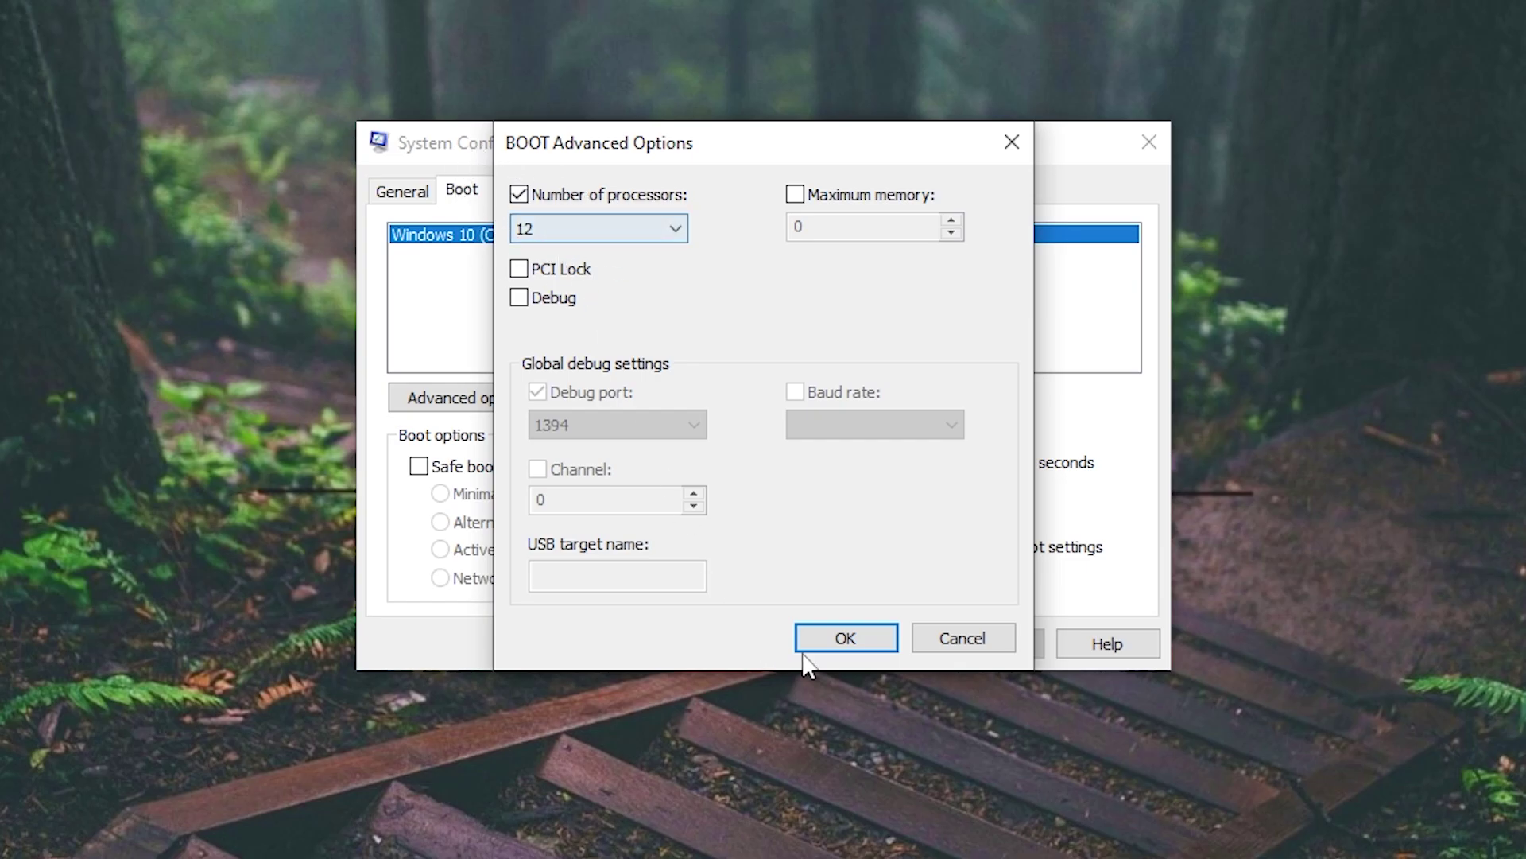
pyautogui.click(849, 644)
# - Hide Microsoft services, disable Epic Online Services and Easy Anti-Cheat, and apply
pyautogui.click(539, 194)
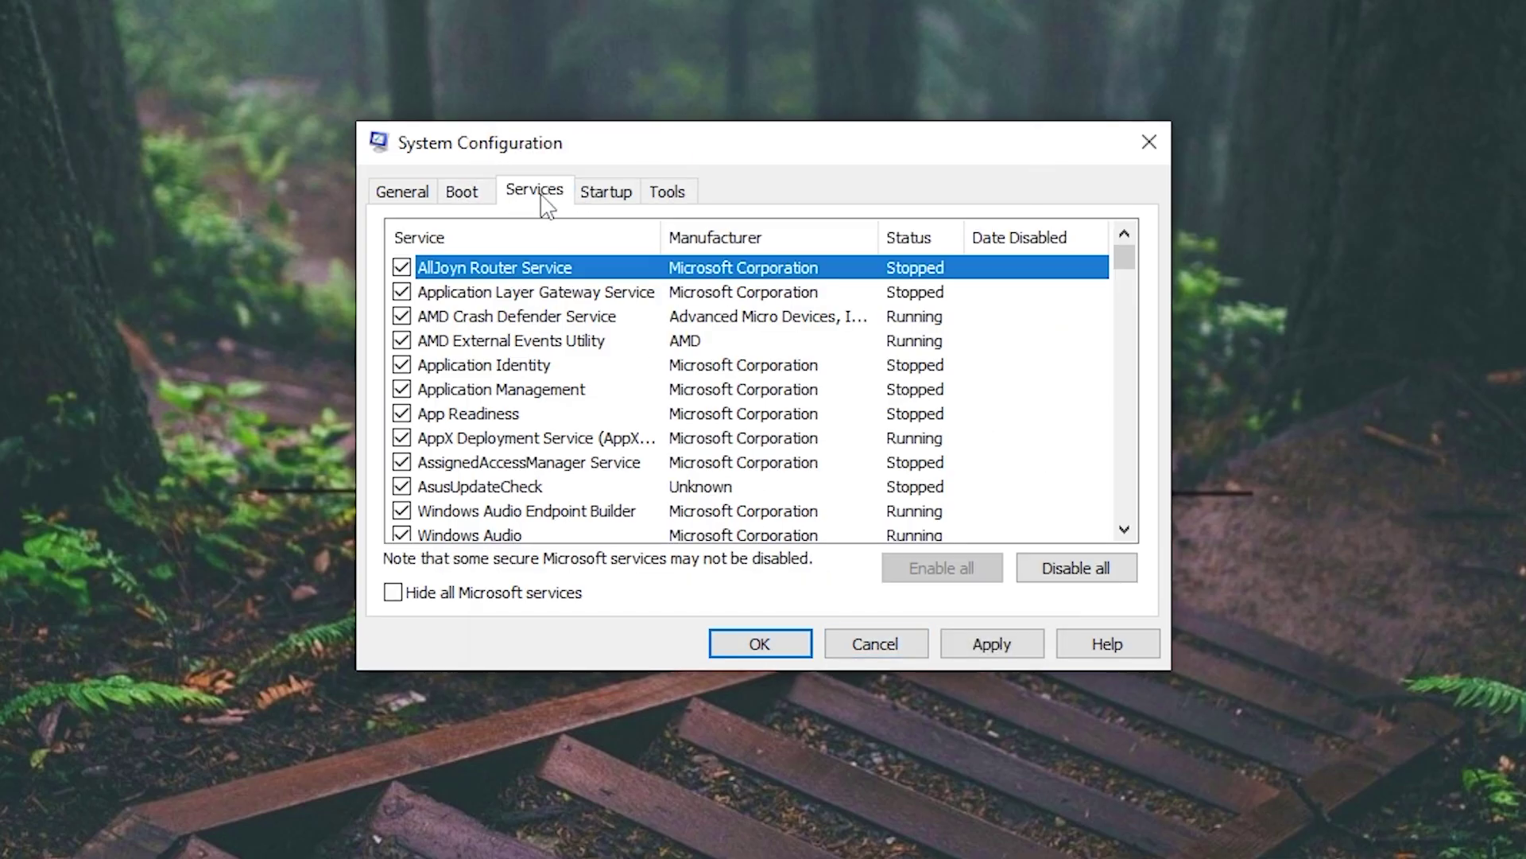
pyautogui.click(471, 592)
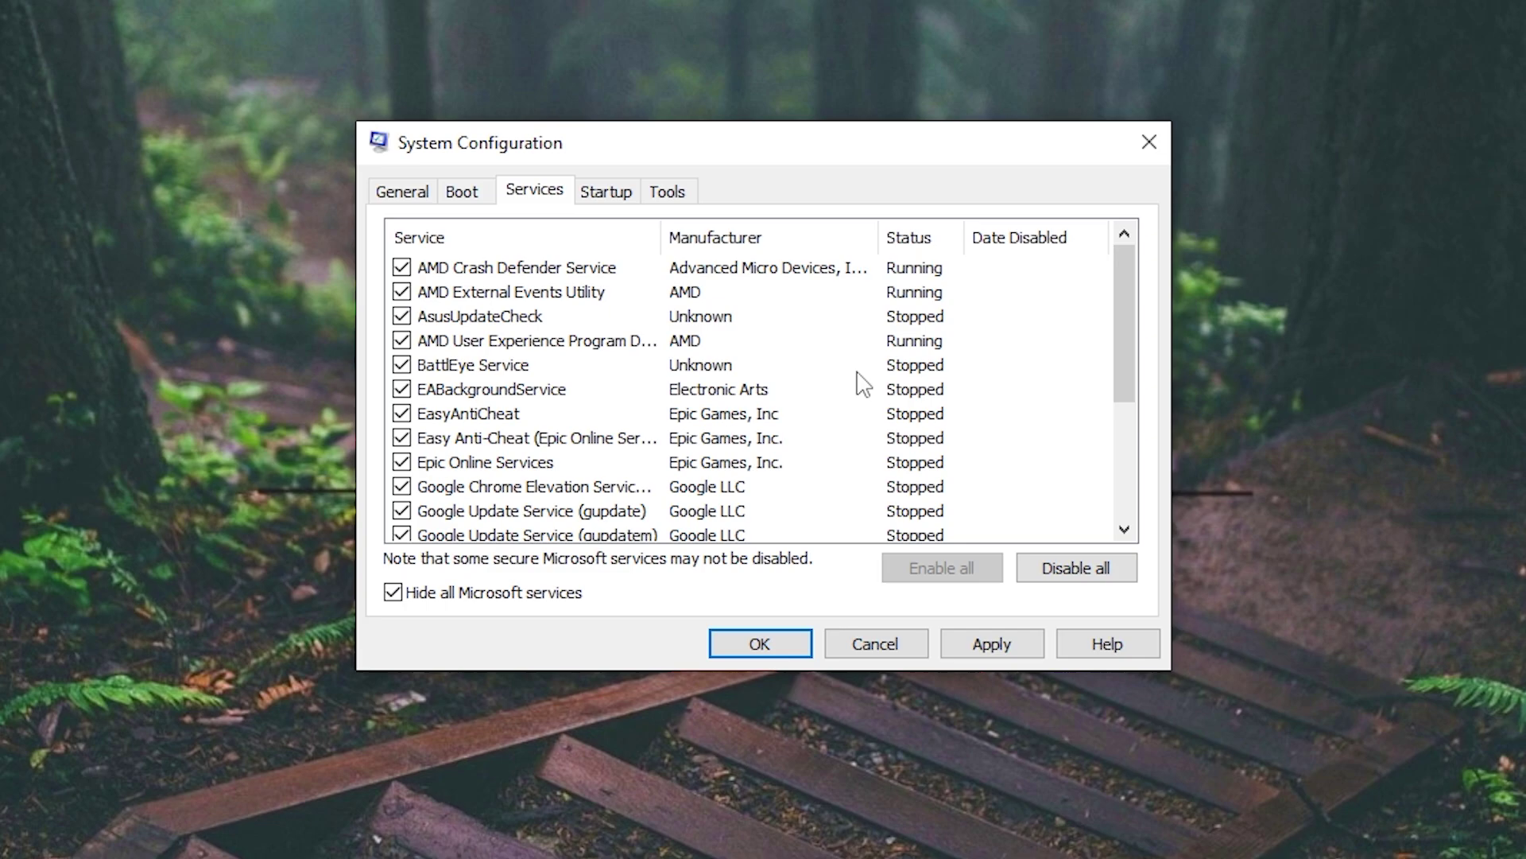
pyautogui.moveTo(1130, 340); pyautogui.dragTo(1124, 485)
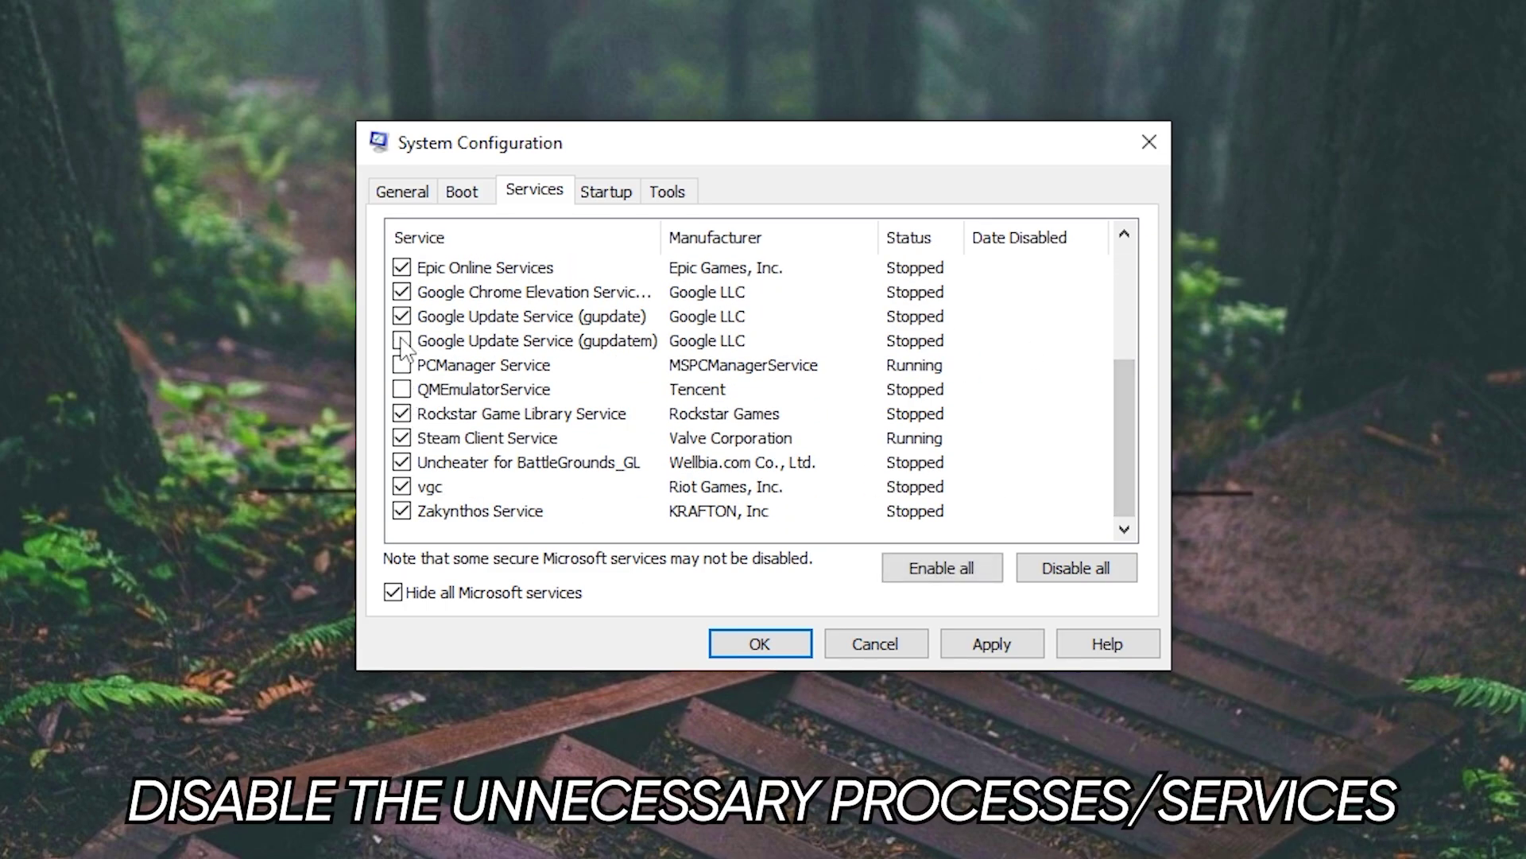
pyautogui.click(403, 268)
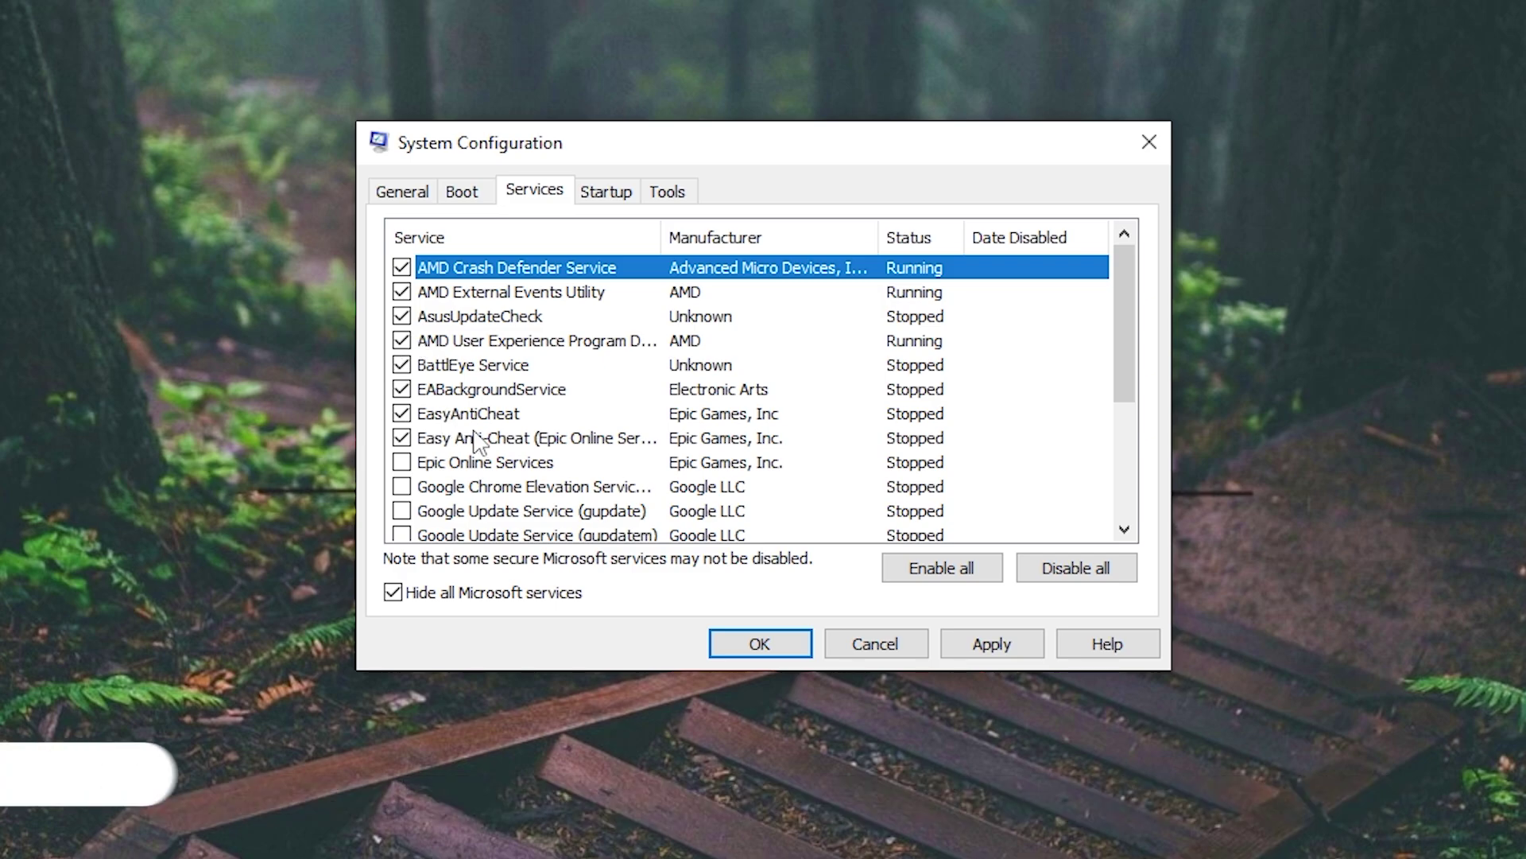
pyautogui.click(402, 437)
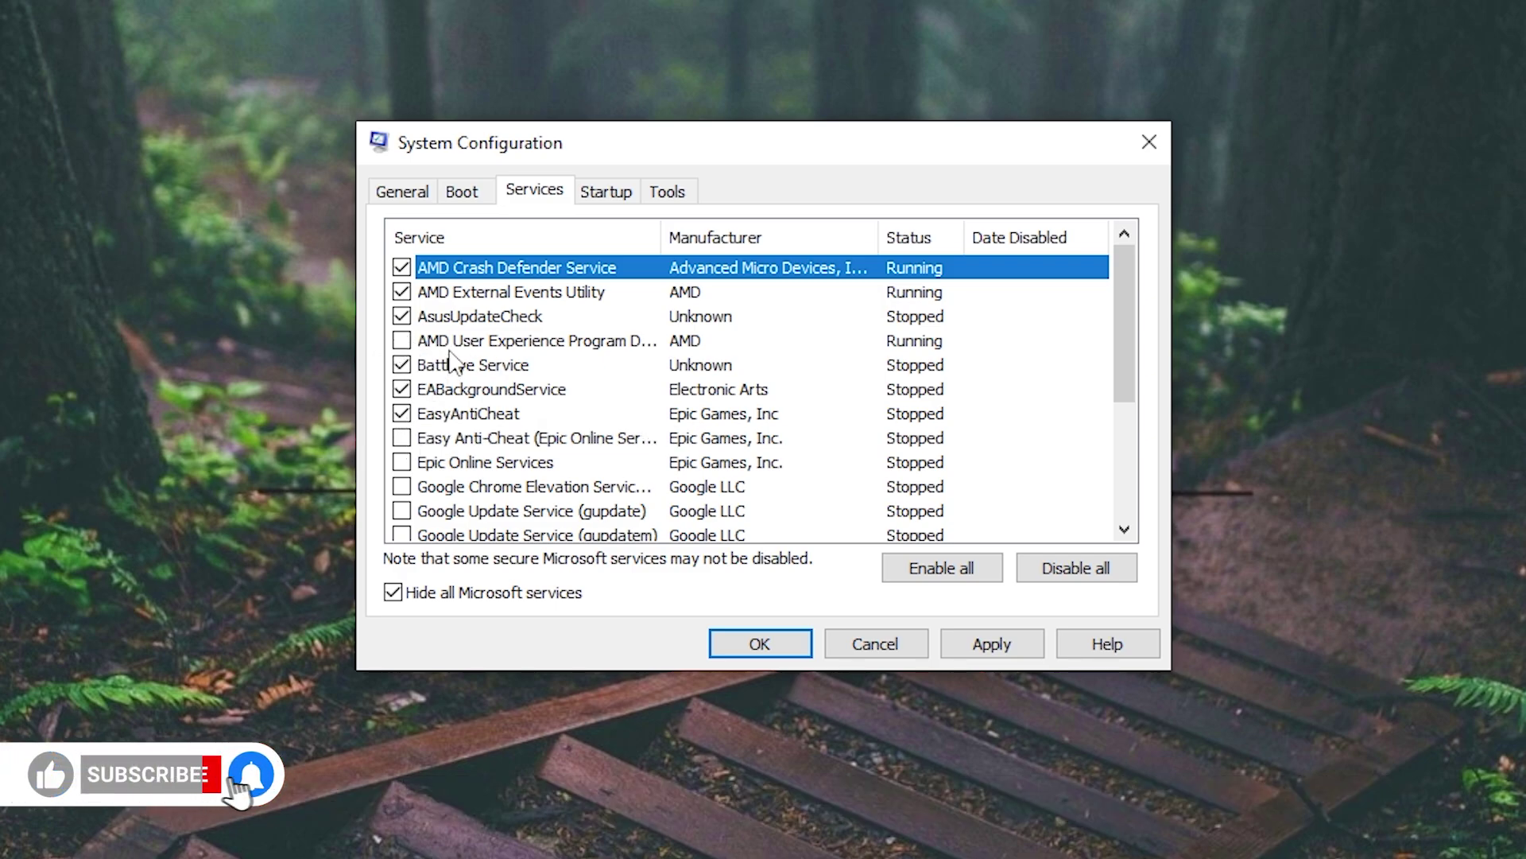
pyautogui.click(978, 642)
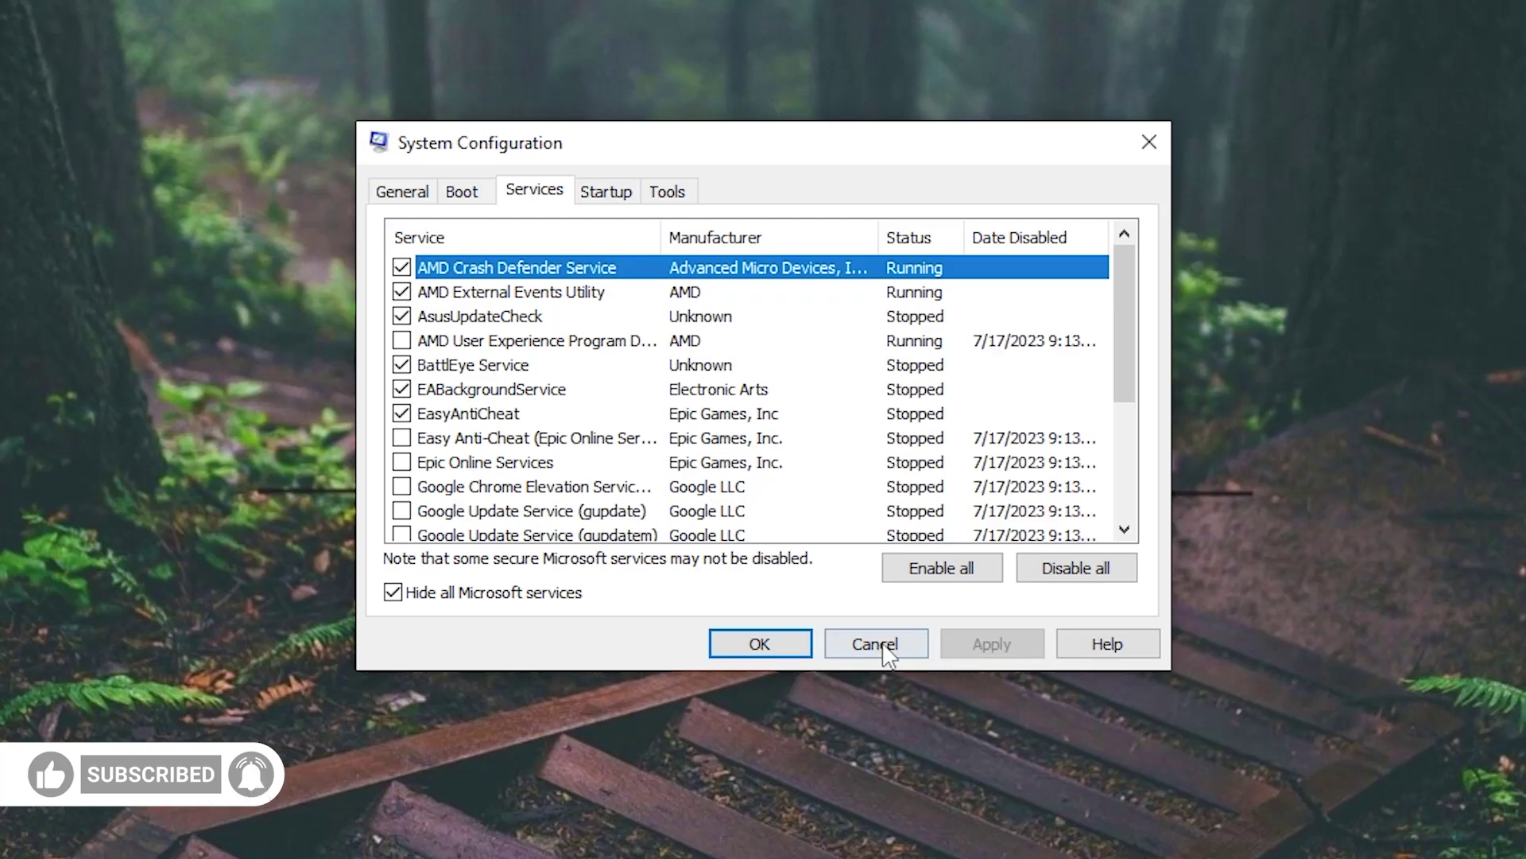
pyautogui.click(773, 645)
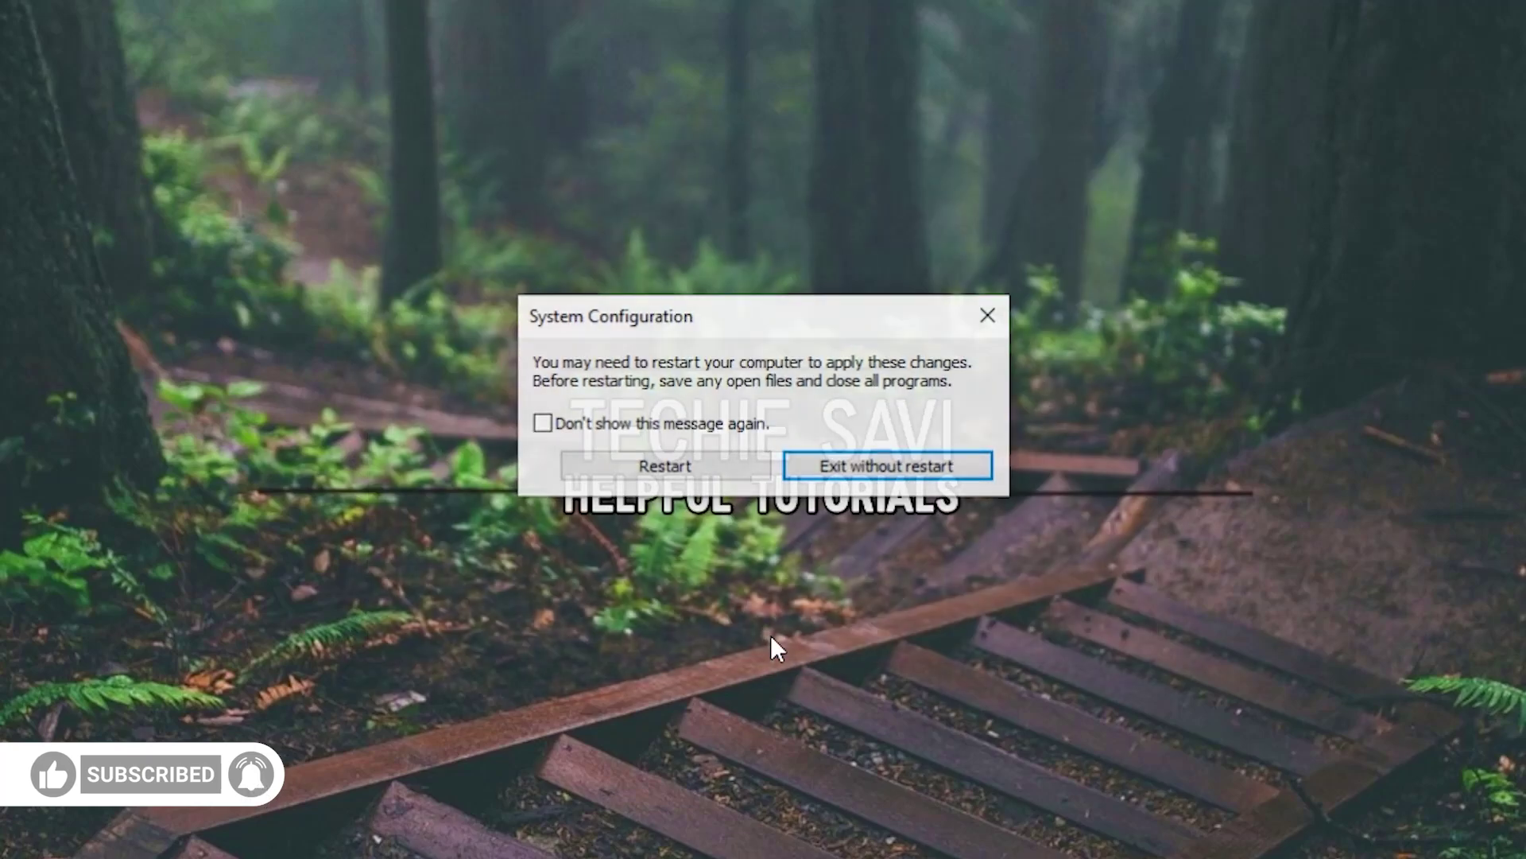
# - Skip the restart and open the network adapter list from Network & Internet settings
pyautogui.click(820, 450)
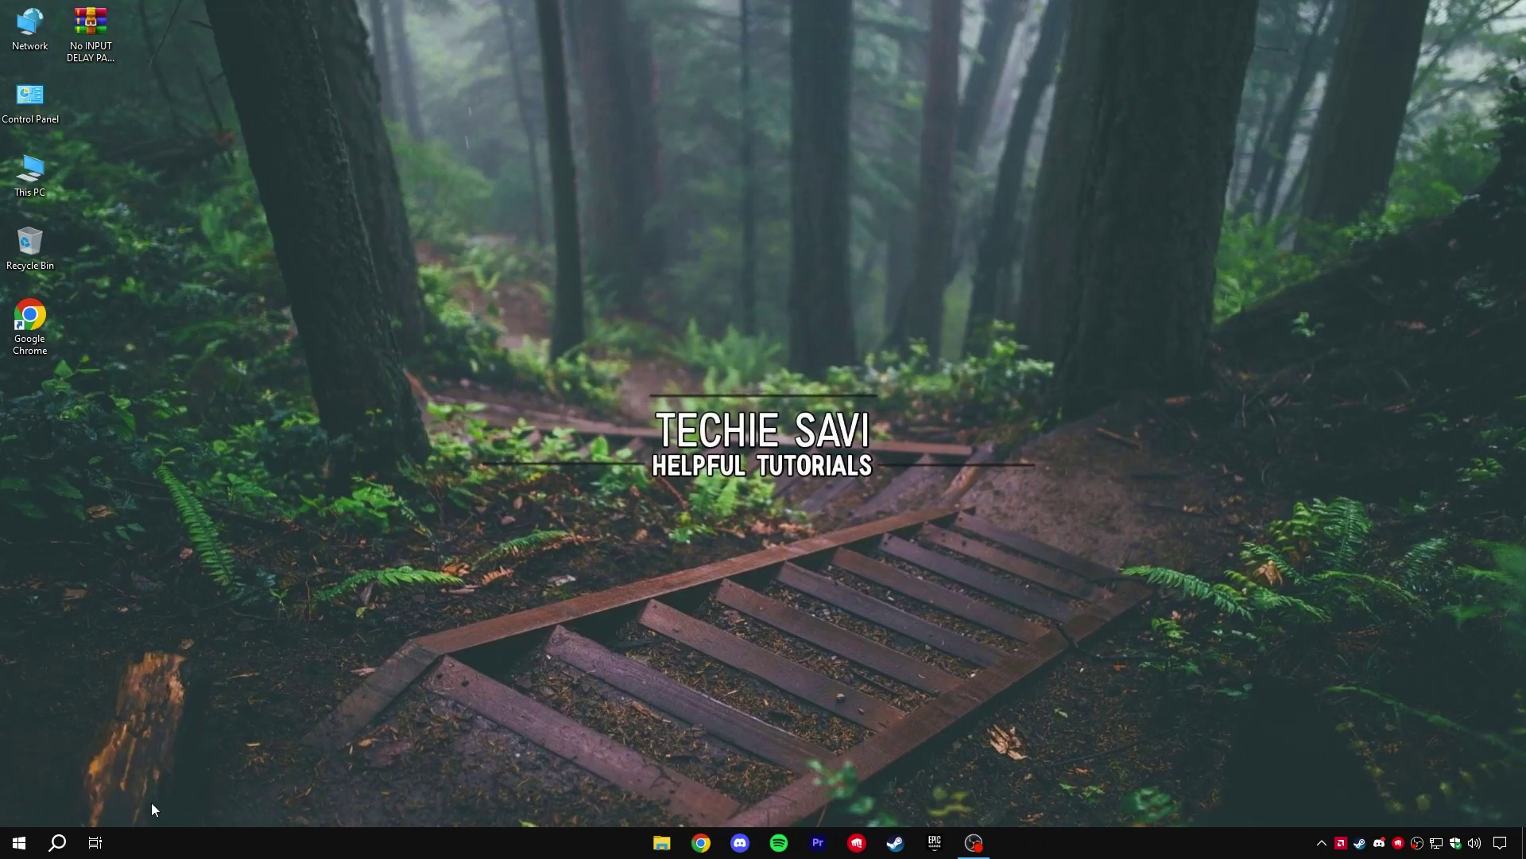
pyautogui.rightClick(19, 842)
pyautogui.click(54, 705)
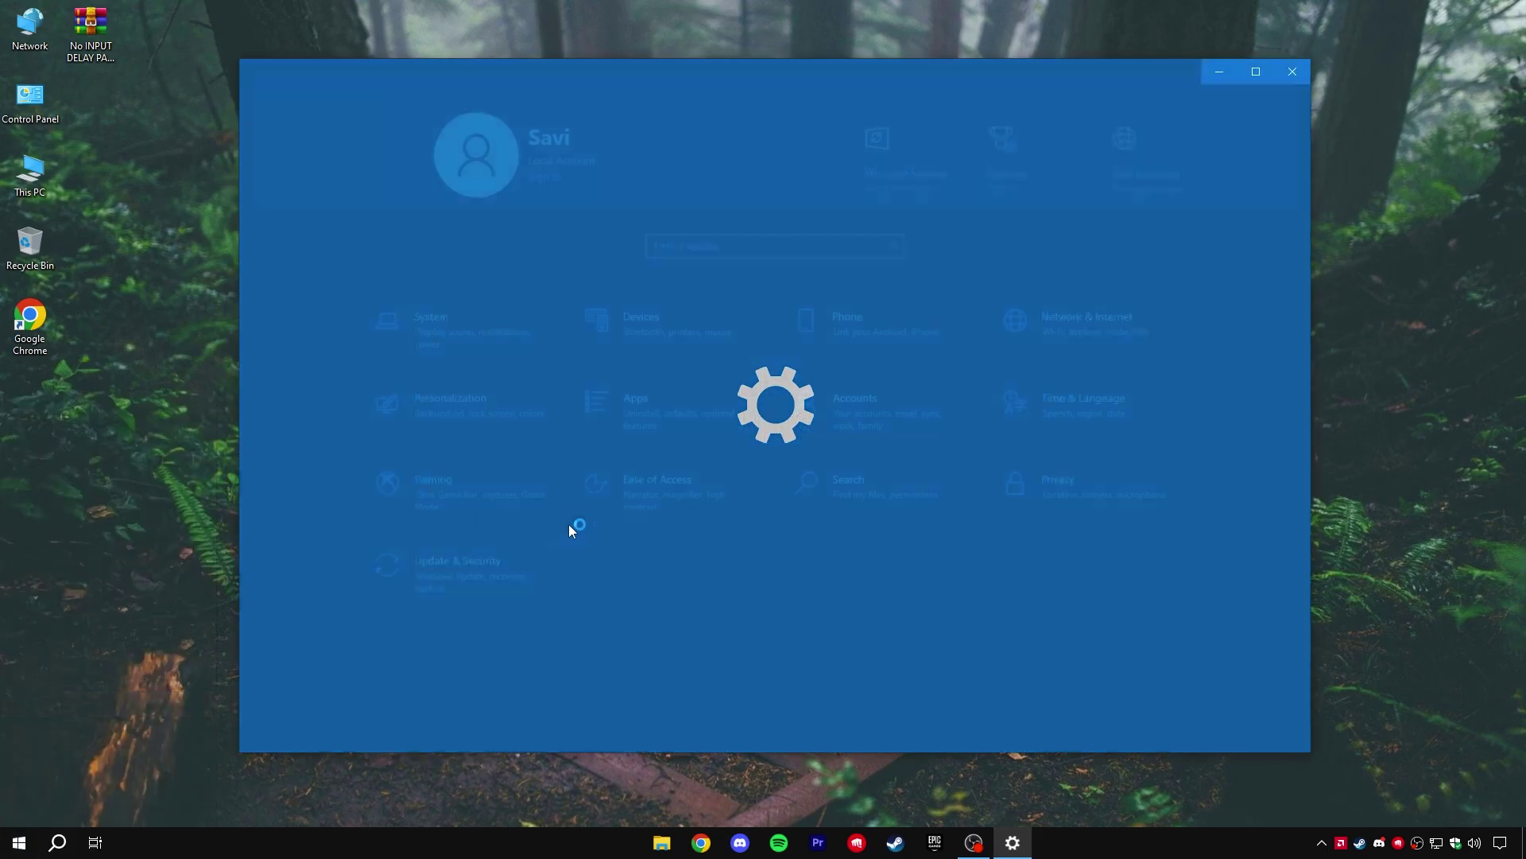
pyautogui.click(1113, 334)
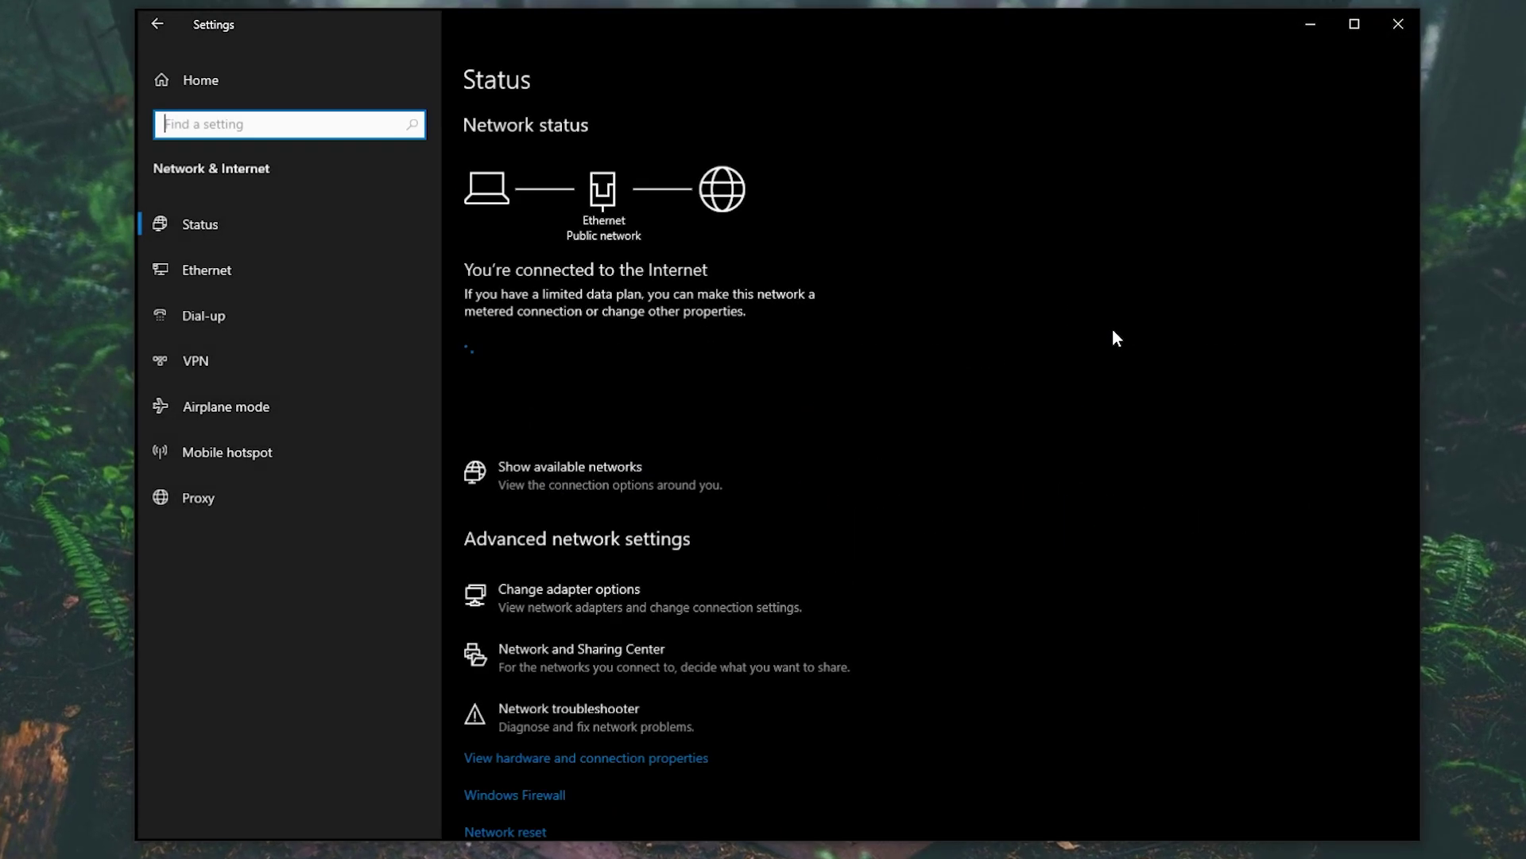
pyautogui.click(543, 591)
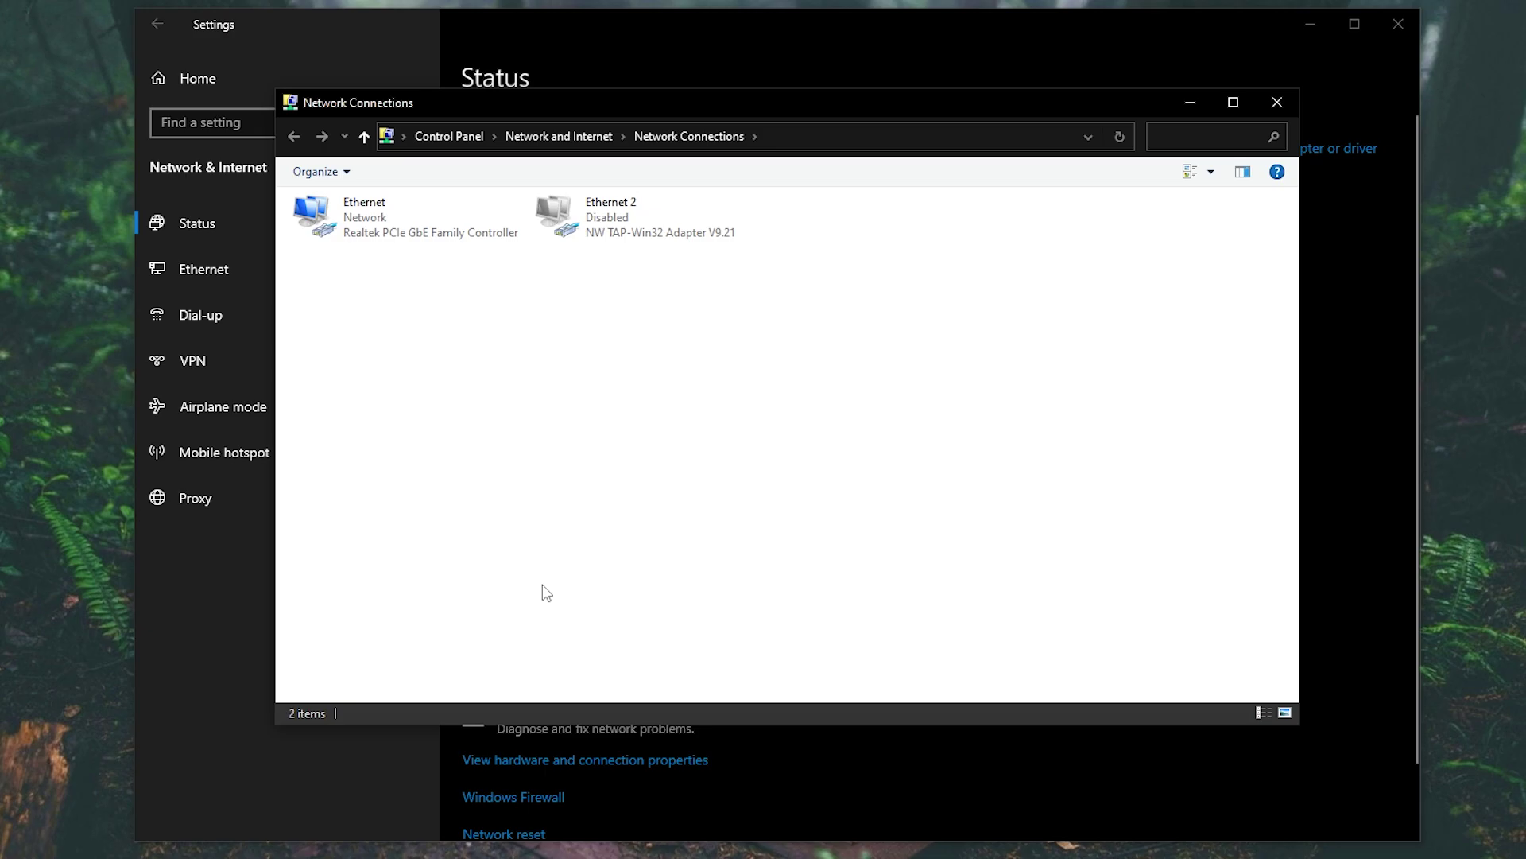
# - Turn off Internet Protocol Version 6 in the Ethernet adapter's properties
pyautogui.rightClick(356, 228)
pyautogui.click(401, 411)
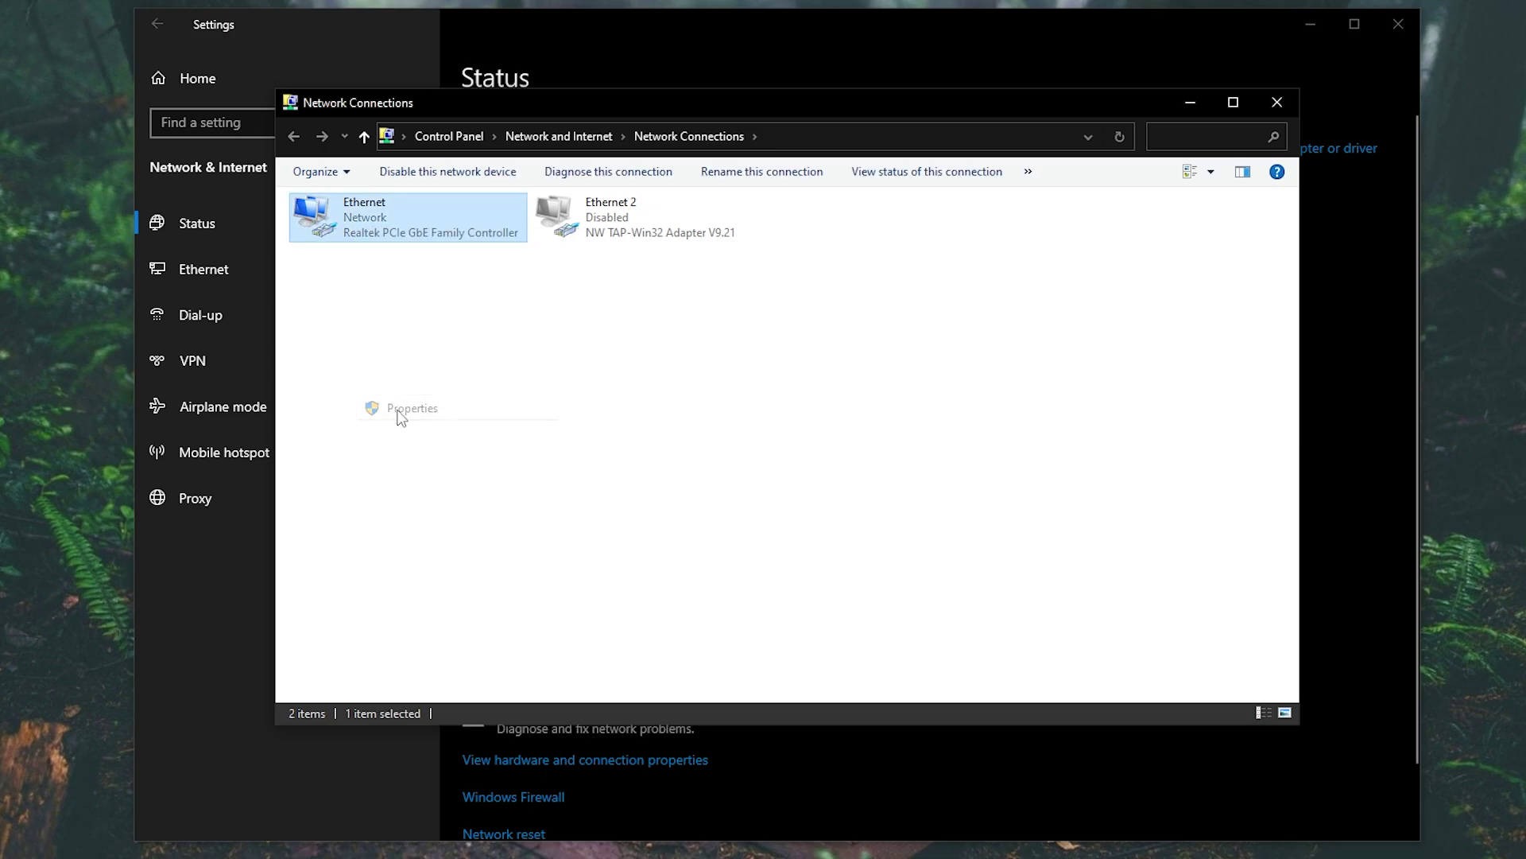
pyautogui.click(471, 440)
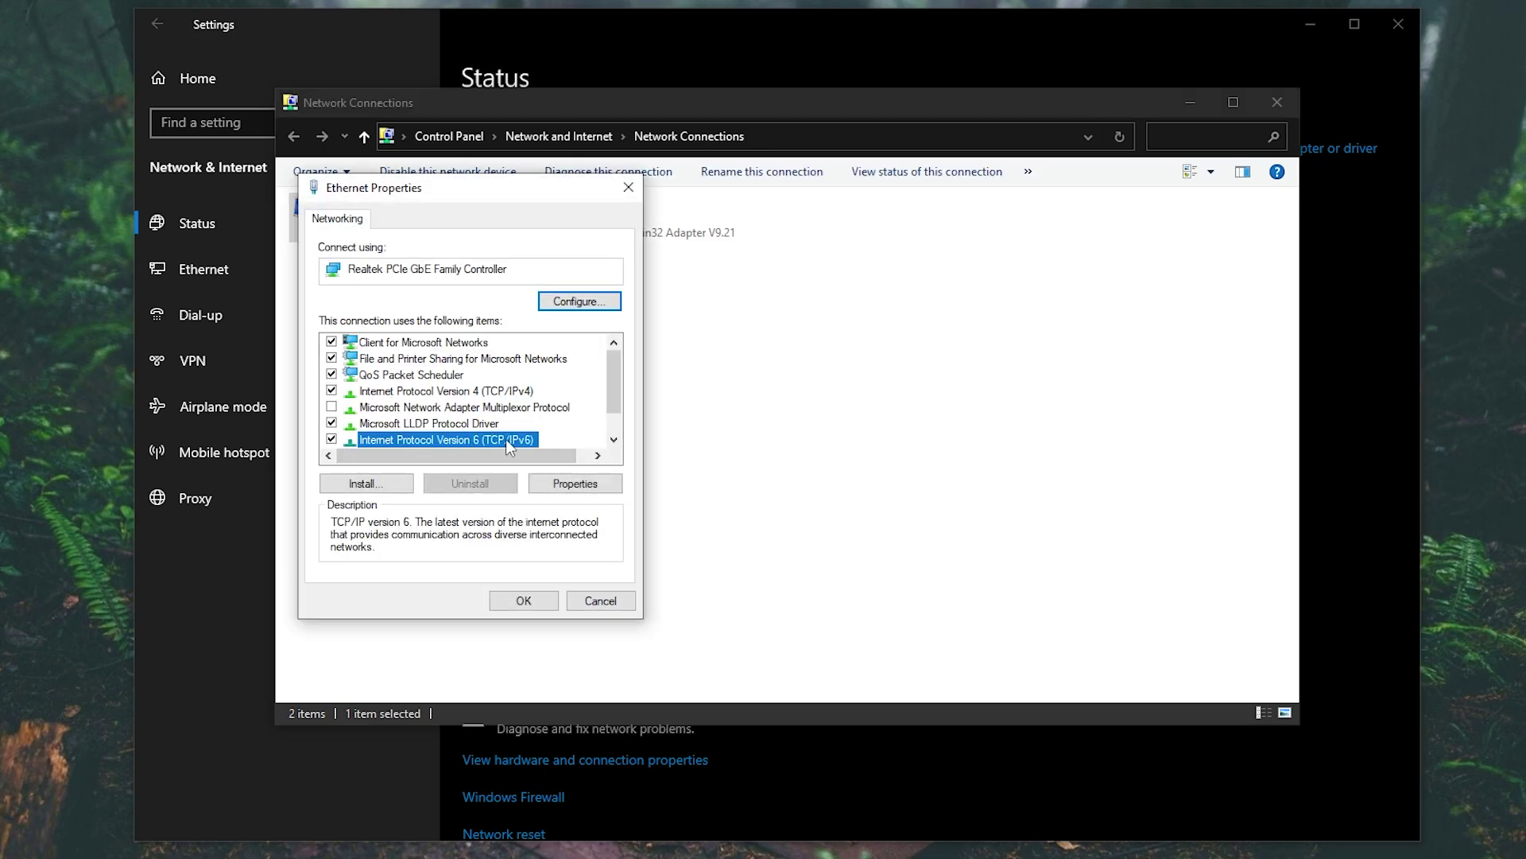
pyautogui.click(331, 440)
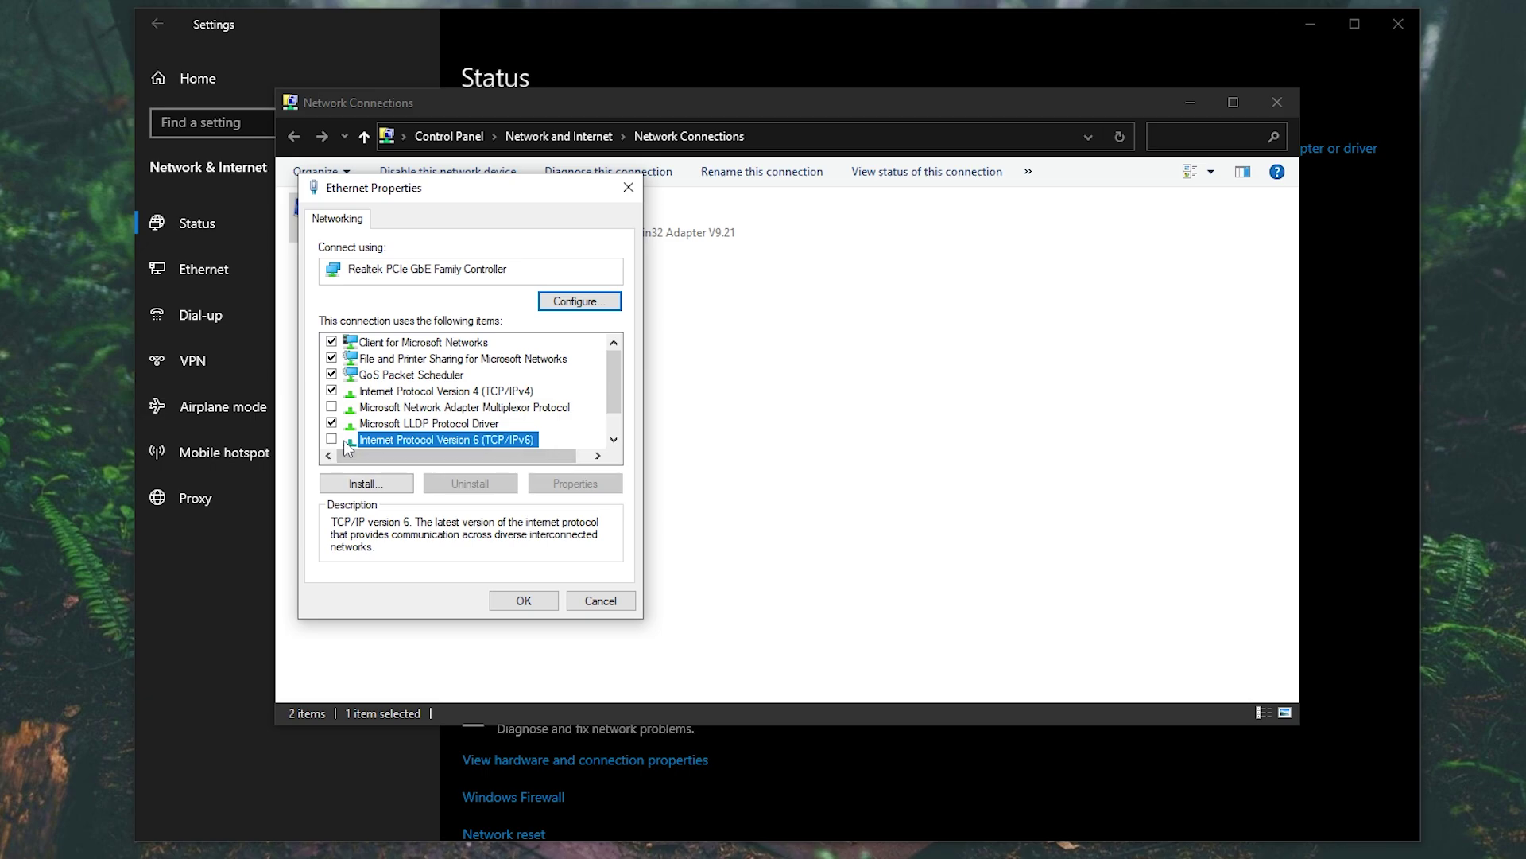
# - Stop the Ethernet adapter from powering off to save power, then close Network Connections
pyautogui.click(567, 302)
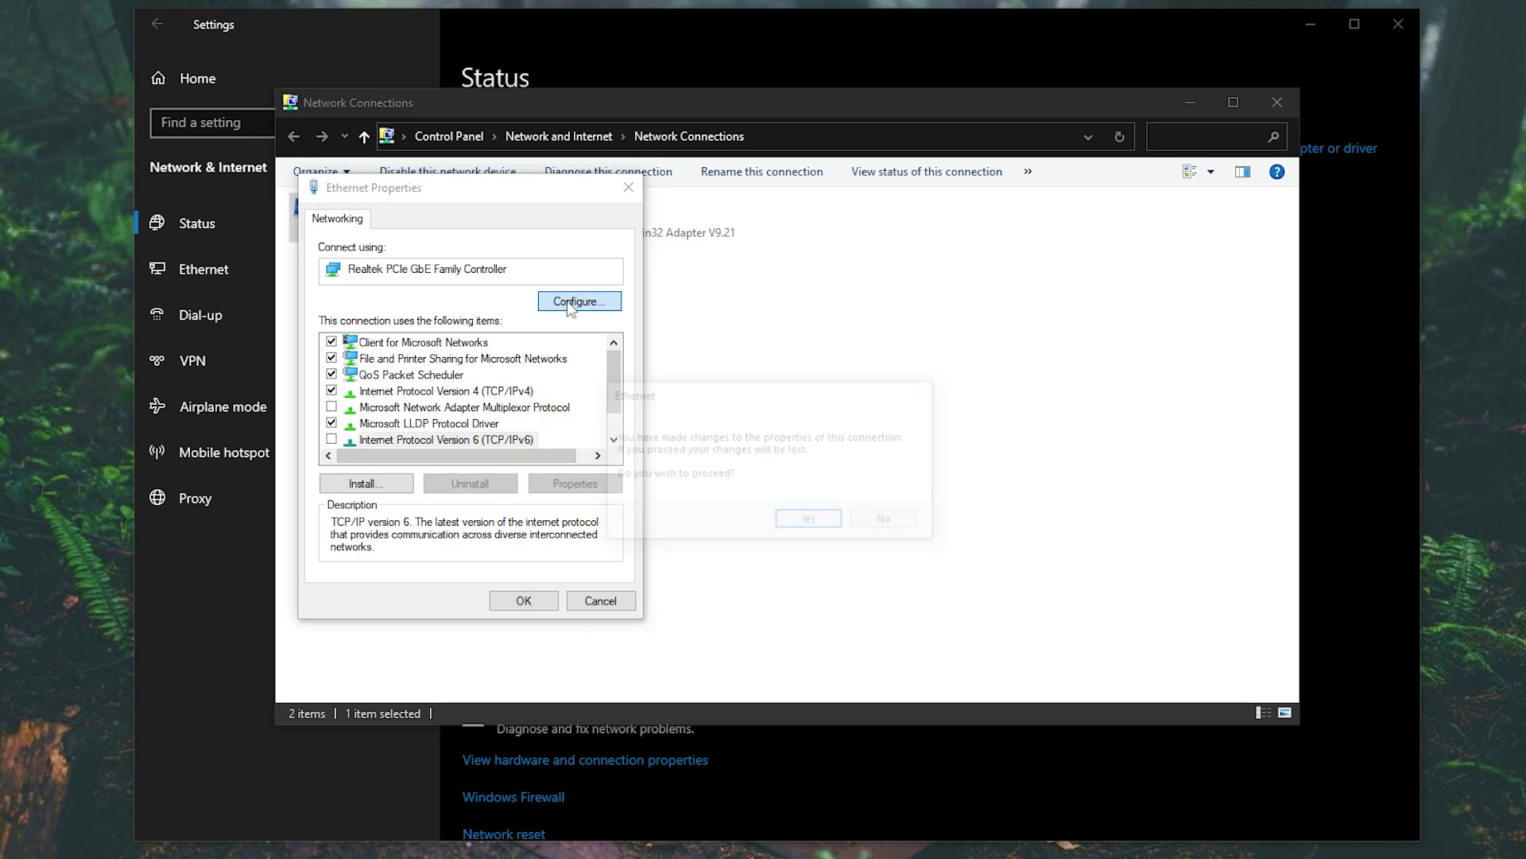
pyautogui.click(811, 521)
pyautogui.moveTo(270, 33)
pyautogui.mouseDown()
pyautogui.moveTo(508, 131)
pyautogui.moveTo(607, 196)
pyautogui.mouseUp()
pyautogui.click(599, 218)
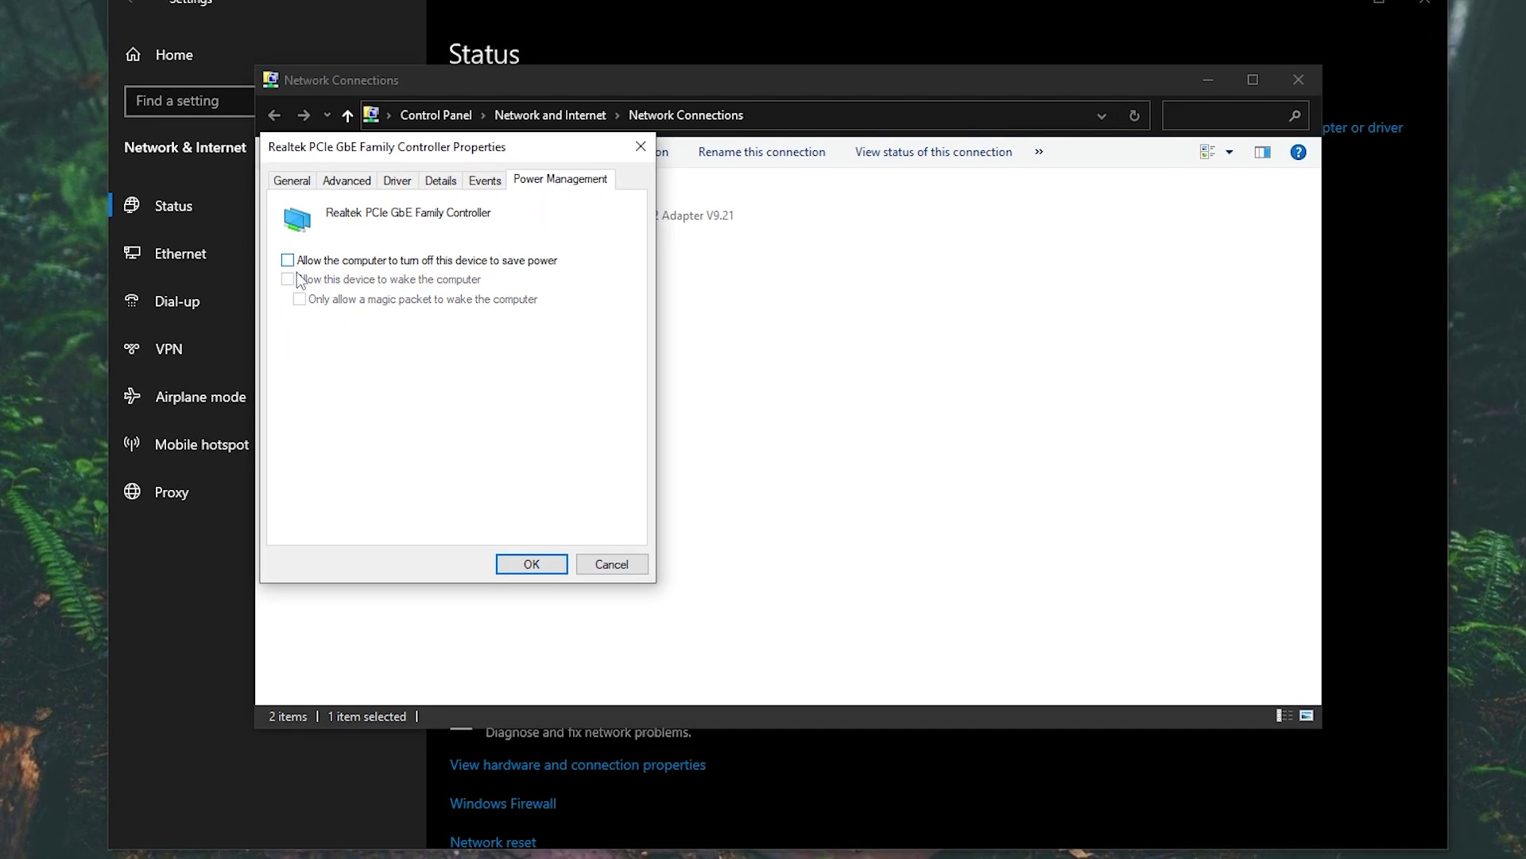
pyautogui.click(524, 567)
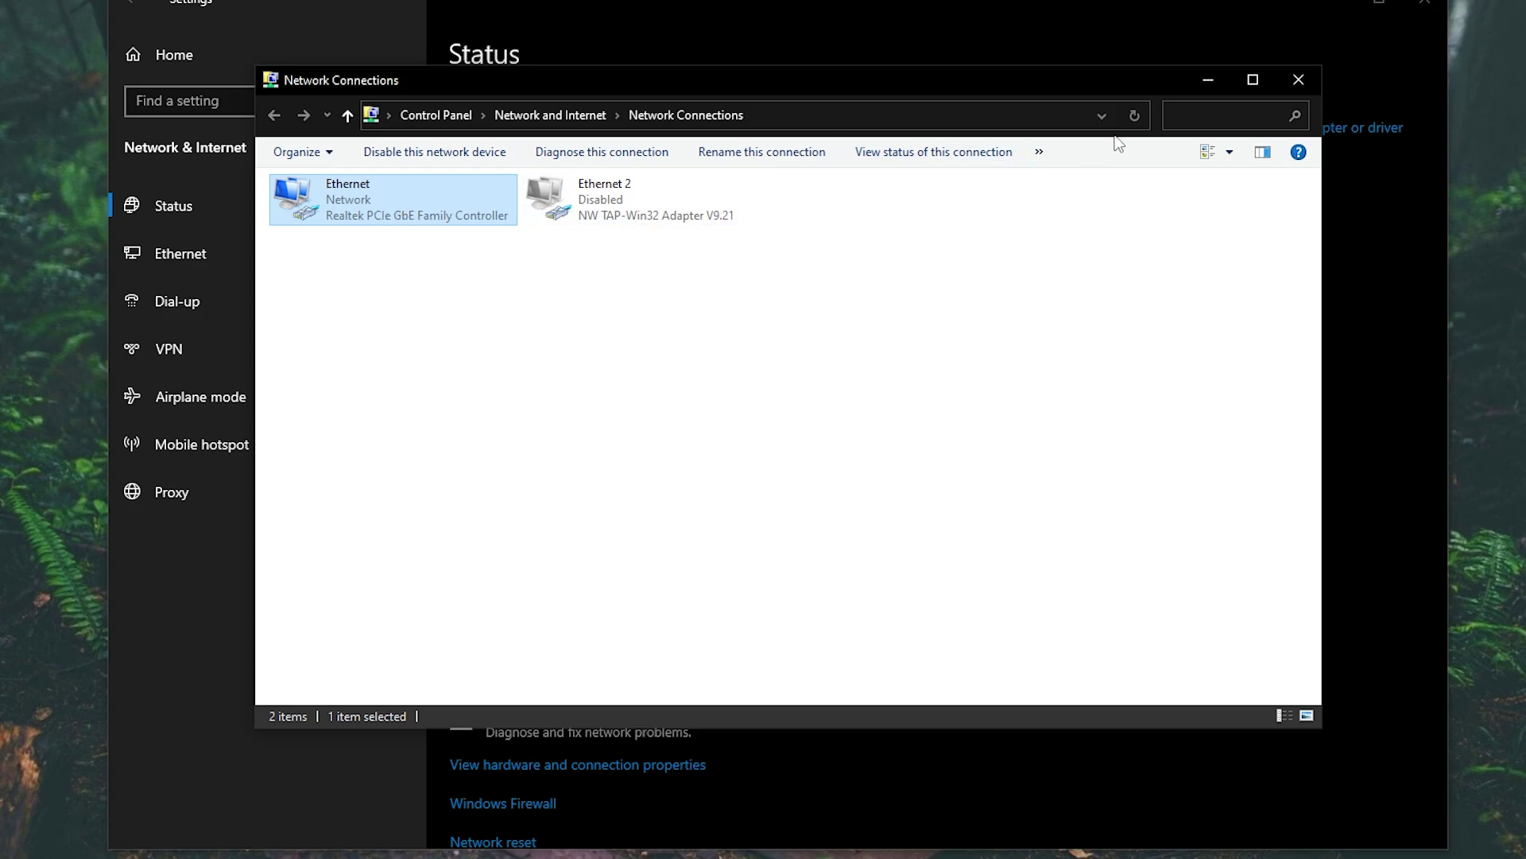
pyautogui.click(1297, 80)
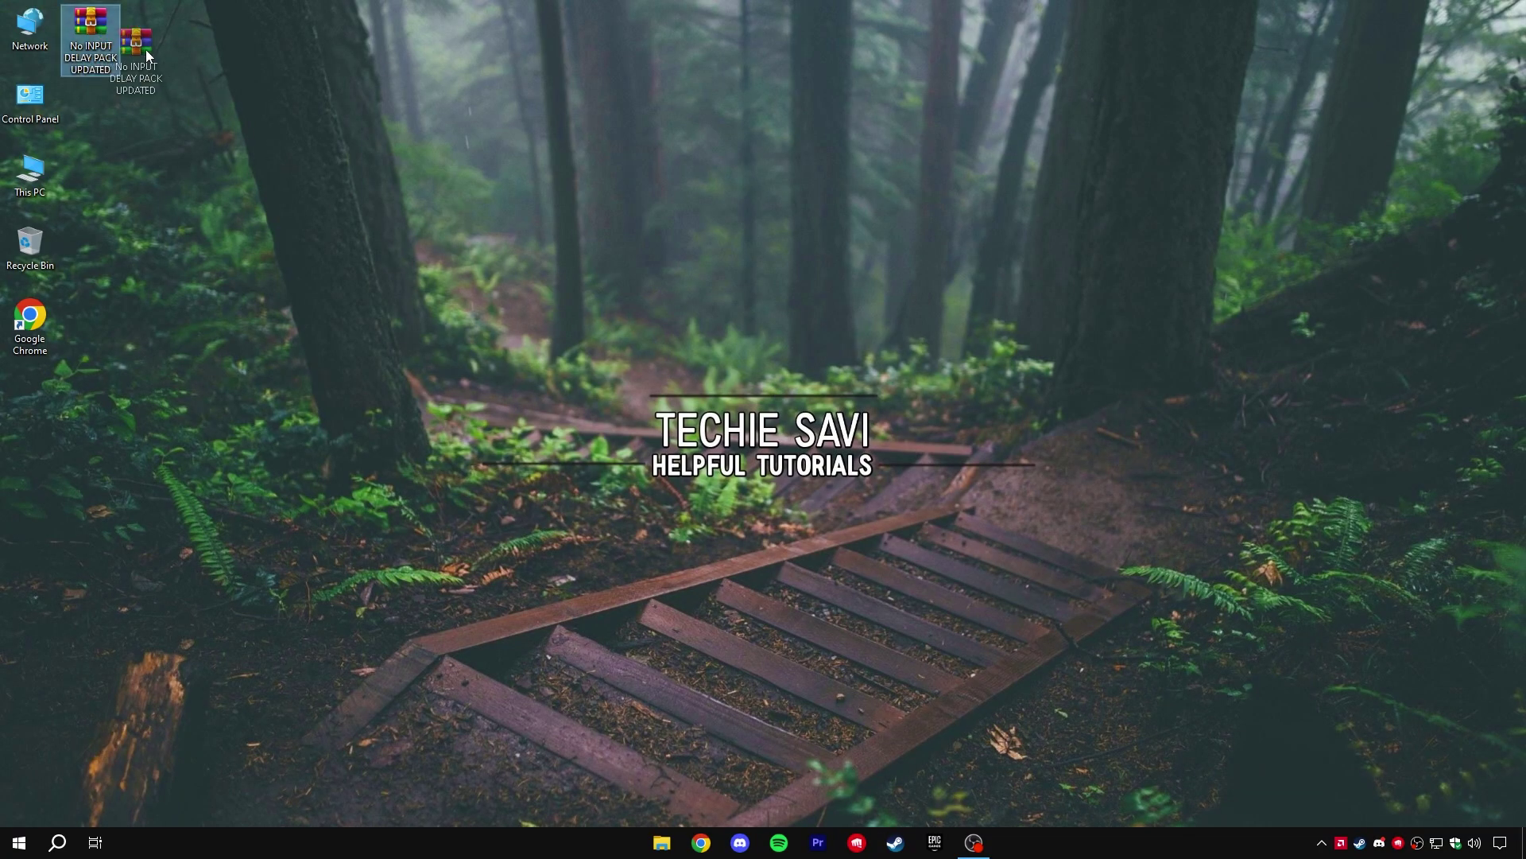
# - Extract the No INPUT DELAY PACK UPDATED folder onto the desktop with WinRAR
pyautogui.moveTo(675, 273); pyautogui.dragTo(721, 290)
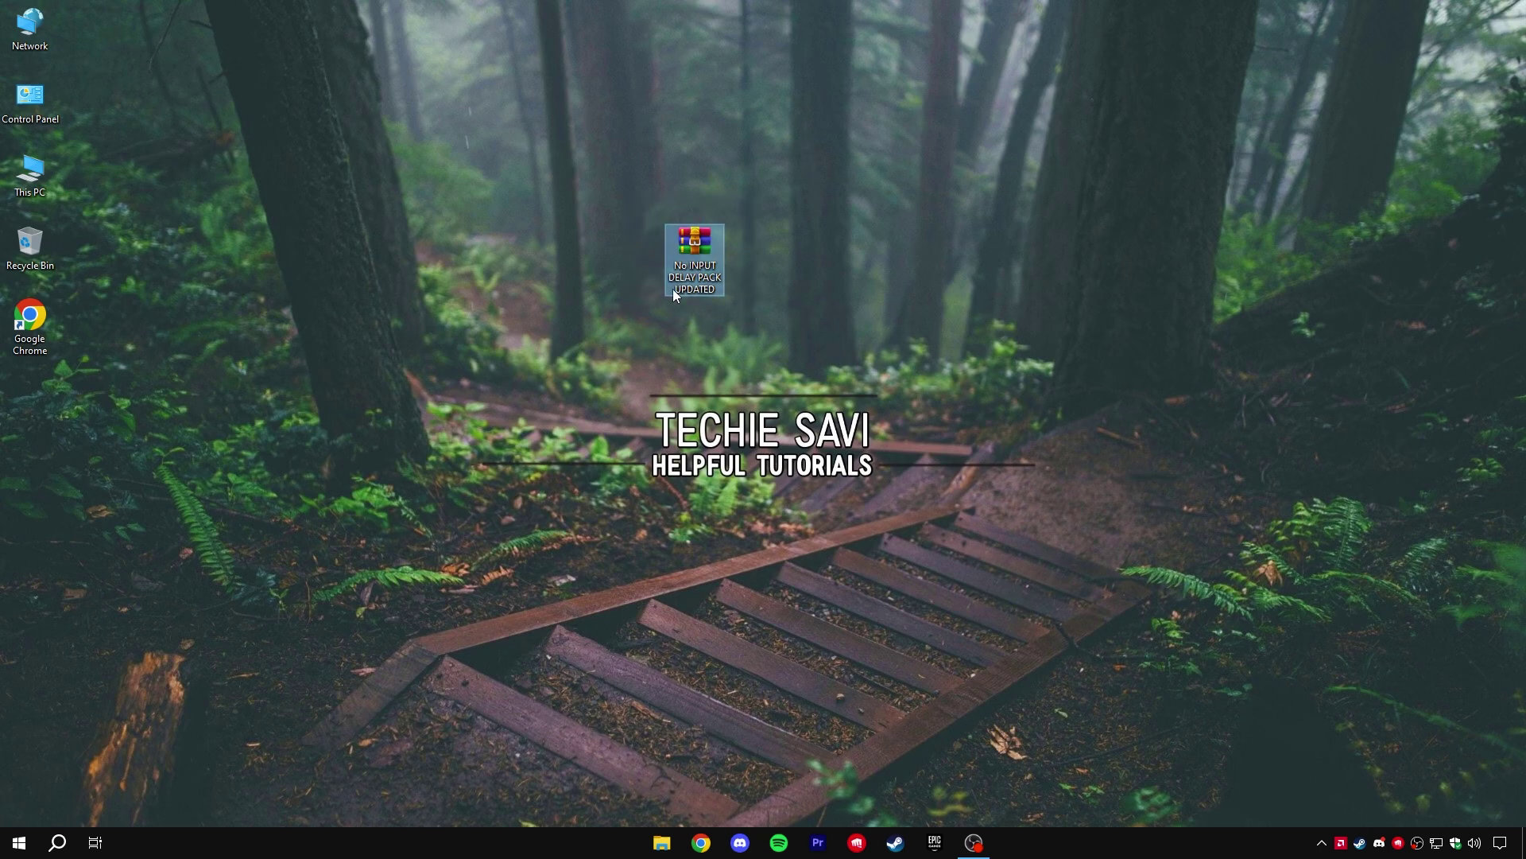
pyautogui.rightClick(694, 246)
pyautogui.click(740, 262)
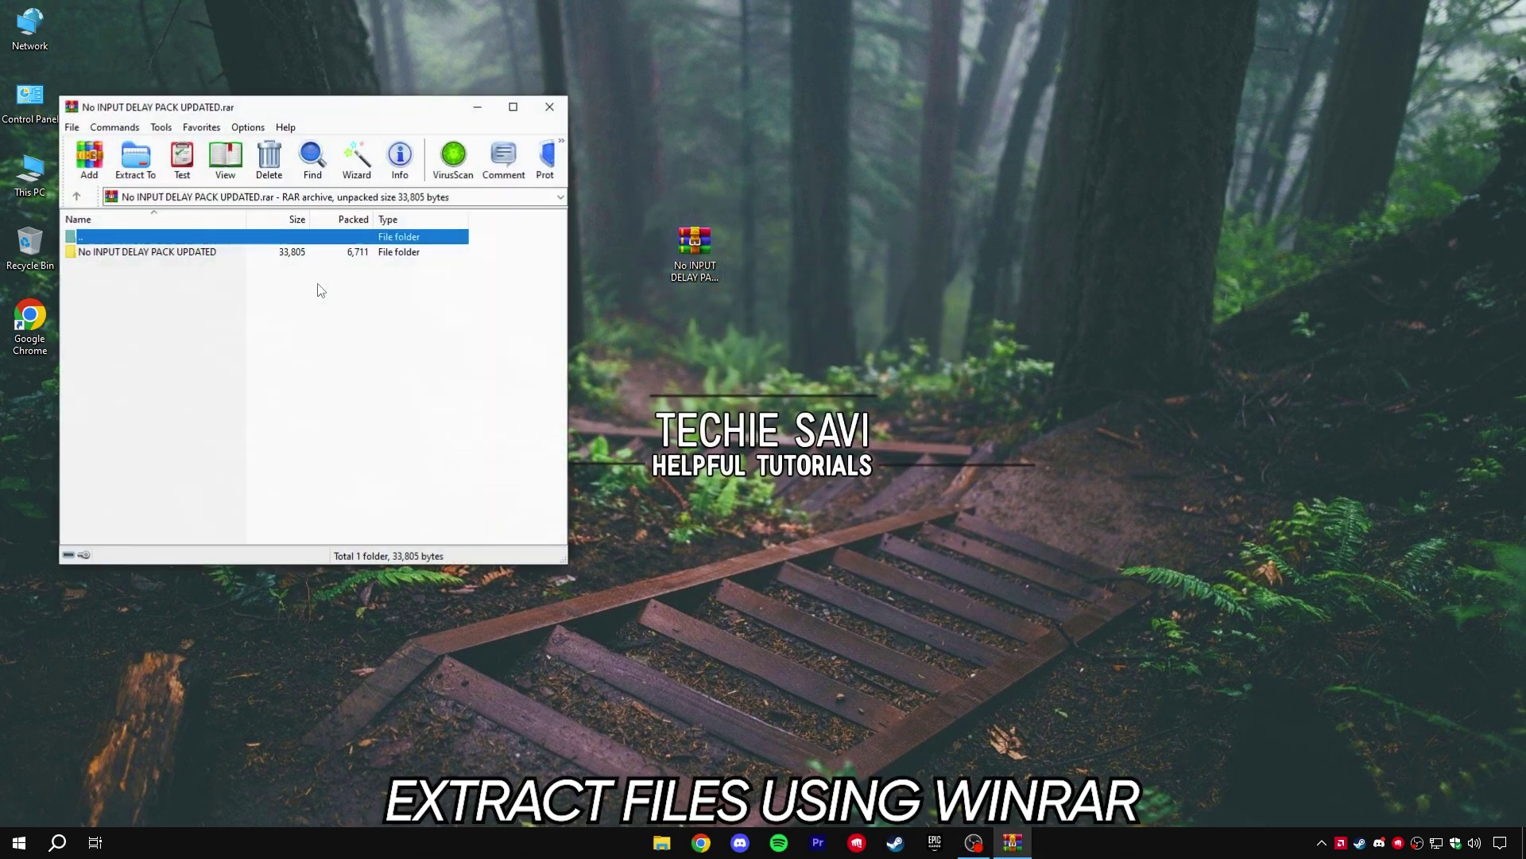
pyautogui.moveTo(412, 300); pyautogui.dragTo(653, 355)
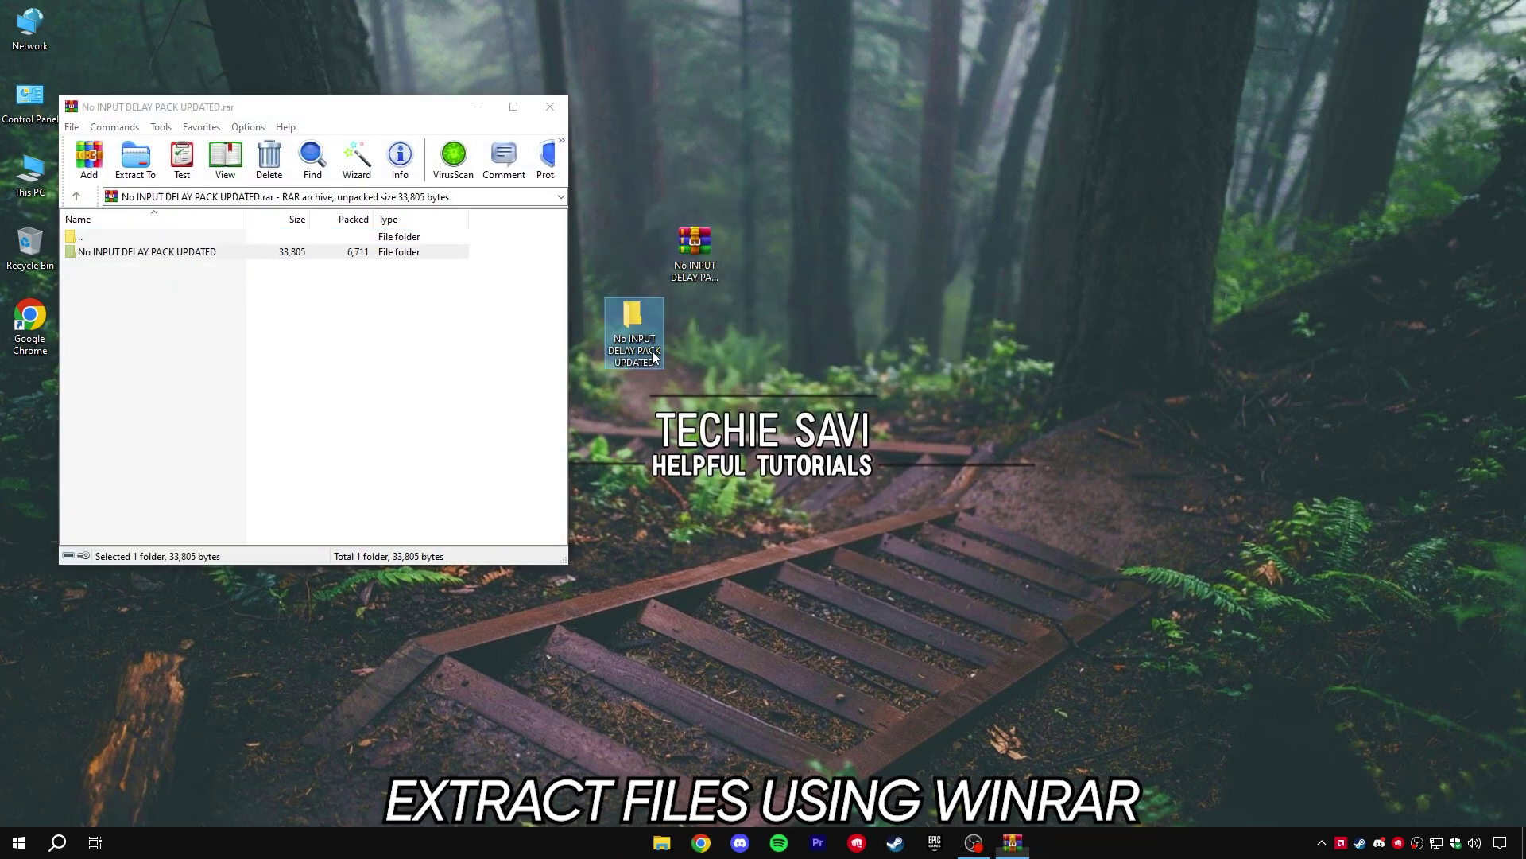
pyautogui.click(550, 107)
pyautogui.moveTo(513, 274); pyautogui.dragTo(588, 379)
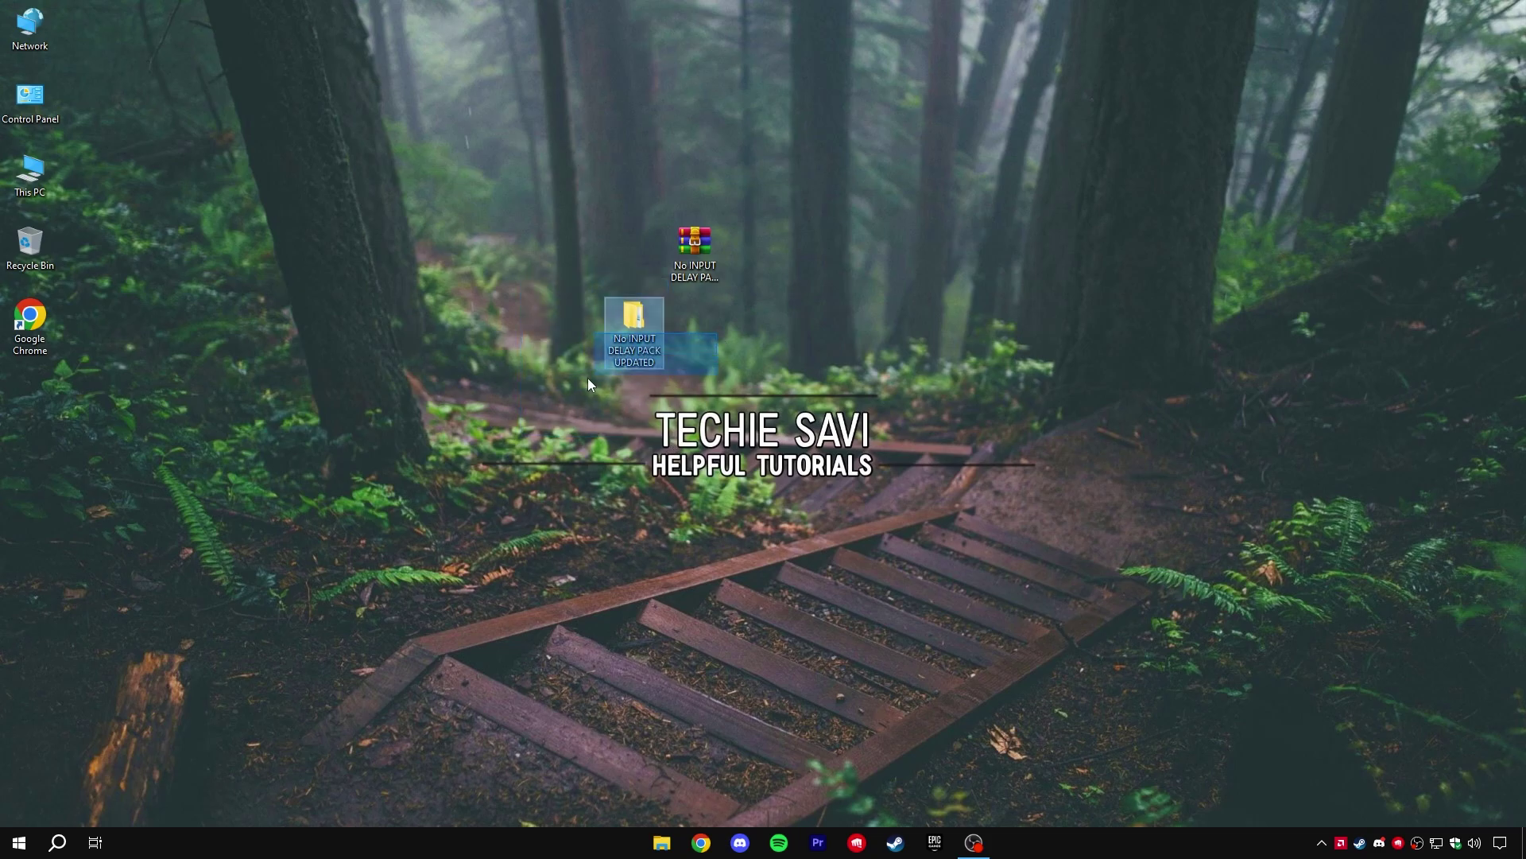
pyautogui.rightClick(633, 363)
# - Run the Delete ALL The Temp Files script from the Bat Optimizations folder
pyautogui.click(650, 354)
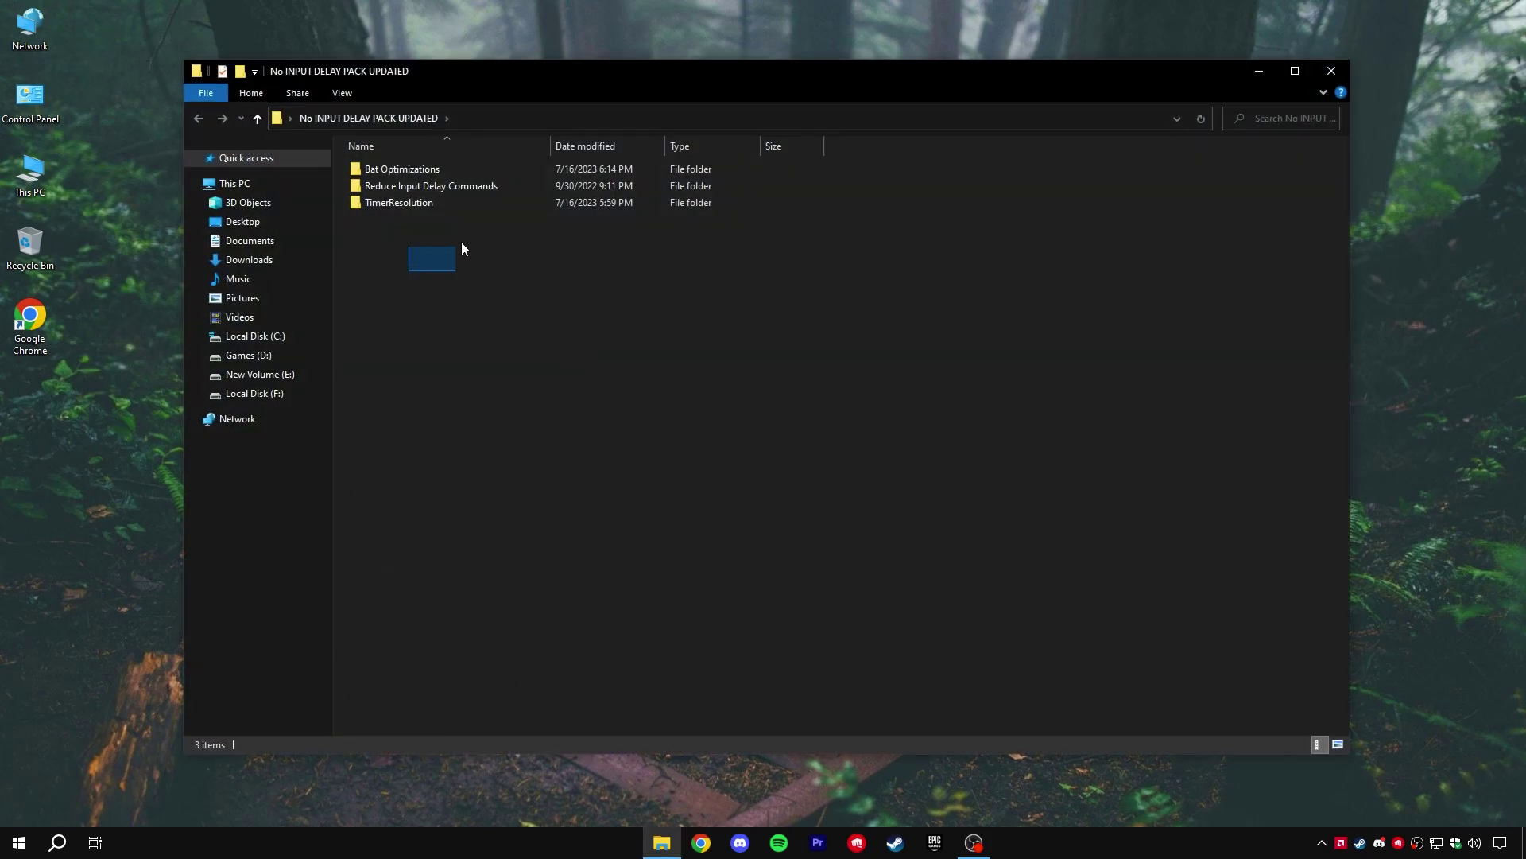
pyautogui.moveTo(409, 273)
pyautogui.mouseDown()
pyautogui.moveTo(554, 156)
pyautogui.moveTo(459, 290)
pyautogui.mouseUp()
pyautogui.doubleClick(381, 167)
pyautogui.click(429, 166)
pyautogui.rightClick(427, 165)
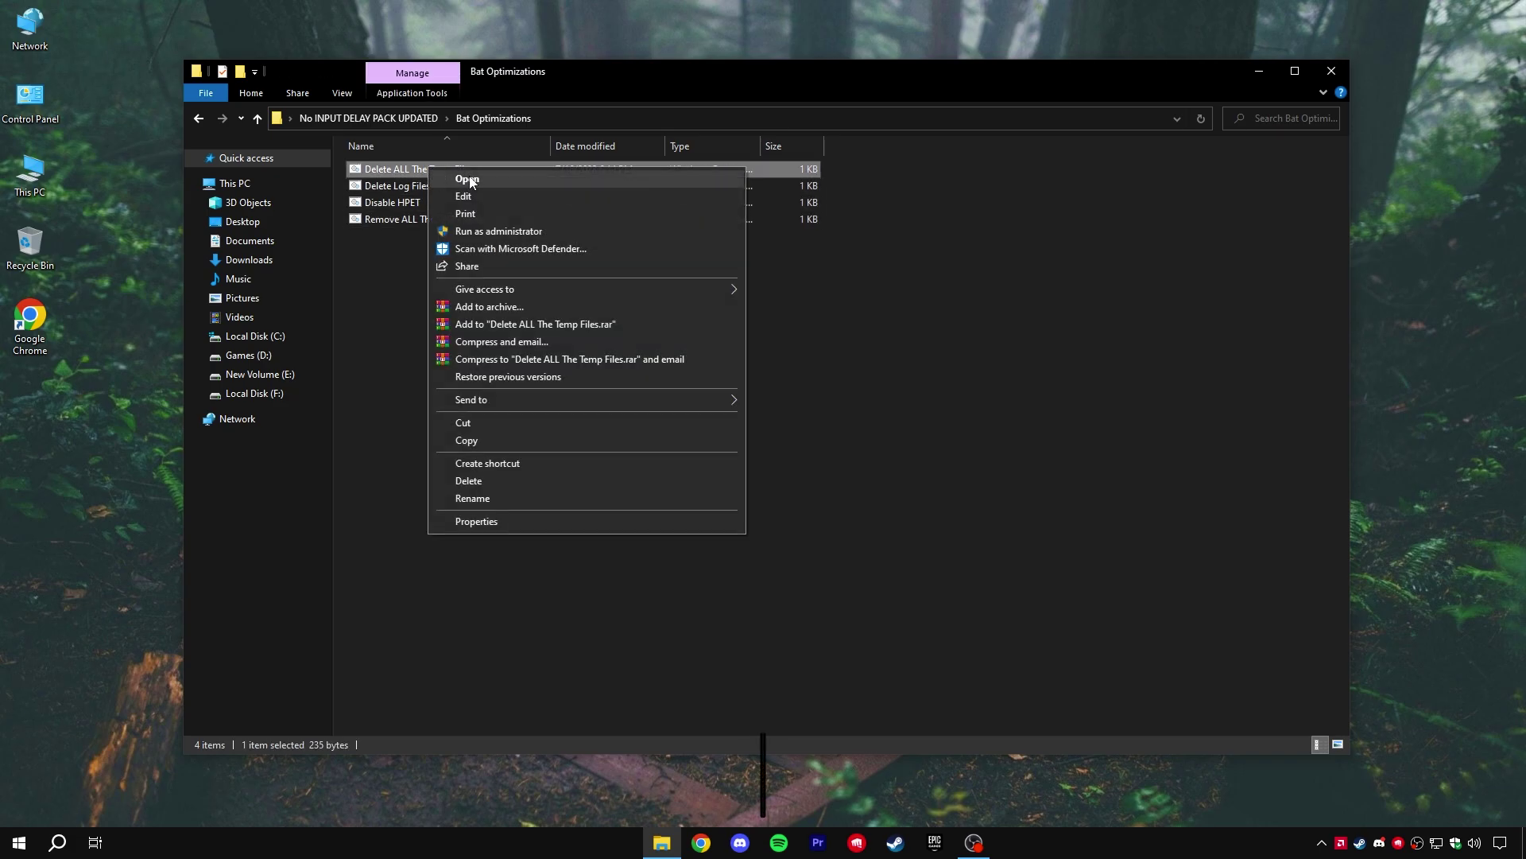
pyautogui.click(453, 179)
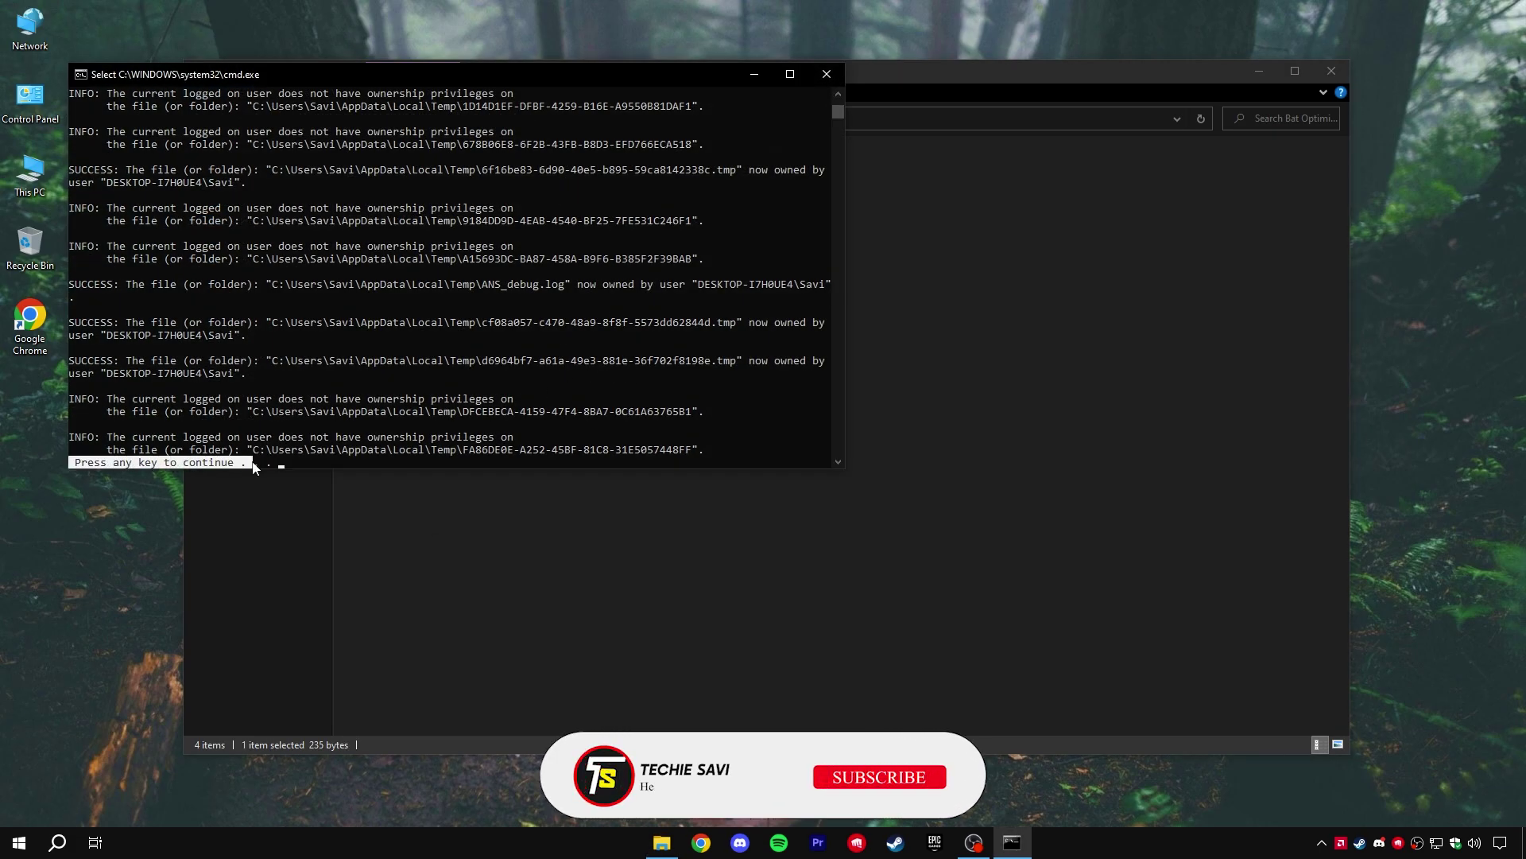
pyautogui.press('Return')
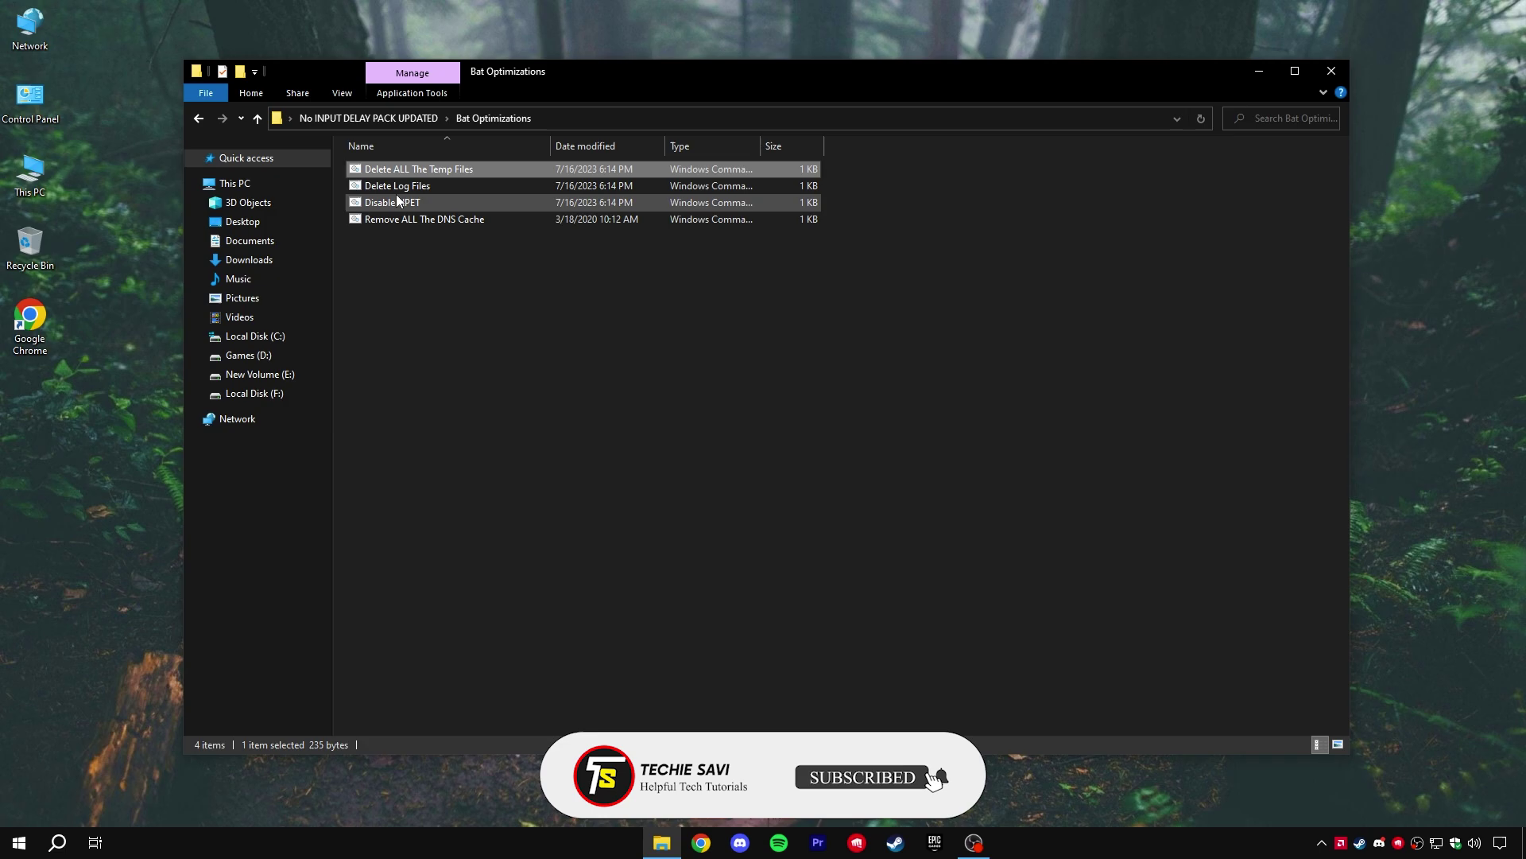
# - Run the Delete Log Files, Disable HPET and Remove ALL The DNS Cache scripts
pyautogui.rightClick(394, 184)
pyautogui.click(433, 199)
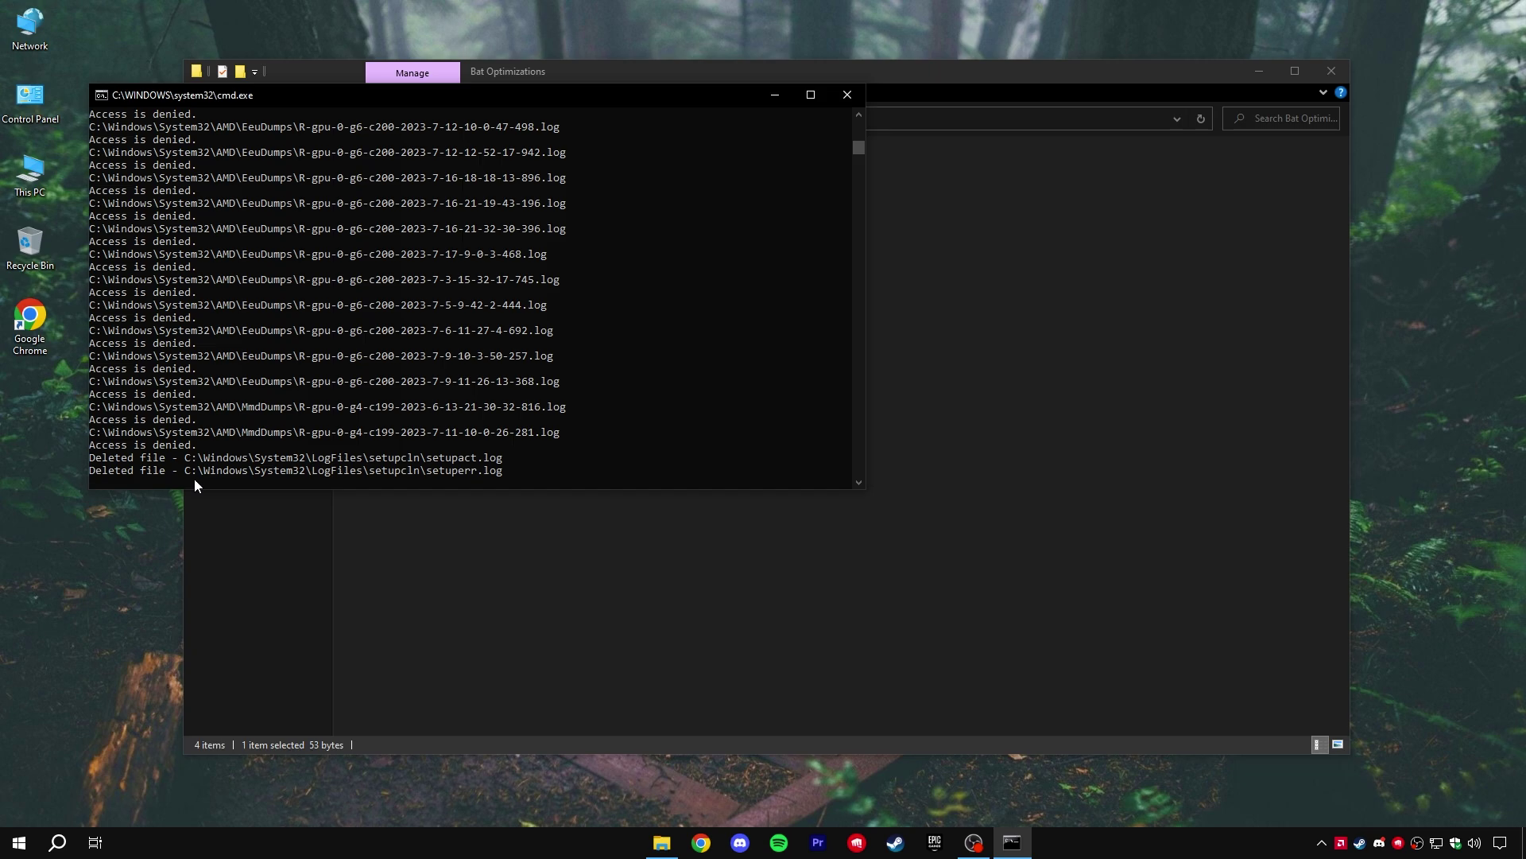
pyautogui.click(264, 484)
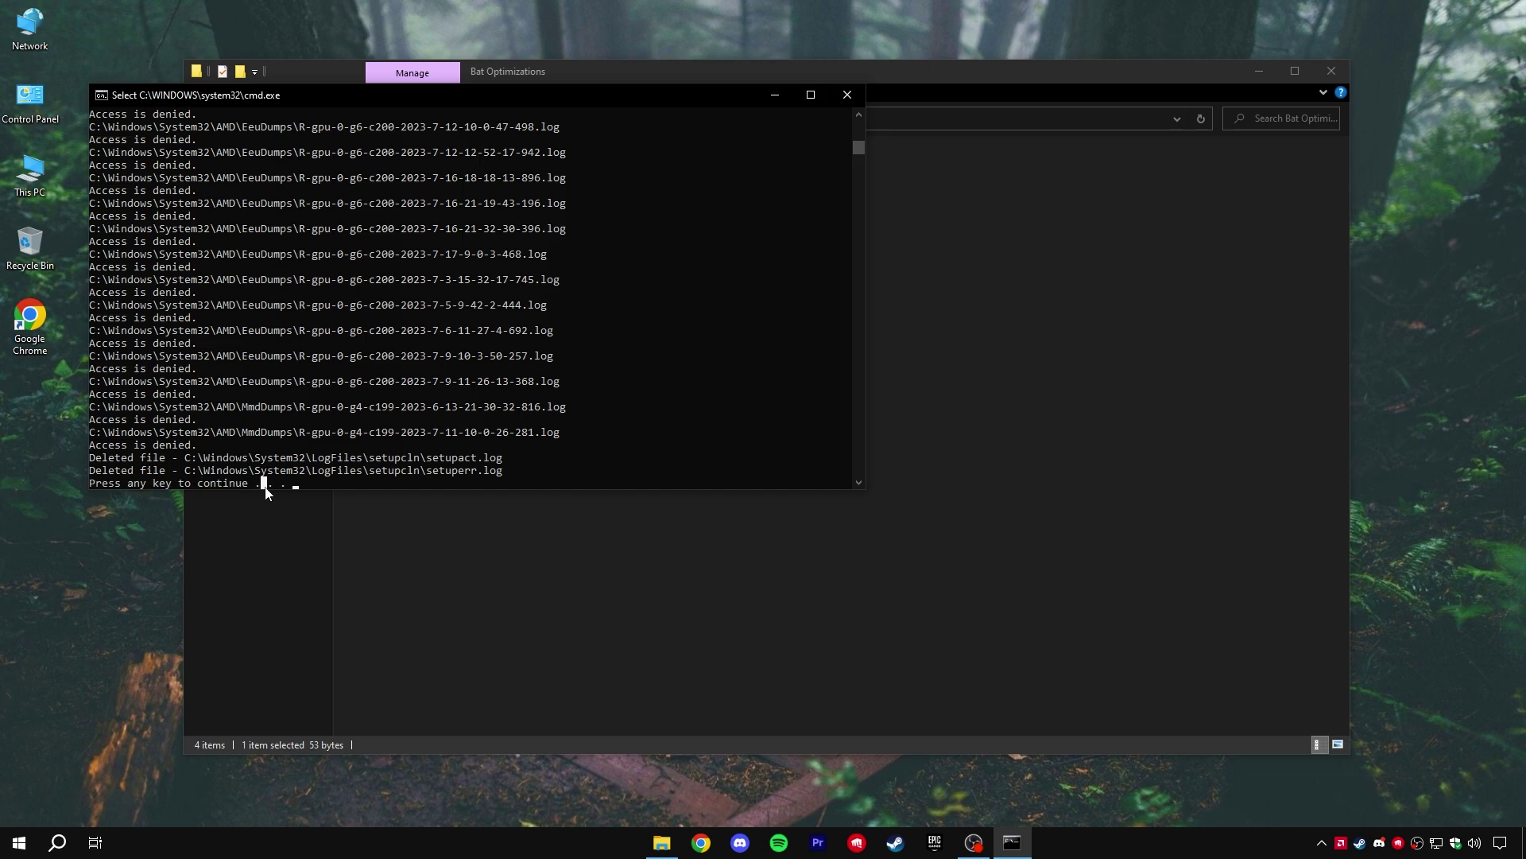
pyautogui.press('Return')
pyautogui.doubleClick(395, 206)
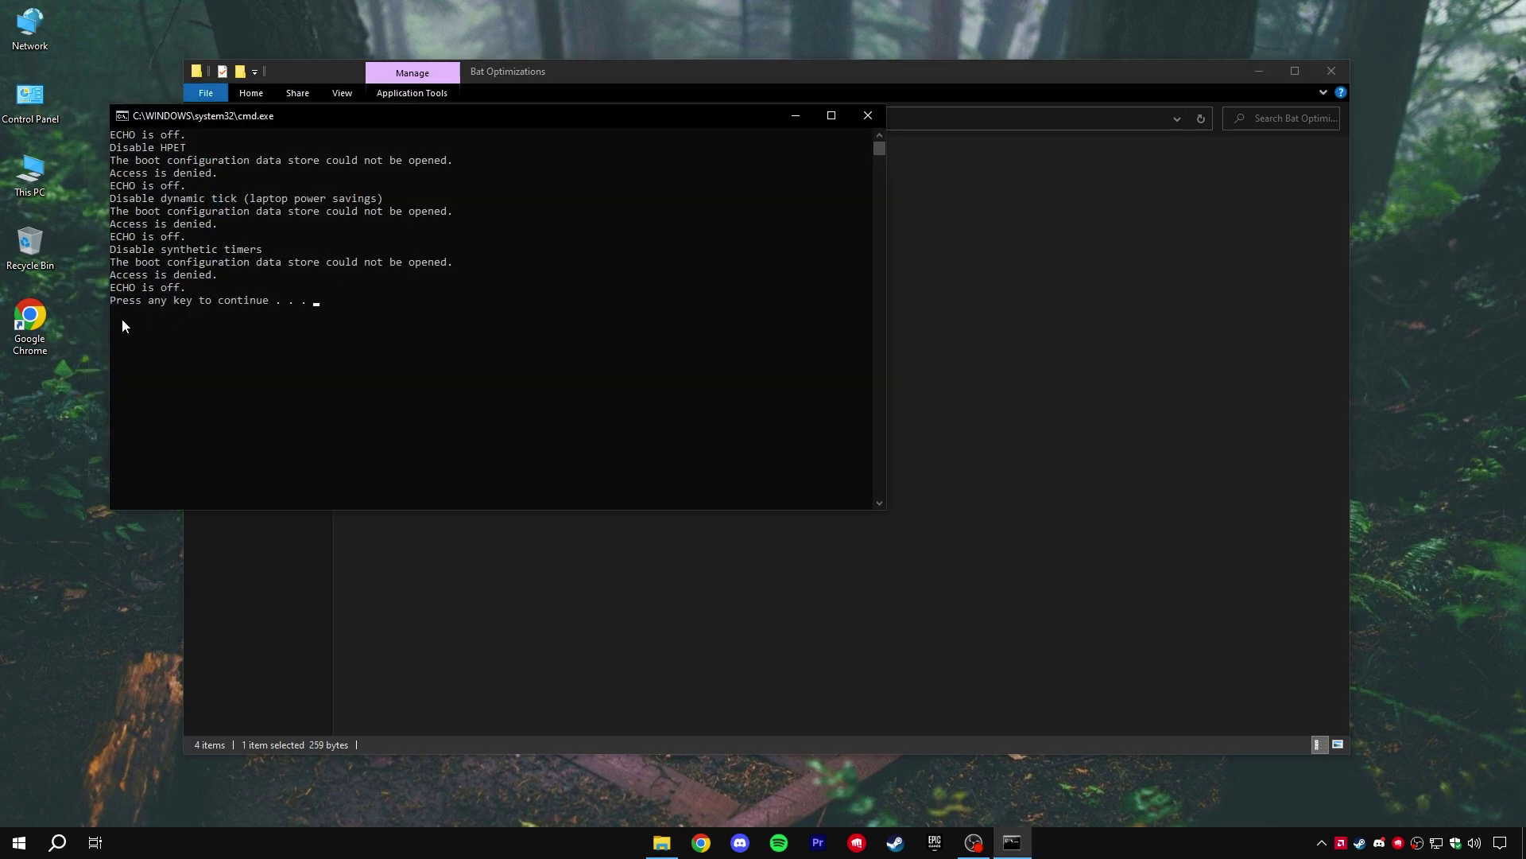
pyautogui.press('Return')
pyautogui.doubleClick(411, 224)
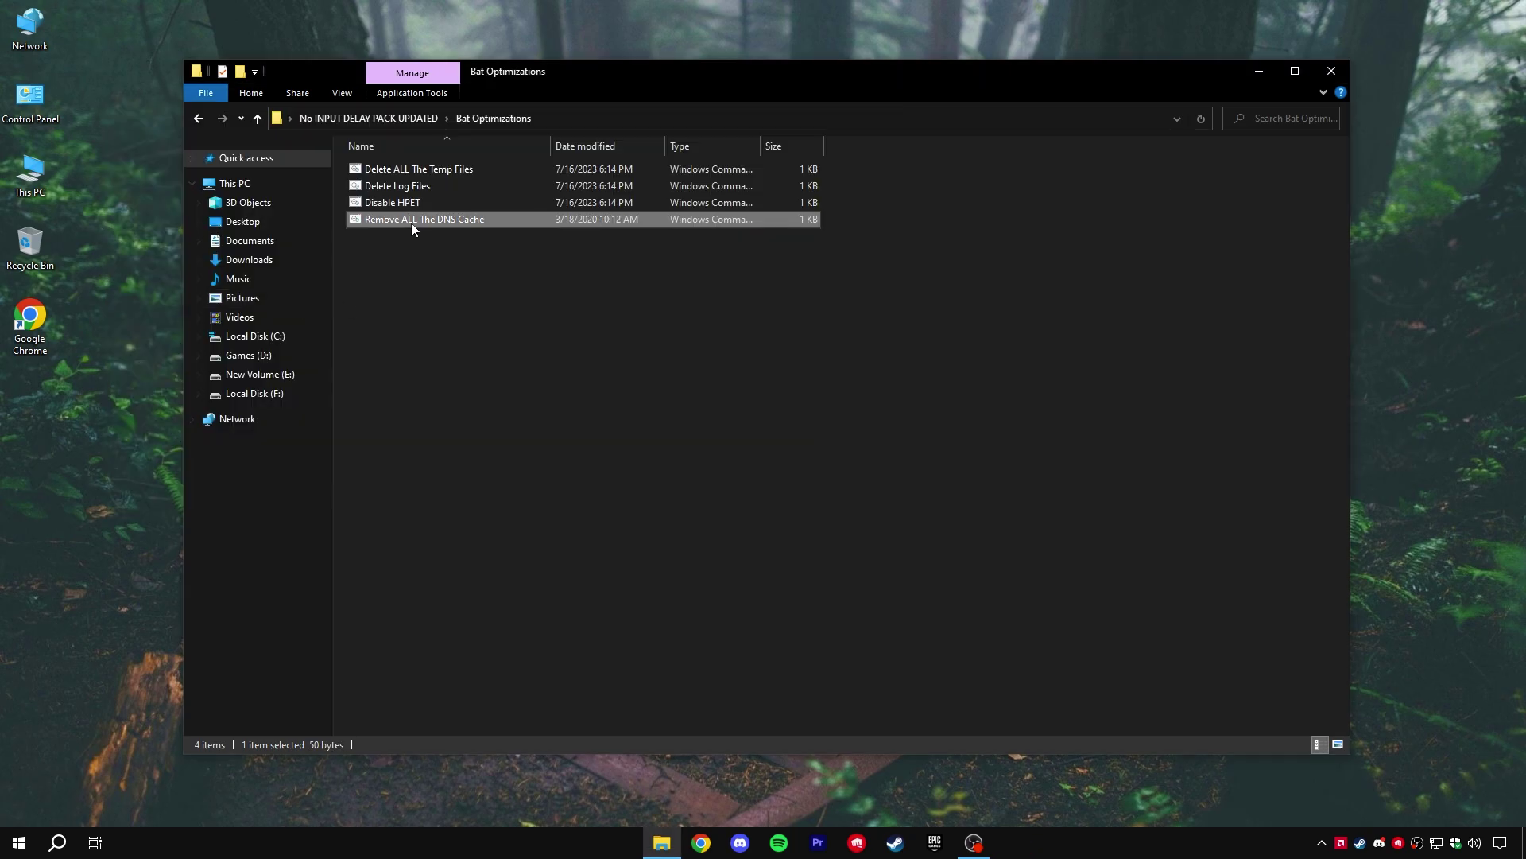
pyautogui.press('Return')
pyautogui.click(381, 117)
# - Open the Reduce Input Delay Commands text file in Notepad
pyautogui.click(407, 189)
pyautogui.doubleClick(405, 186)
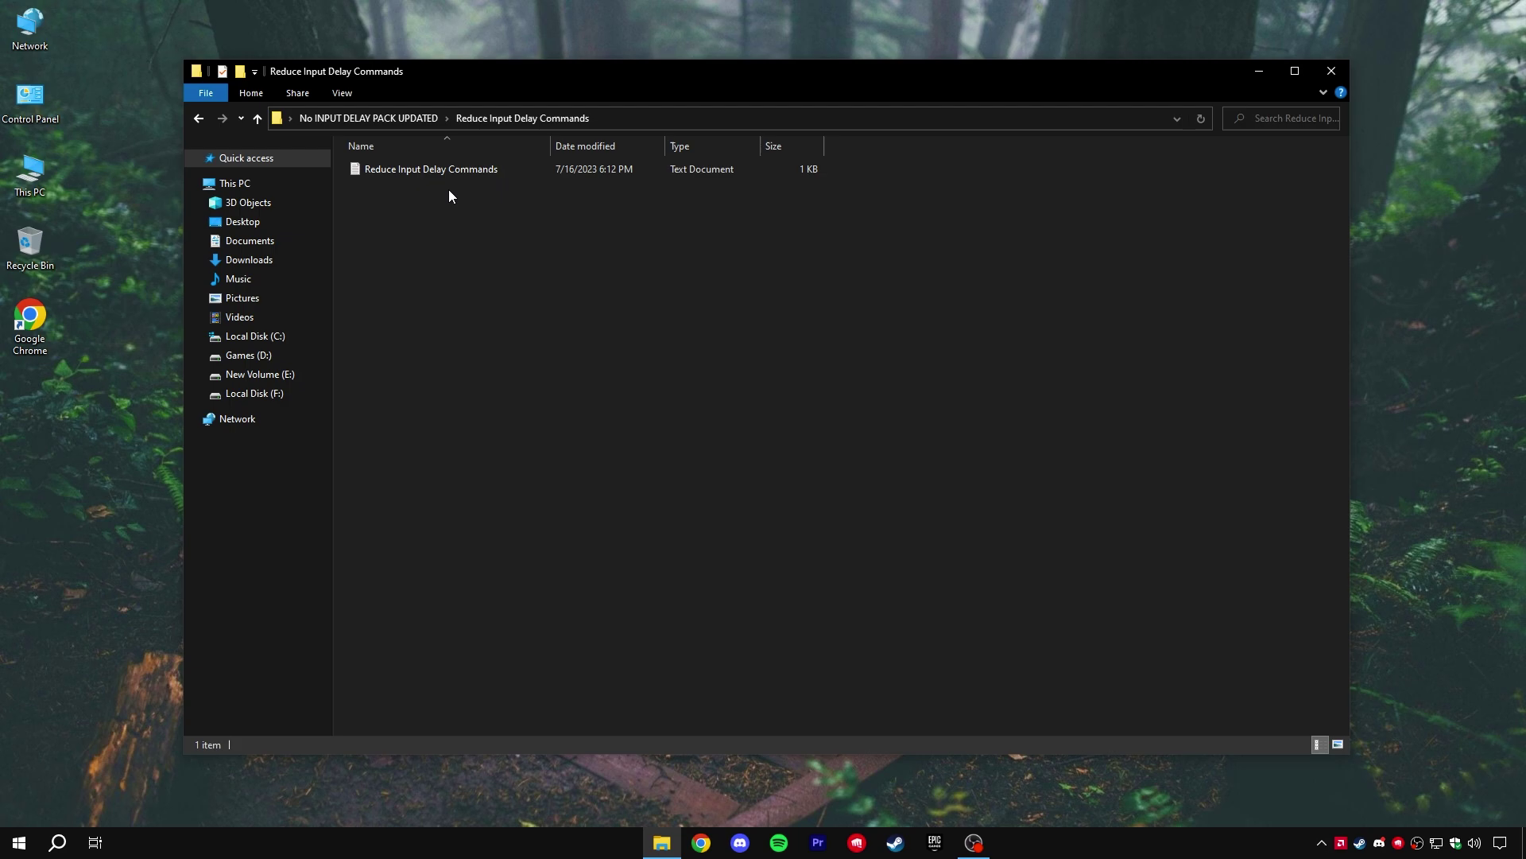
pyautogui.doubleClick(443, 168)
pyautogui.moveTo(587, 110); pyautogui.dragTo(551, 121)
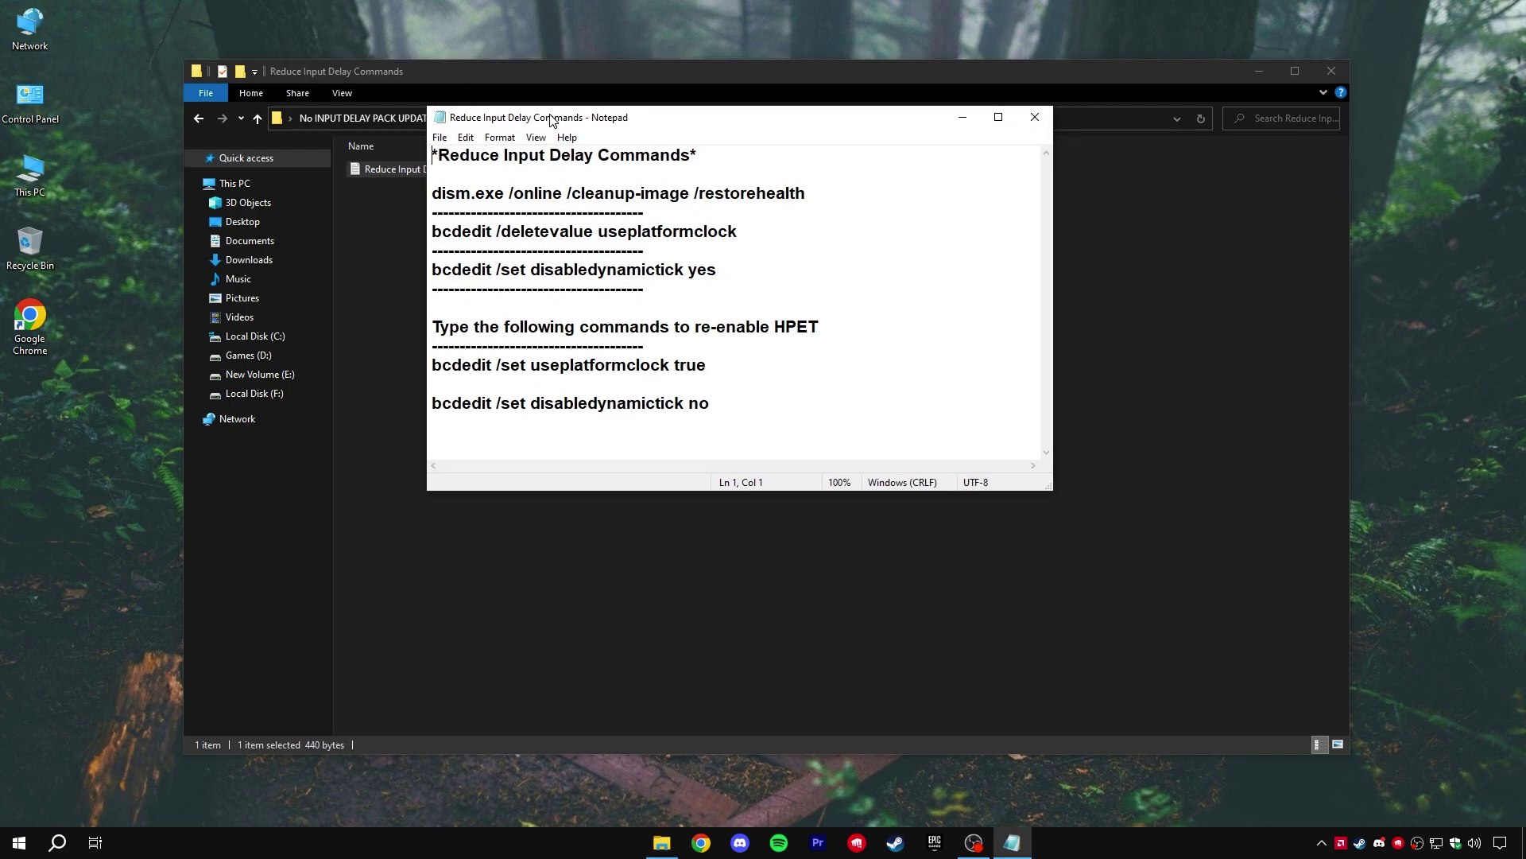
# - Launch Command Prompt as administrator and move it below the Notepad notes
pyautogui.click(22, 841)
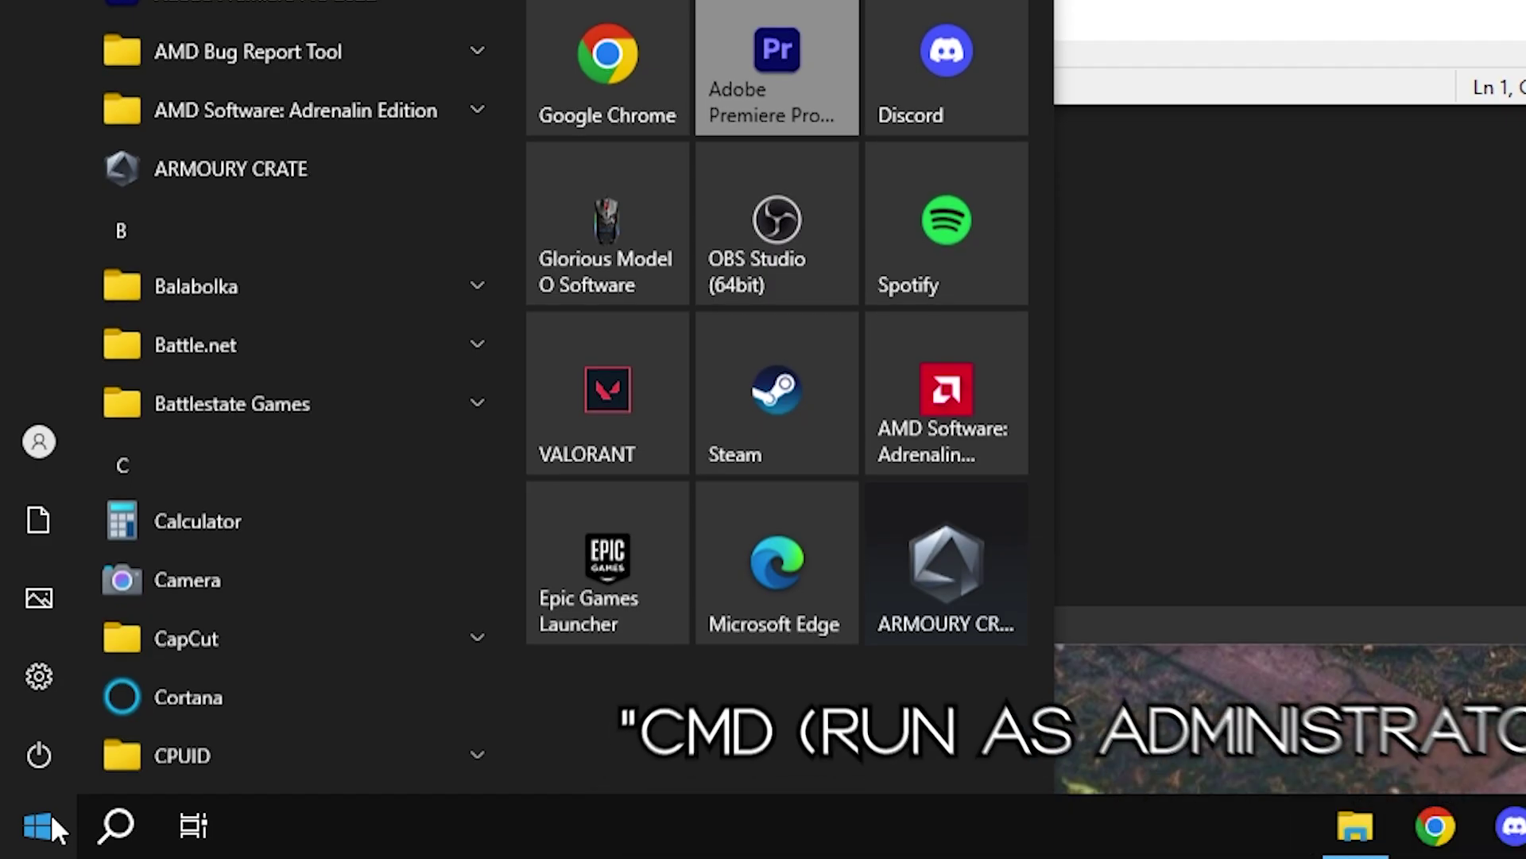
pyautogui.write('CMD')
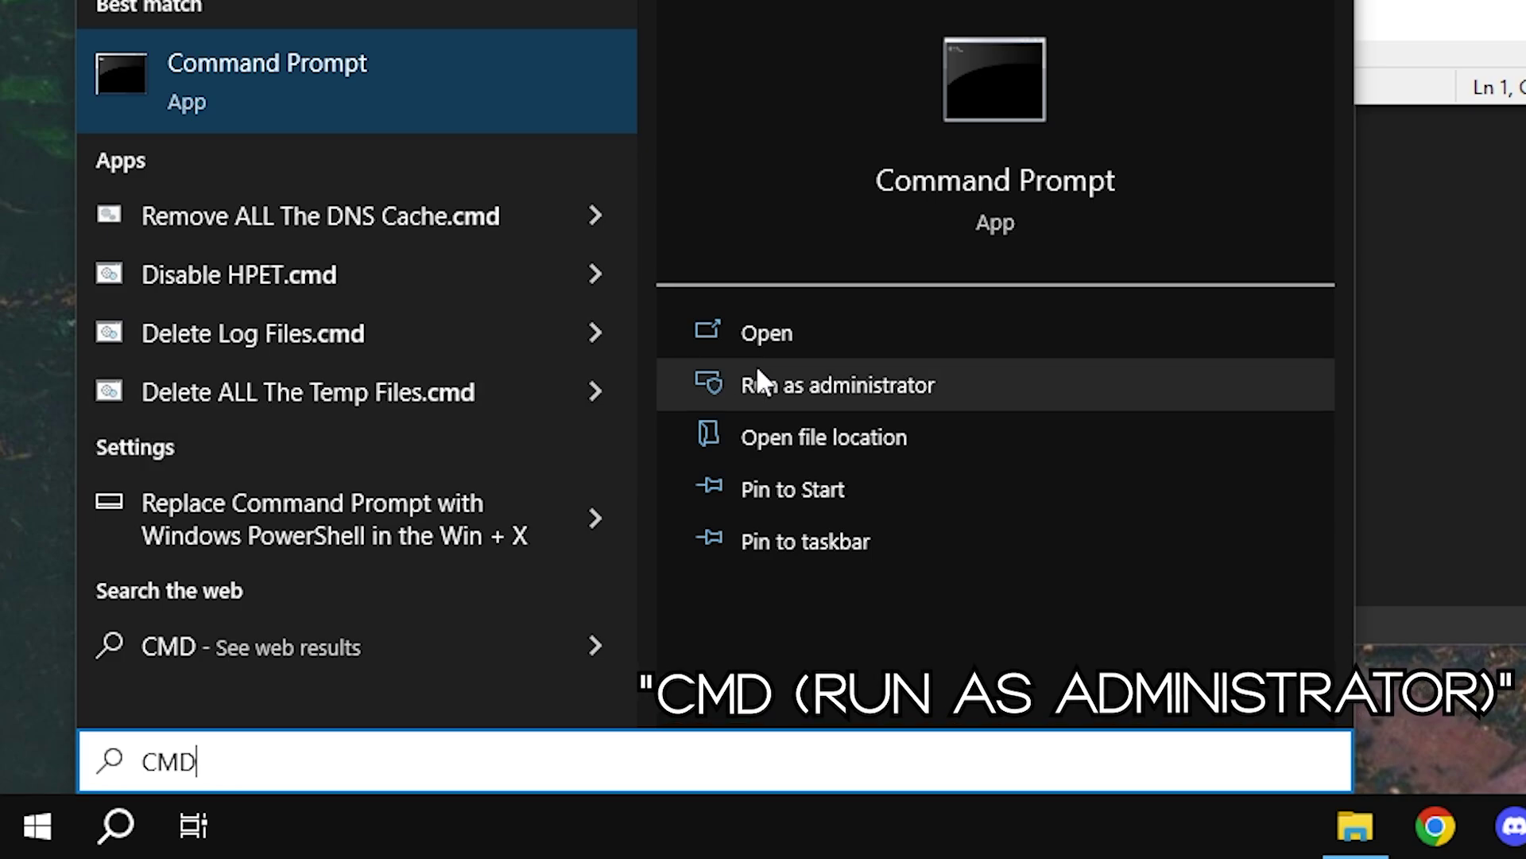
pyautogui.click(756, 382)
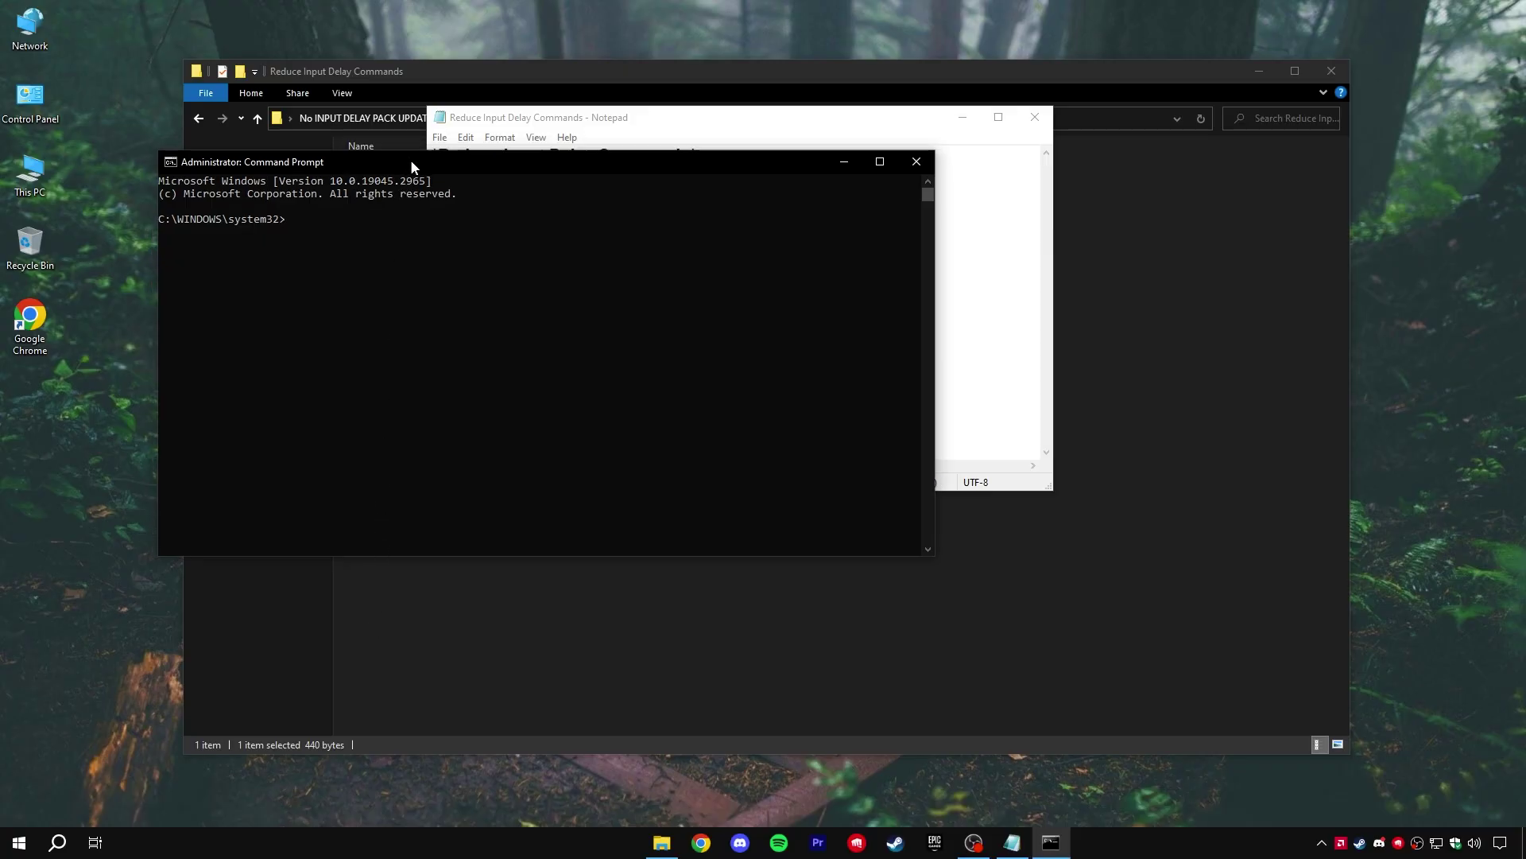
pyautogui.moveTo(411, 159); pyautogui.dragTo(645, 321)
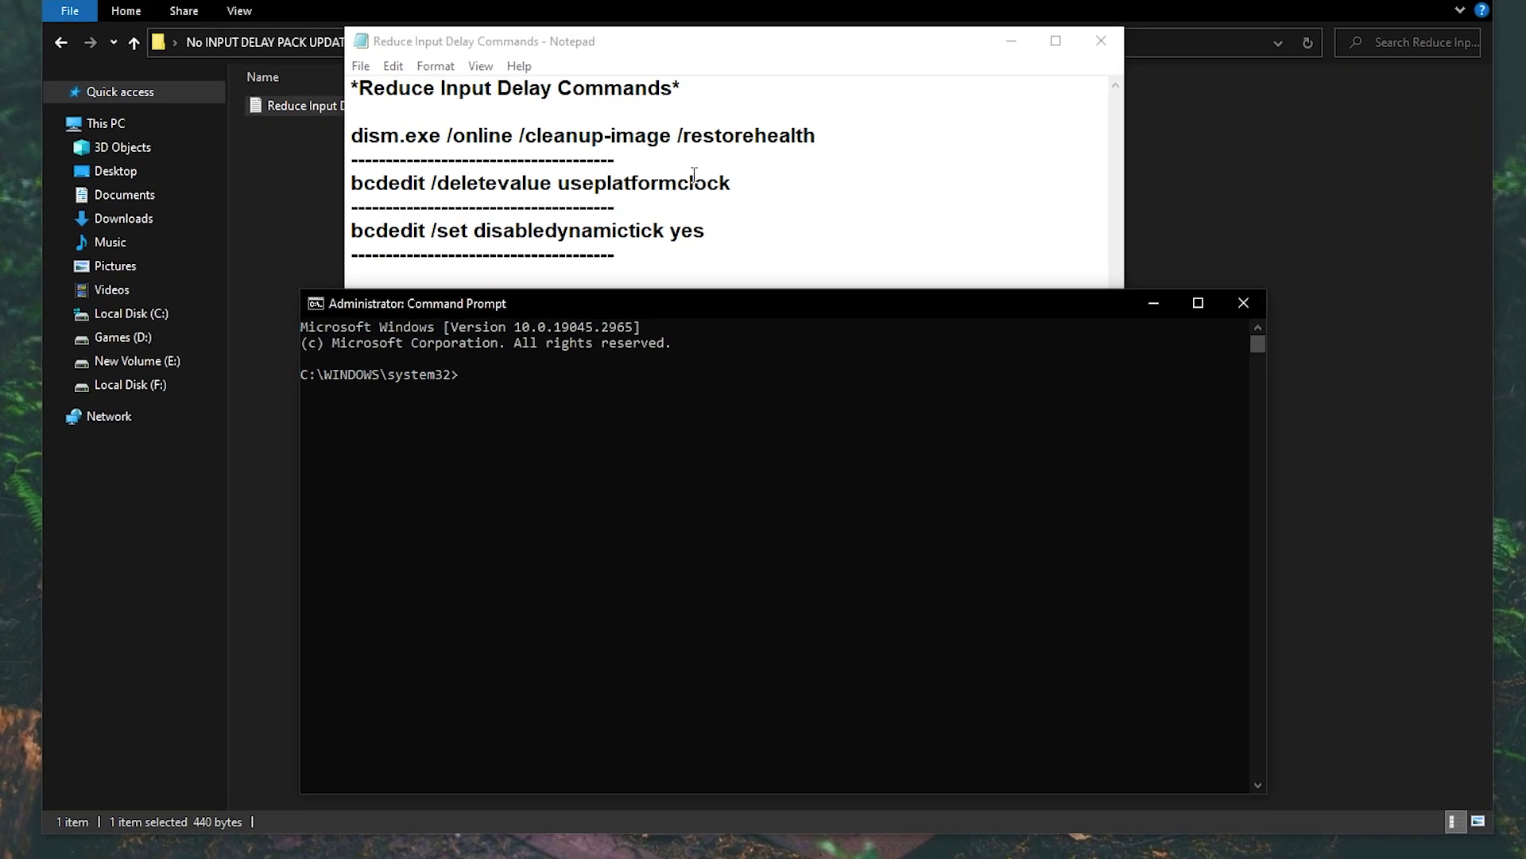
# - Copy the dism.exe restorehealth command from the notes and run it in the console
pyautogui.click(847, 172)
pyautogui.moveTo(850, 170); pyautogui.dragTo(402, 184)
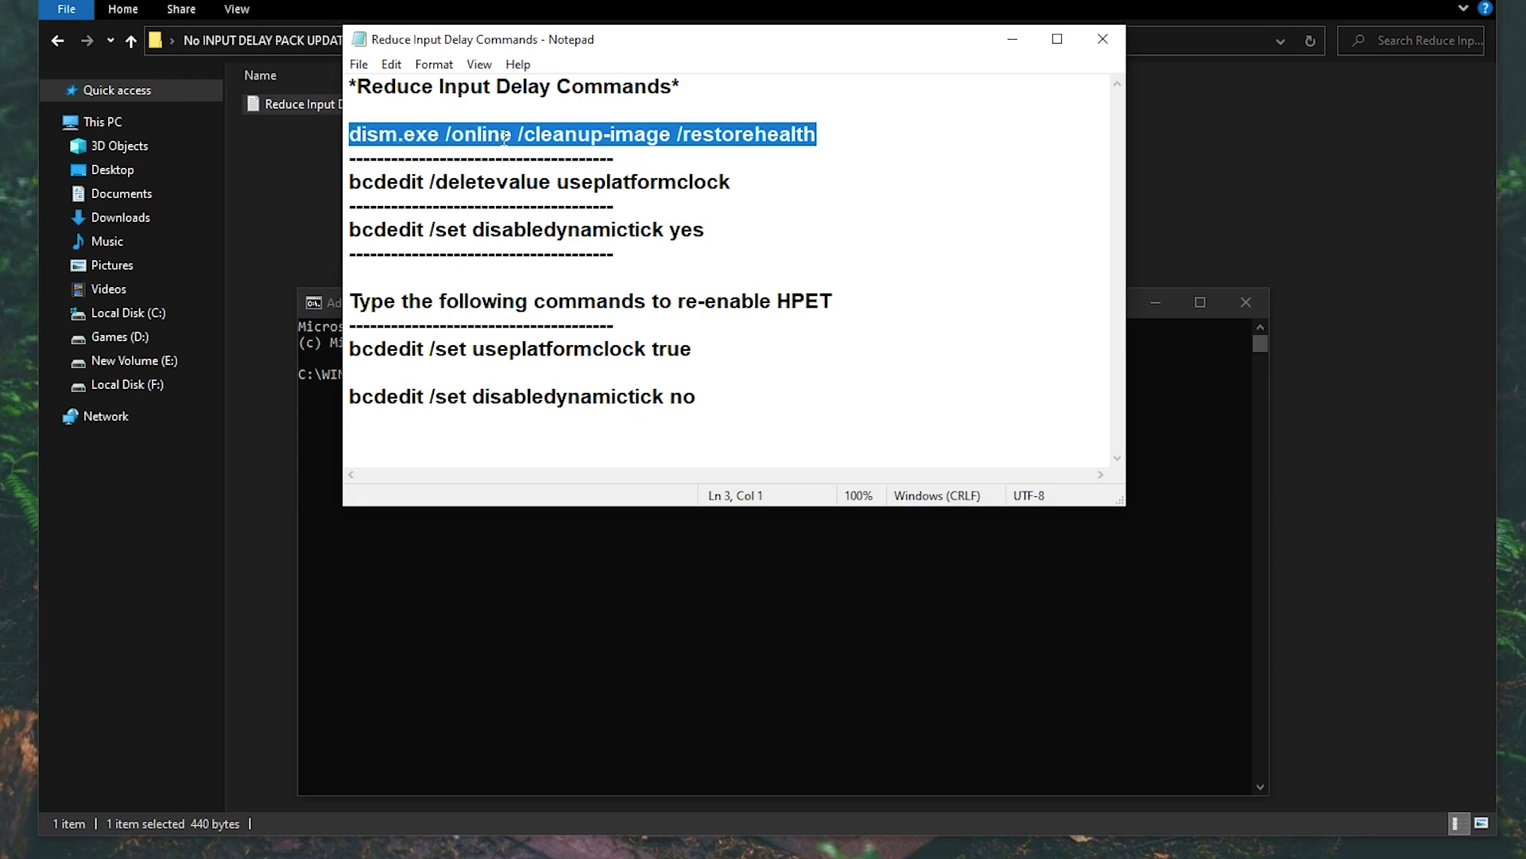
pyautogui.rightClick(507, 140)
pyautogui.click(547, 198)
pyautogui.click(425, 493)
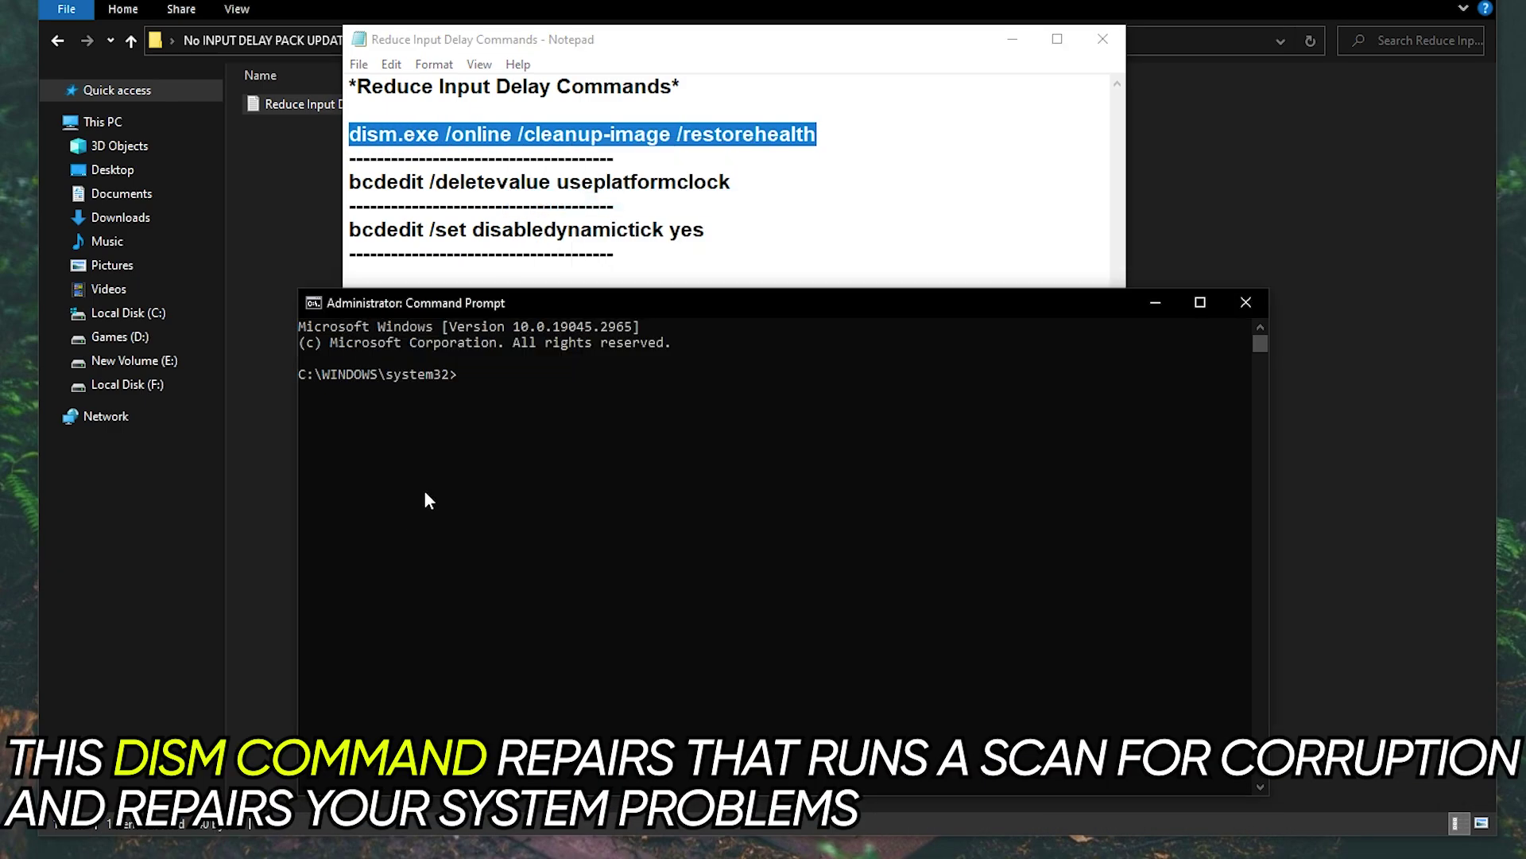
pyautogui.rightClick(474, 376)
pyautogui.moveTo(456, 375); pyautogui.dragTo(828, 378)
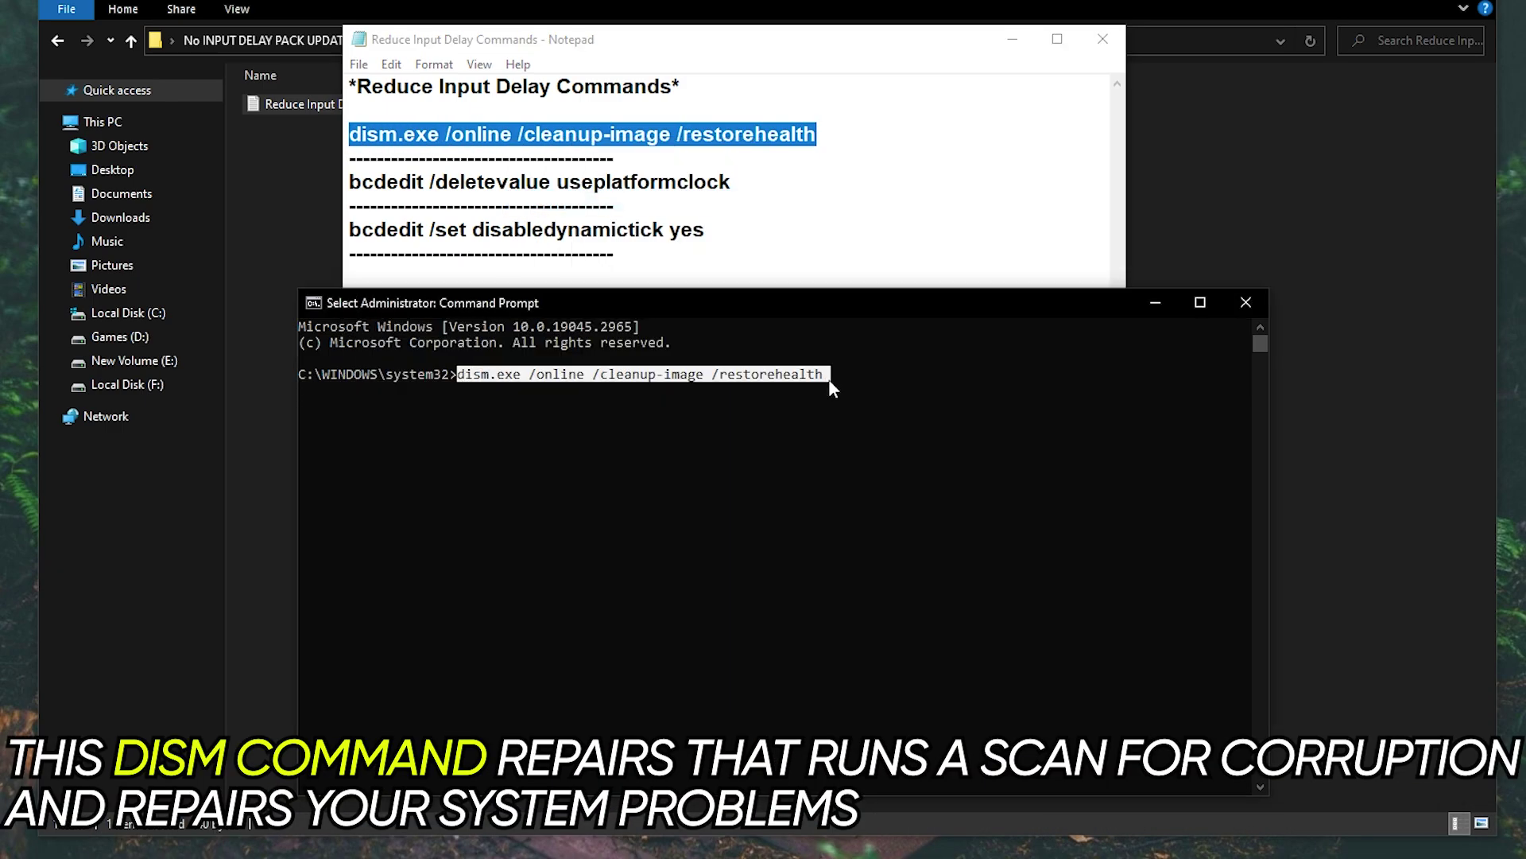
pyautogui.click(834, 377)
pyautogui.press('Return')
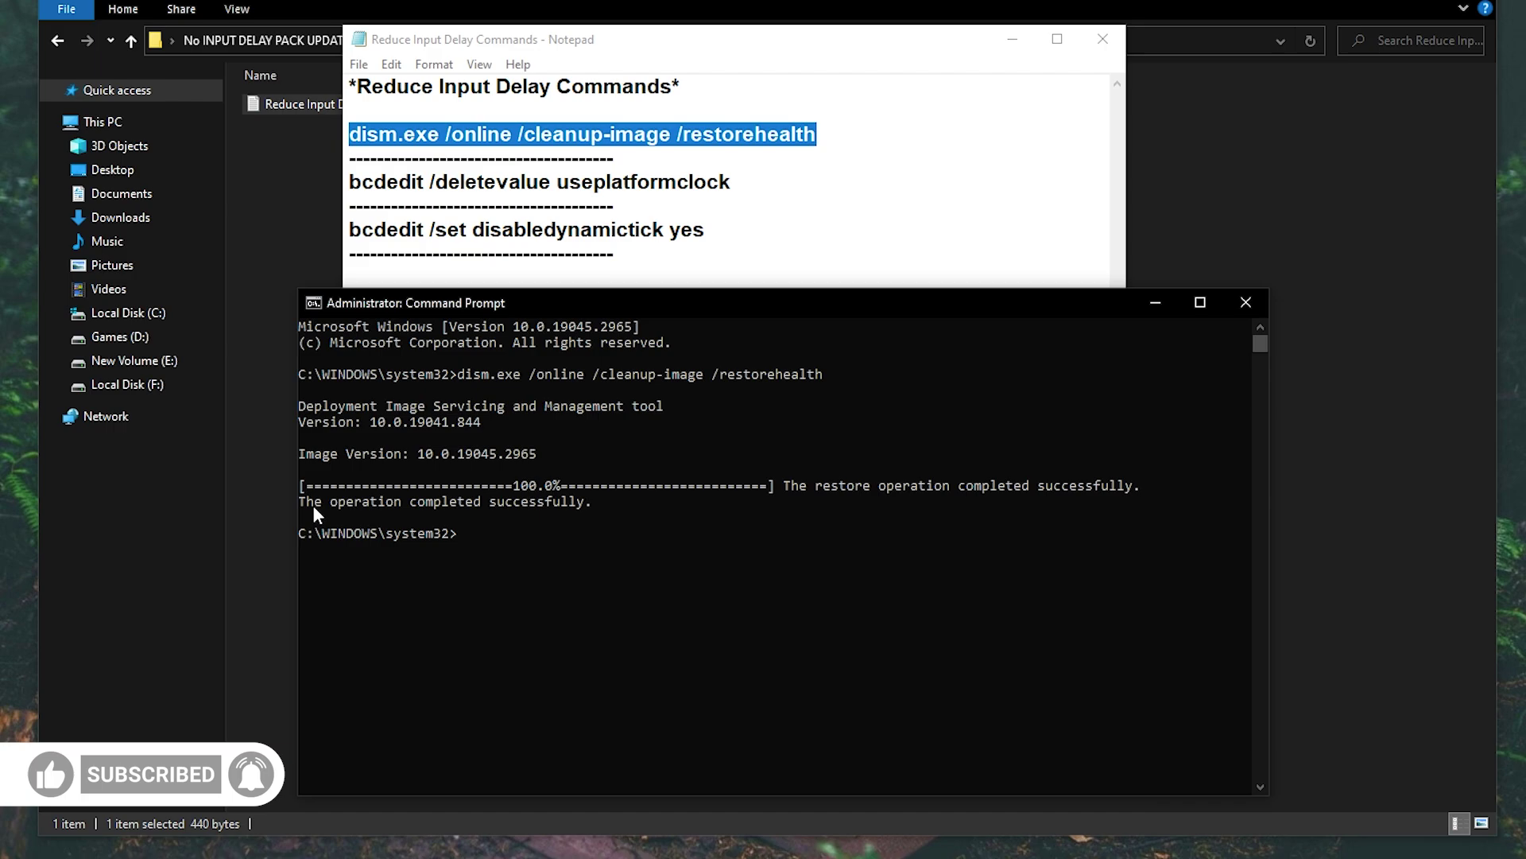
pyautogui.moveTo(447, 505); pyautogui.dragTo(610, 507)
pyautogui.click(610, 507)
# - Copy the bcdedit /deletevalue useplatformclock command into the console
pyautogui.moveTo(731, 182); pyautogui.dragTo(349, 181)
pyautogui.rightClick(471, 189)
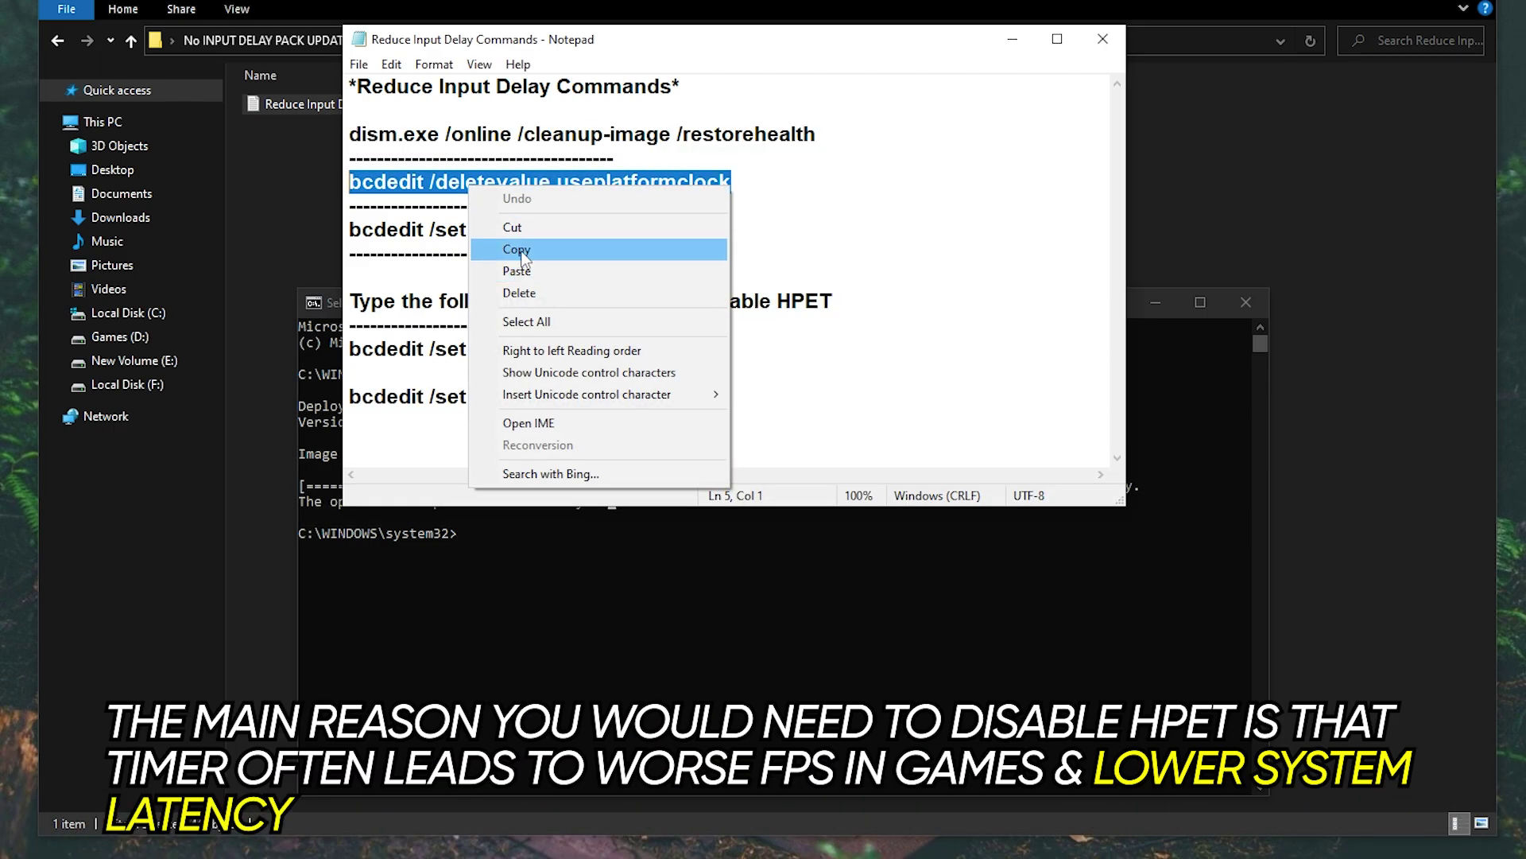
pyautogui.click(515, 249)
pyautogui.click(464, 539)
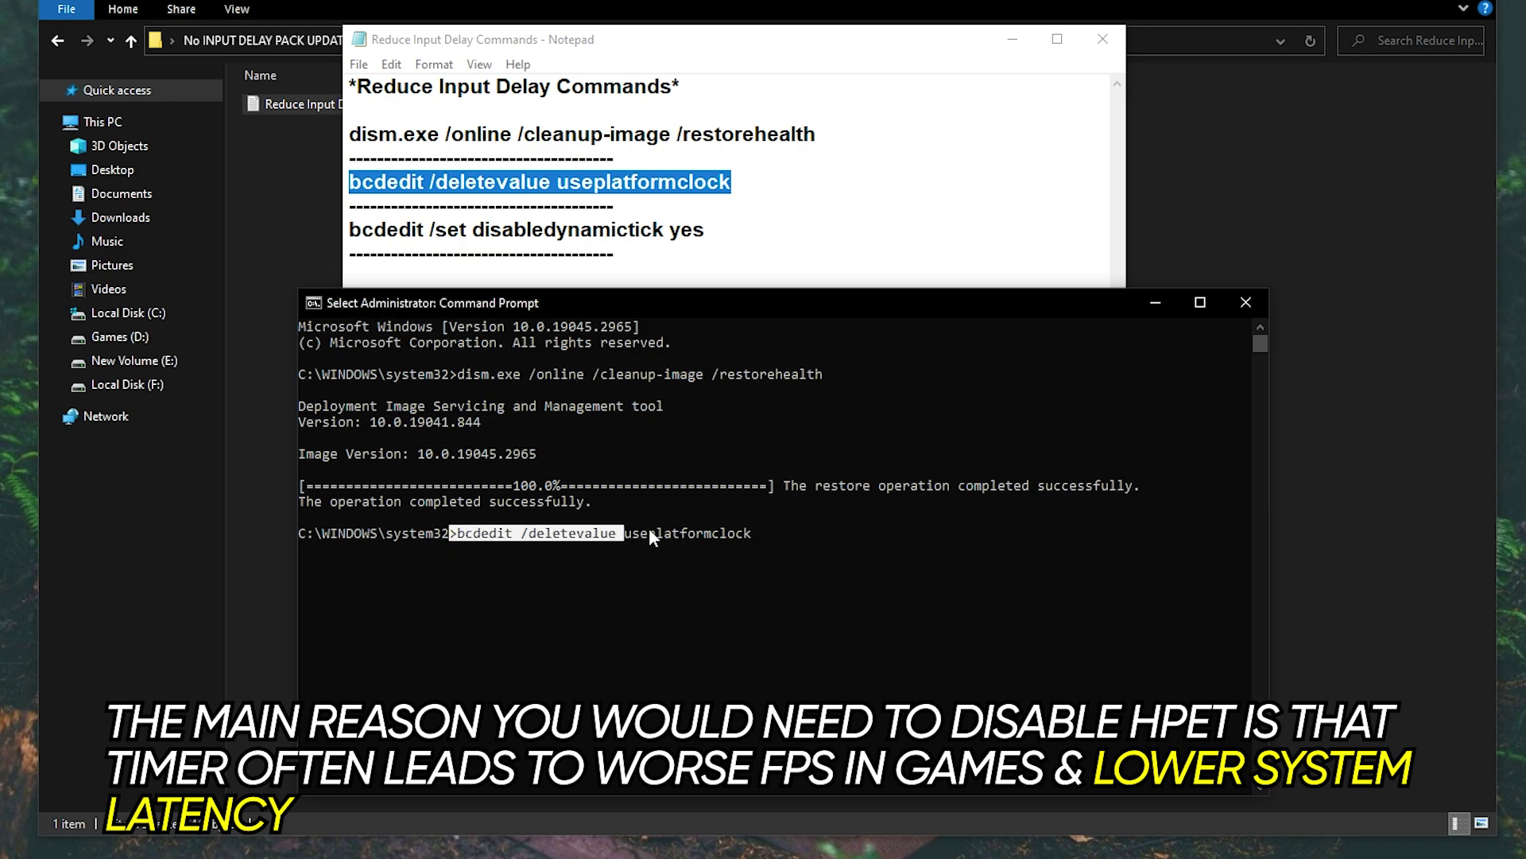
pyautogui.moveTo(648, 534); pyautogui.dragTo(756, 537)
pyautogui.click(757, 538)
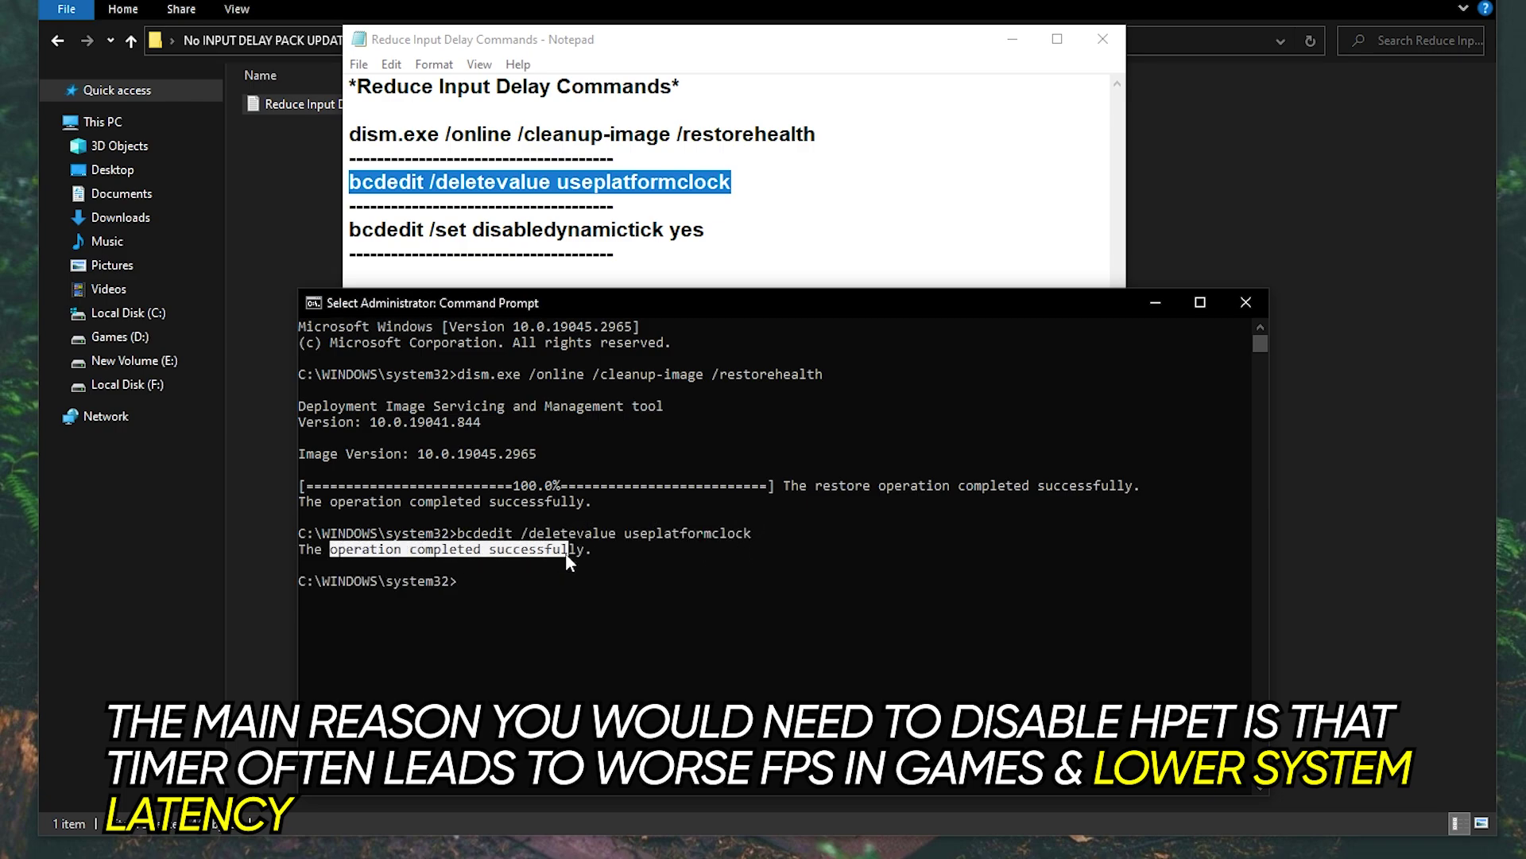
pyautogui.click(565, 553)
# - Copy the bcdedit disabledynamictick yes command into the console
pyautogui.click(596, 254)
pyautogui.moveTo(708, 230); pyautogui.dragTo(426, 230)
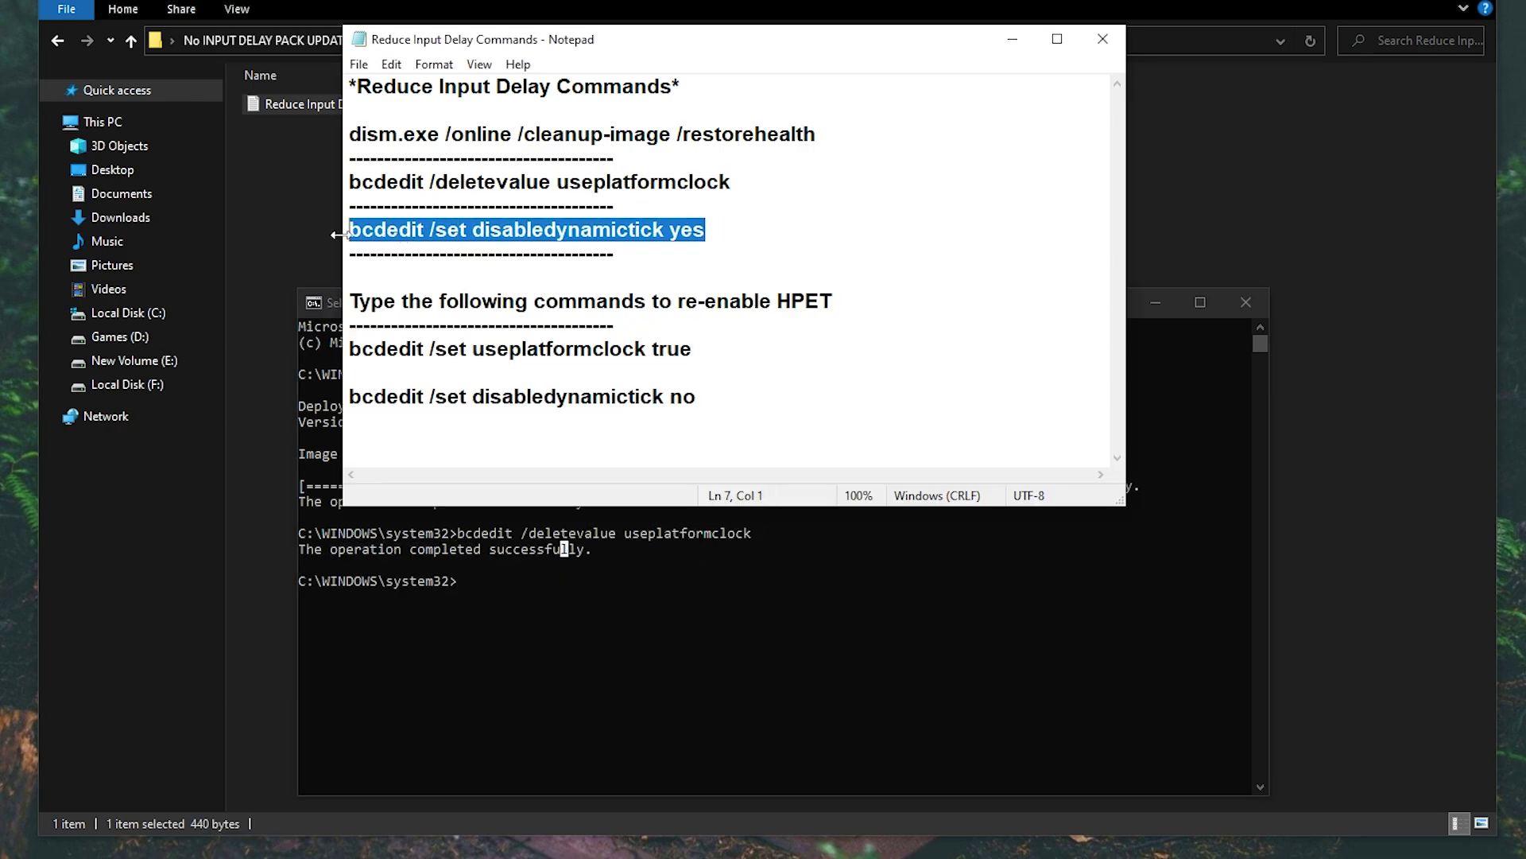
pyautogui.rightClick(455, 232)
pyautogui.click(501, 299)
pyautogui.click(467, 579)
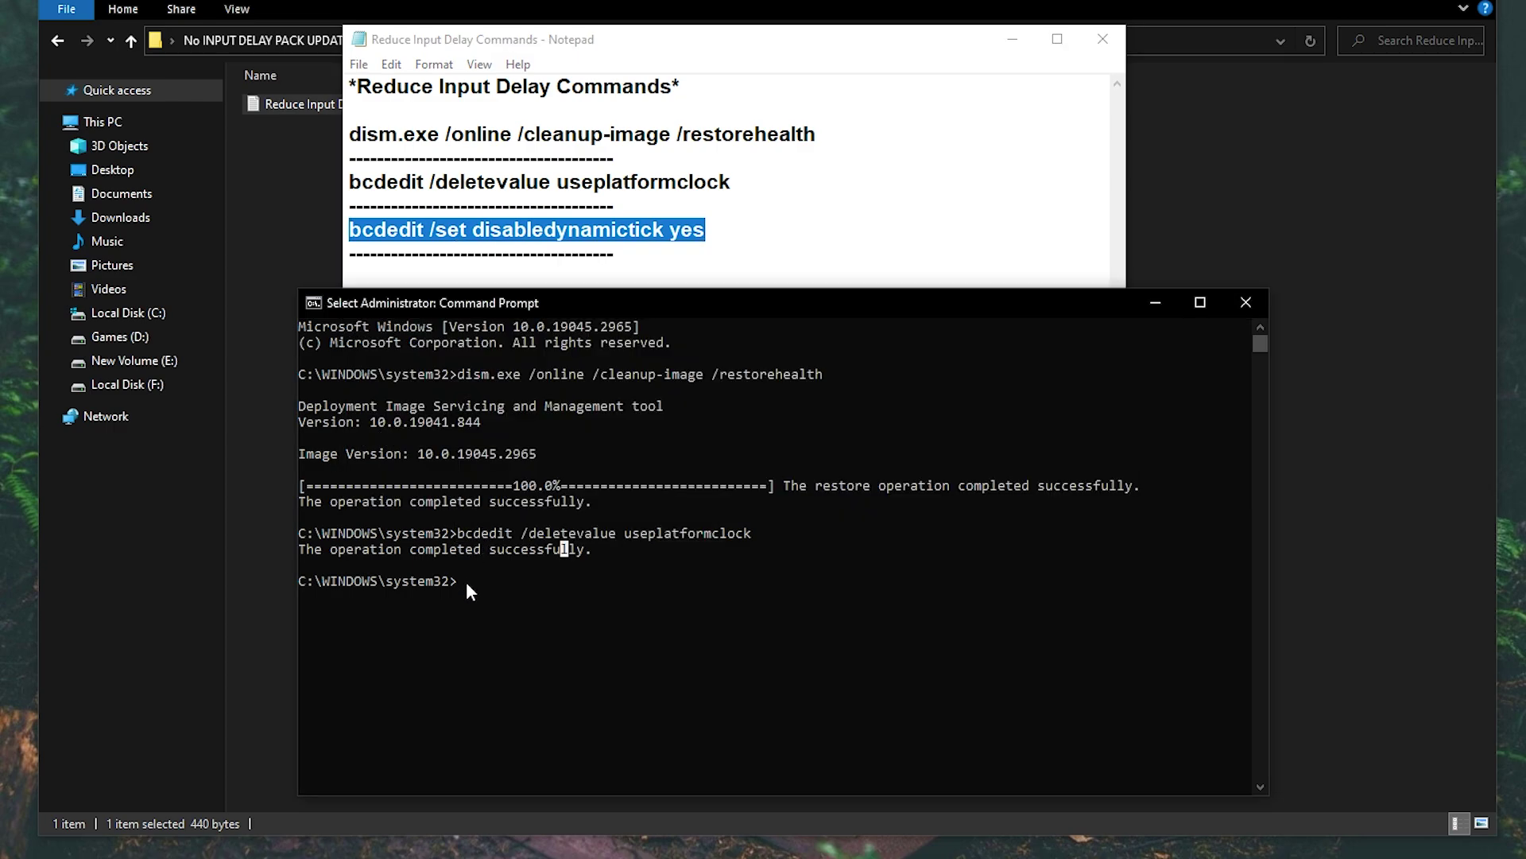
pyautogui.rightClick(466, 581)
pyautogui.moveTo(458, 583); pyautogui.dragTo(740, 584)
pyautogui.click(741, 584)
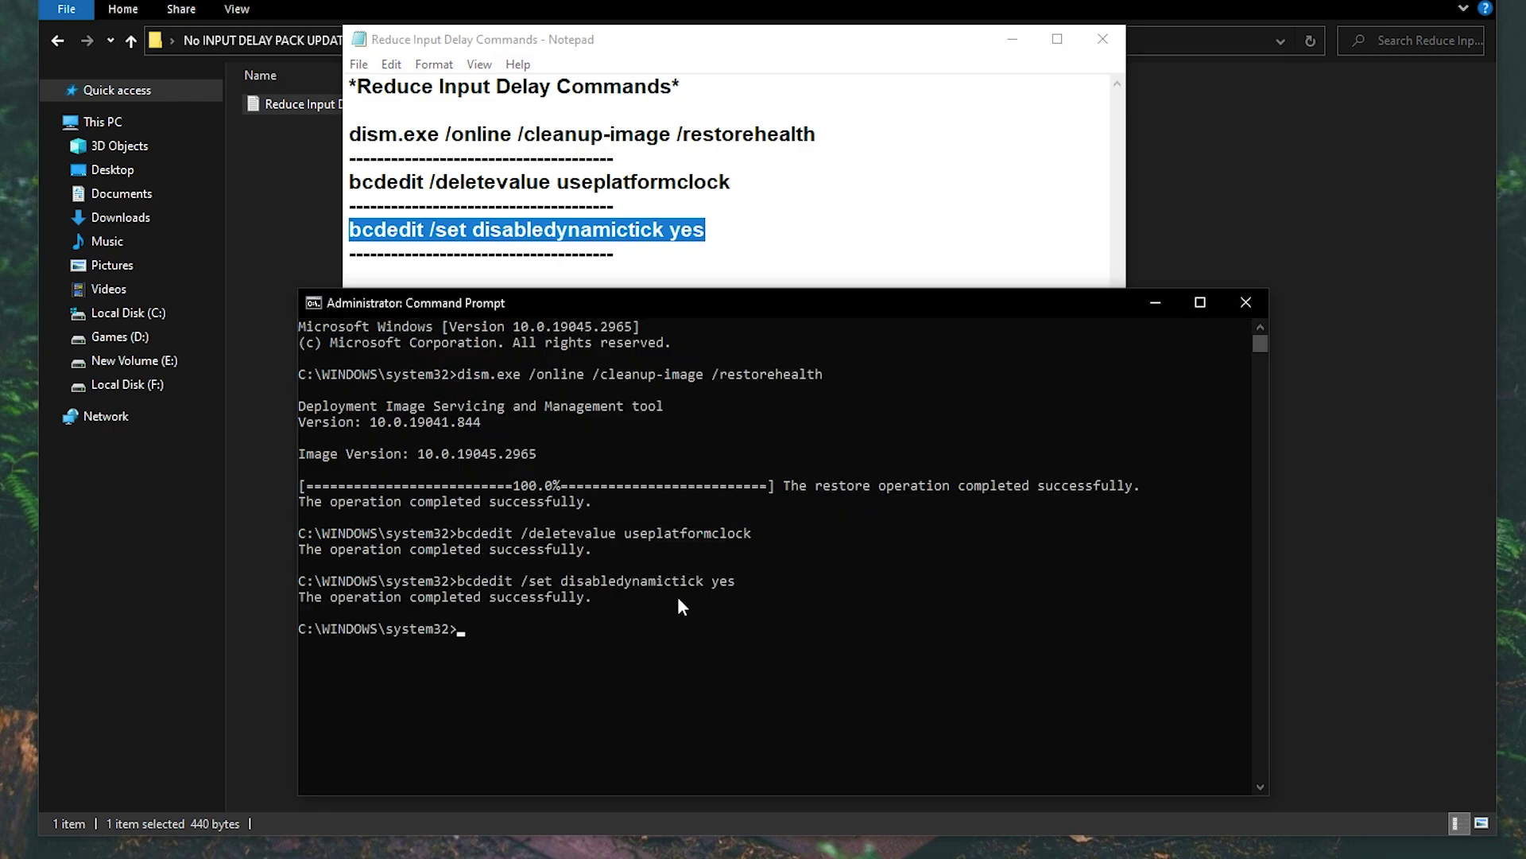
pyautogui.moveTo(302, 597); pyautogui.dragTo(532, 597)
pyautogui.click(580, 597)
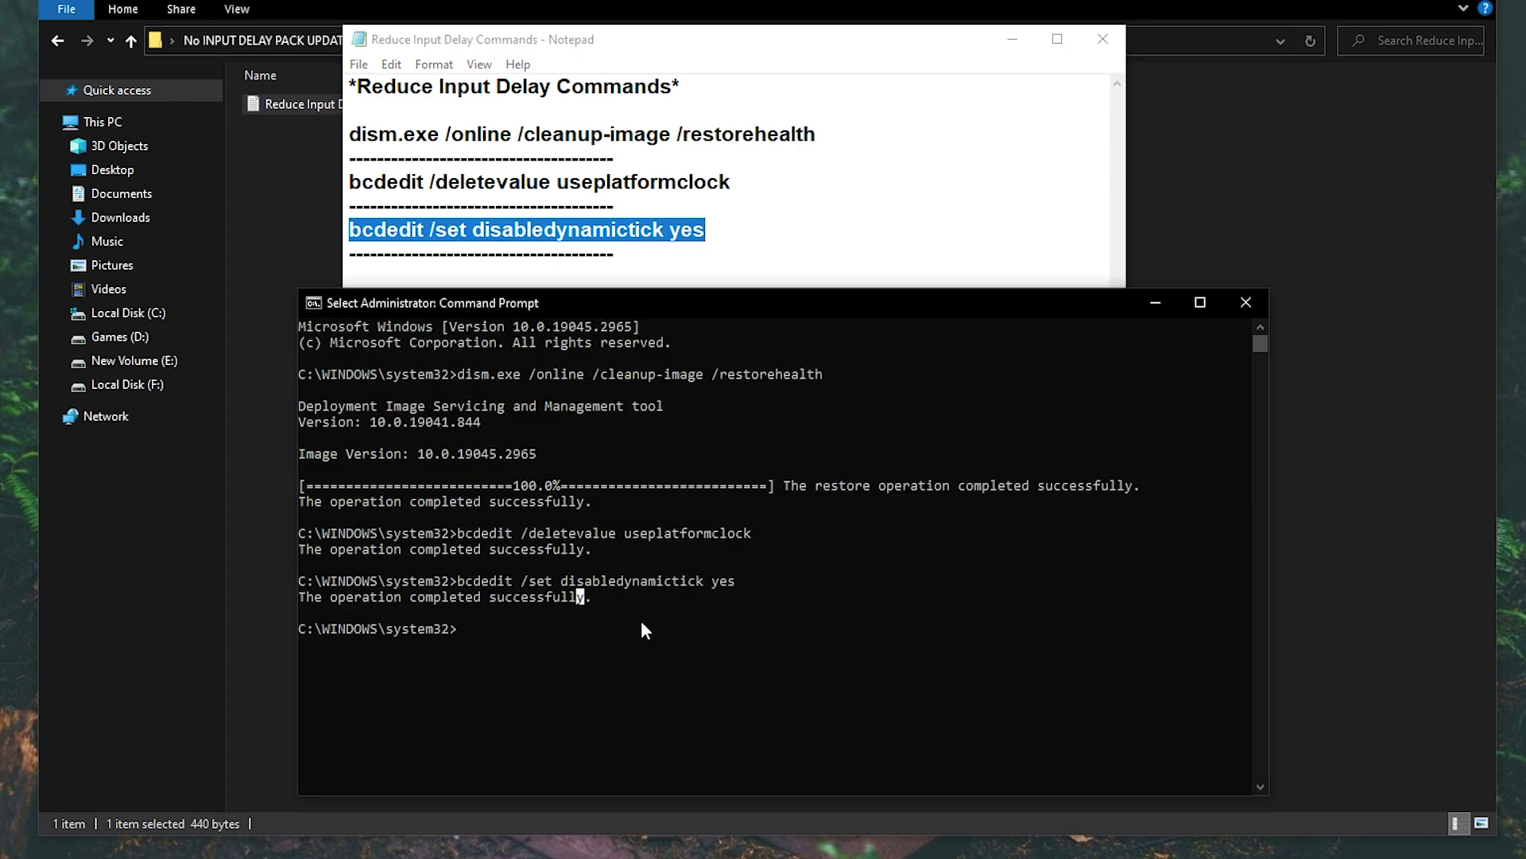
# - Close the administrator console, leaving the HPET re-enable notes open in Notepad
pyautogui.click(1245, 302)
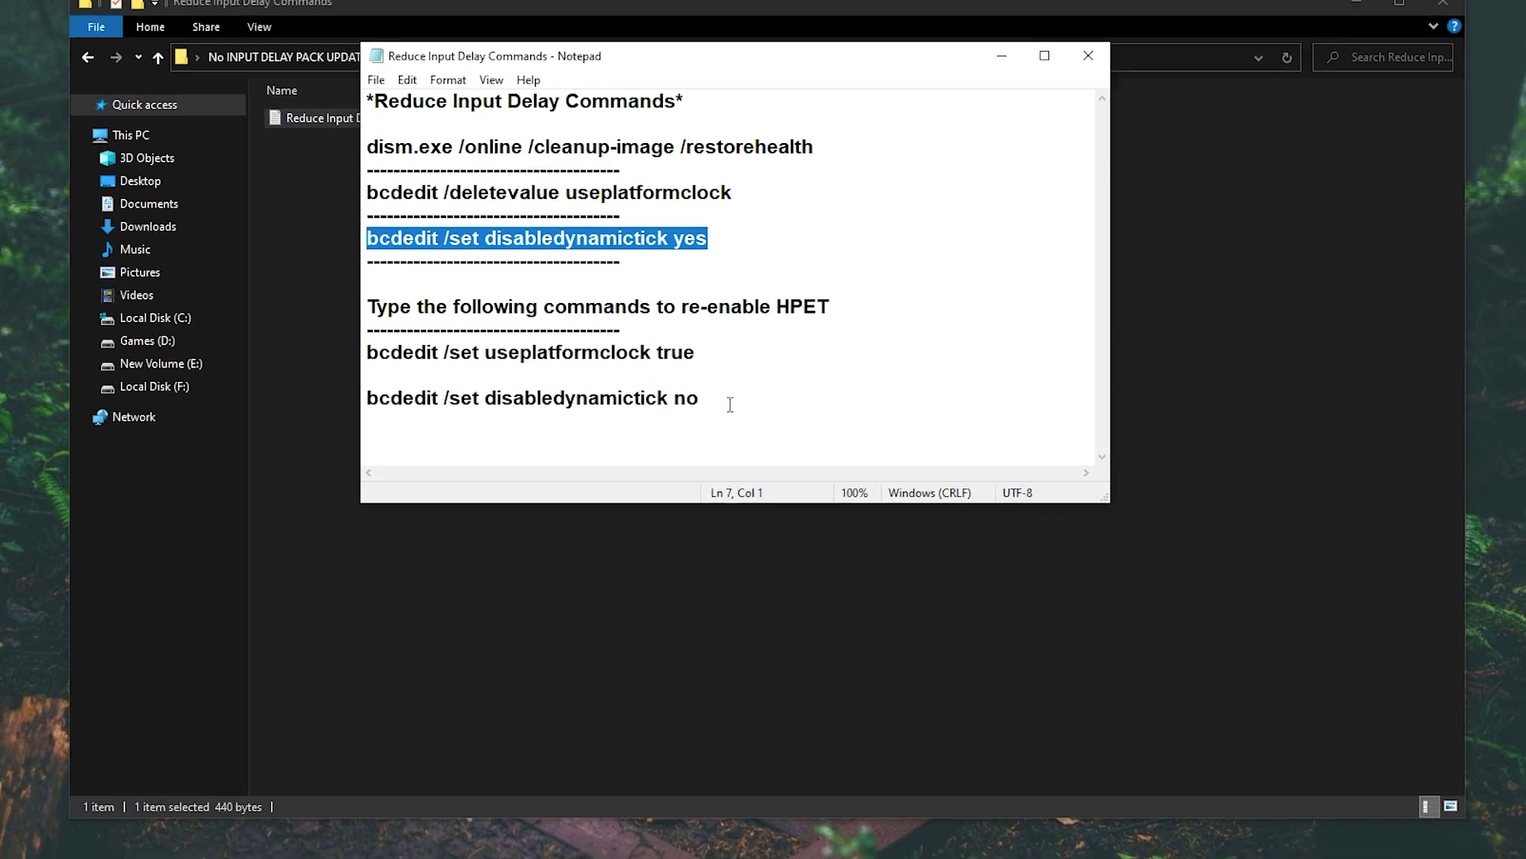
pyautogui.moveTo(716, 403); pyautogui.dragTo(408, 318)
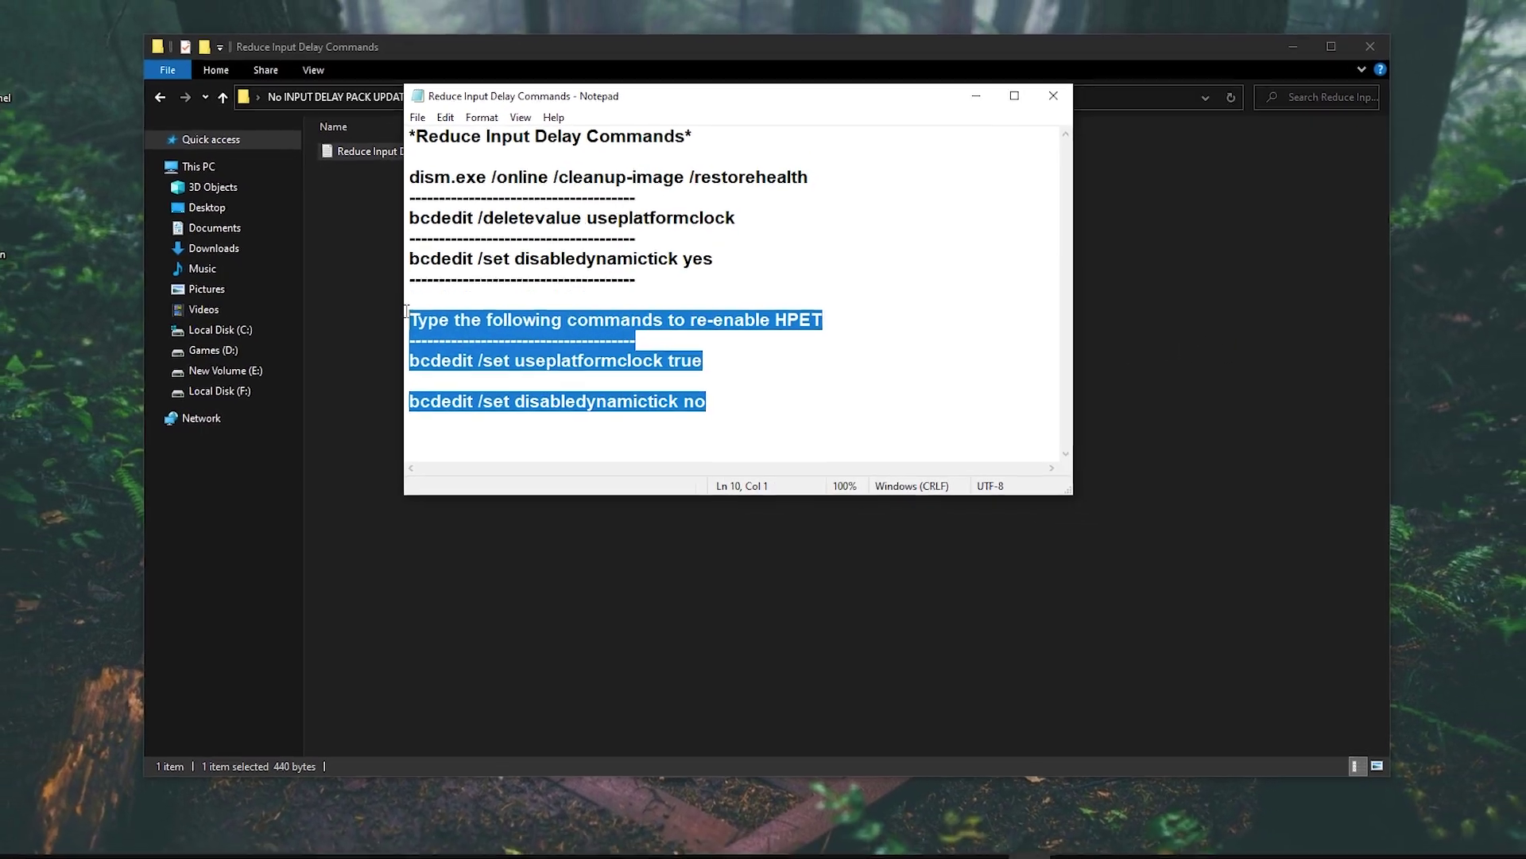
pyautogui.click(450, 319)
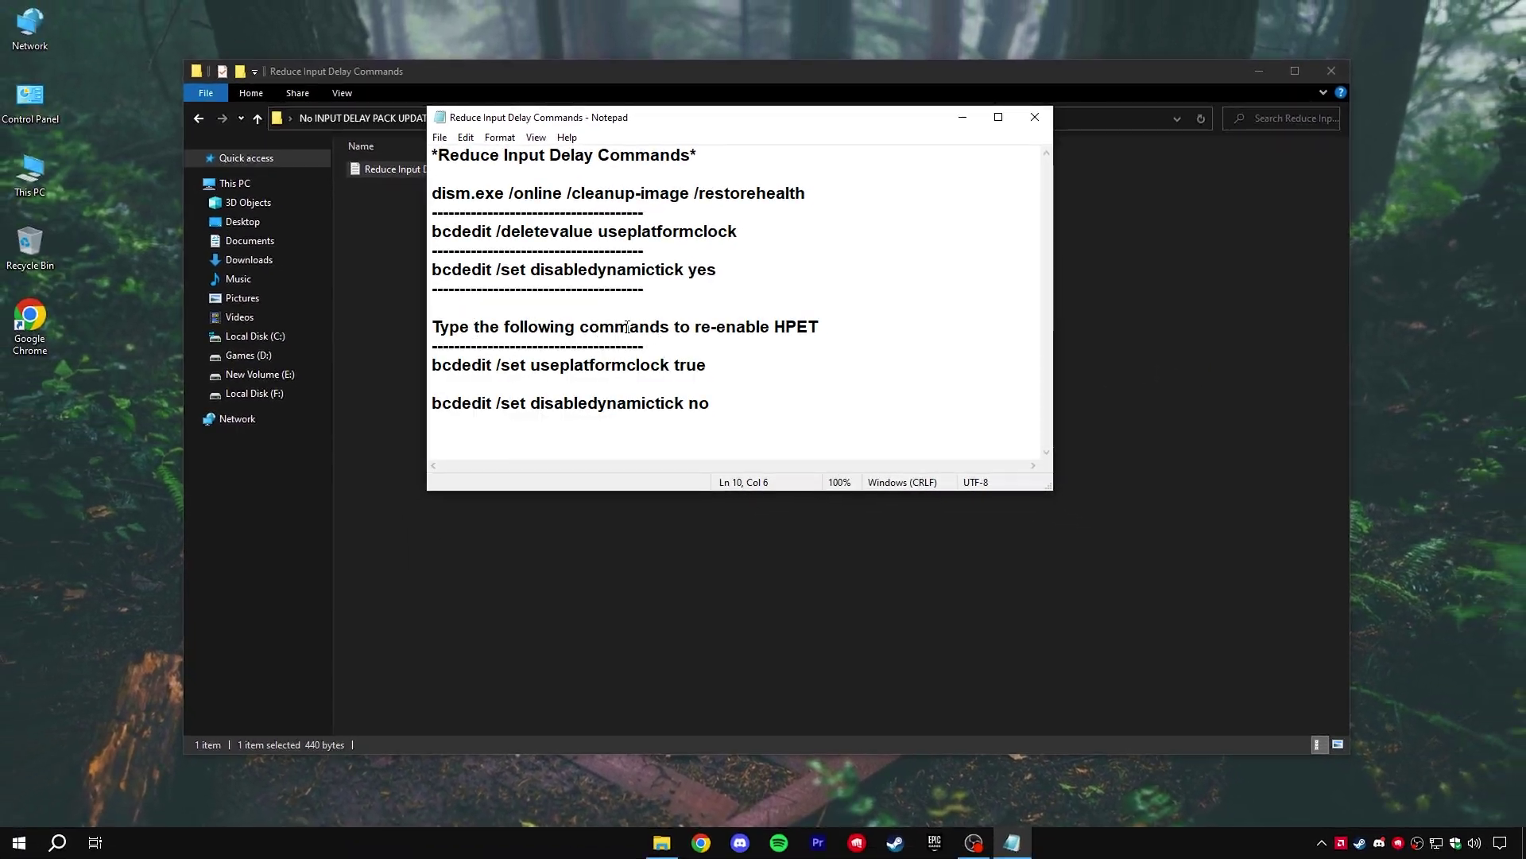
# - Open the pack's TimerResolution folder and launch TimerResolution.exe
pyautogui.click(1035, 120)
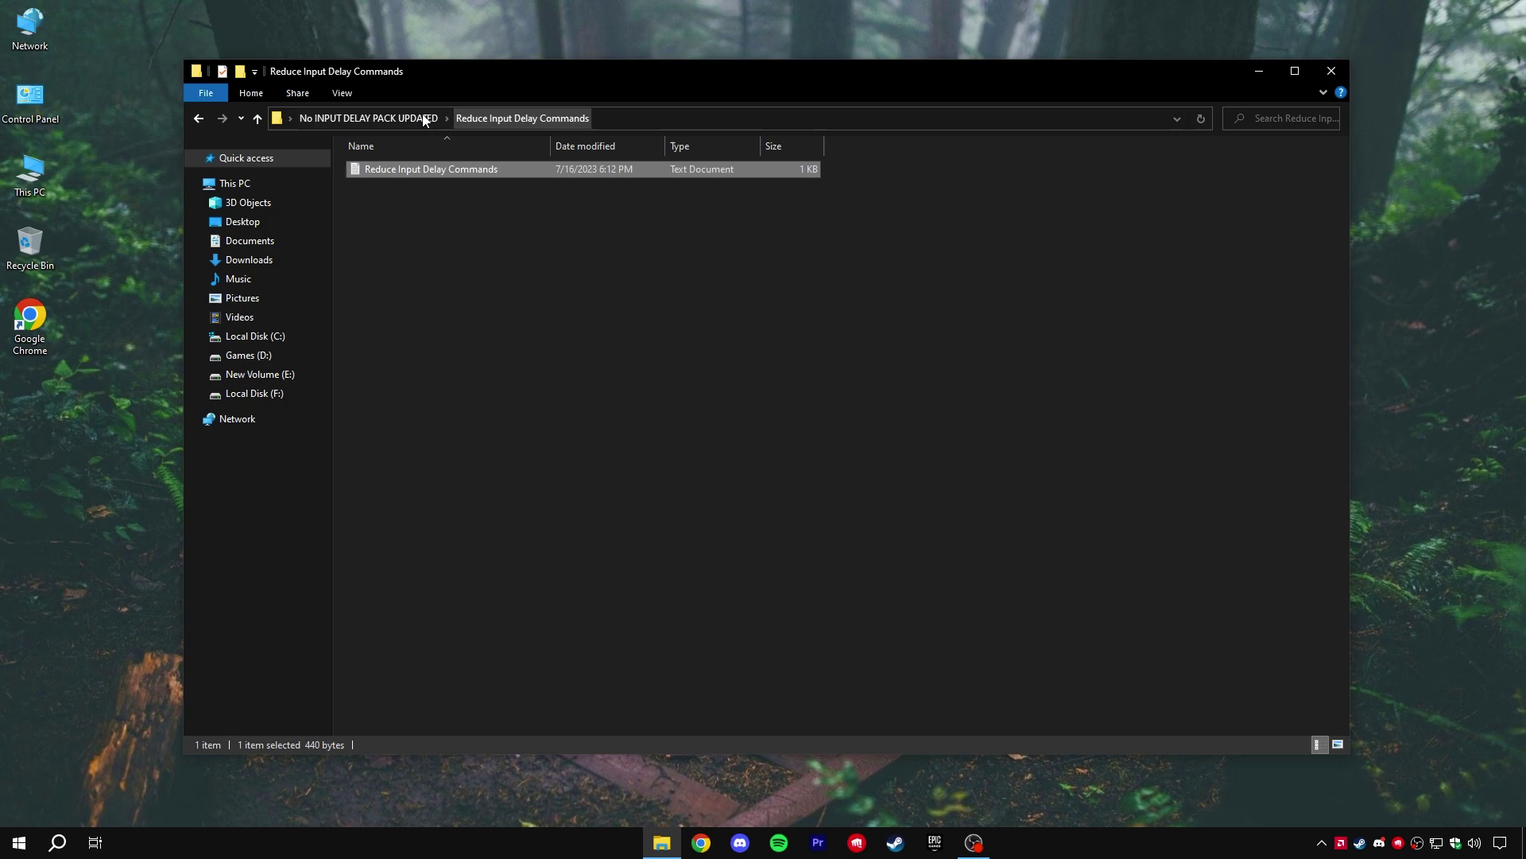
pyautogui.click(364, 118)
pyautogui.doubleClick(406, 203)
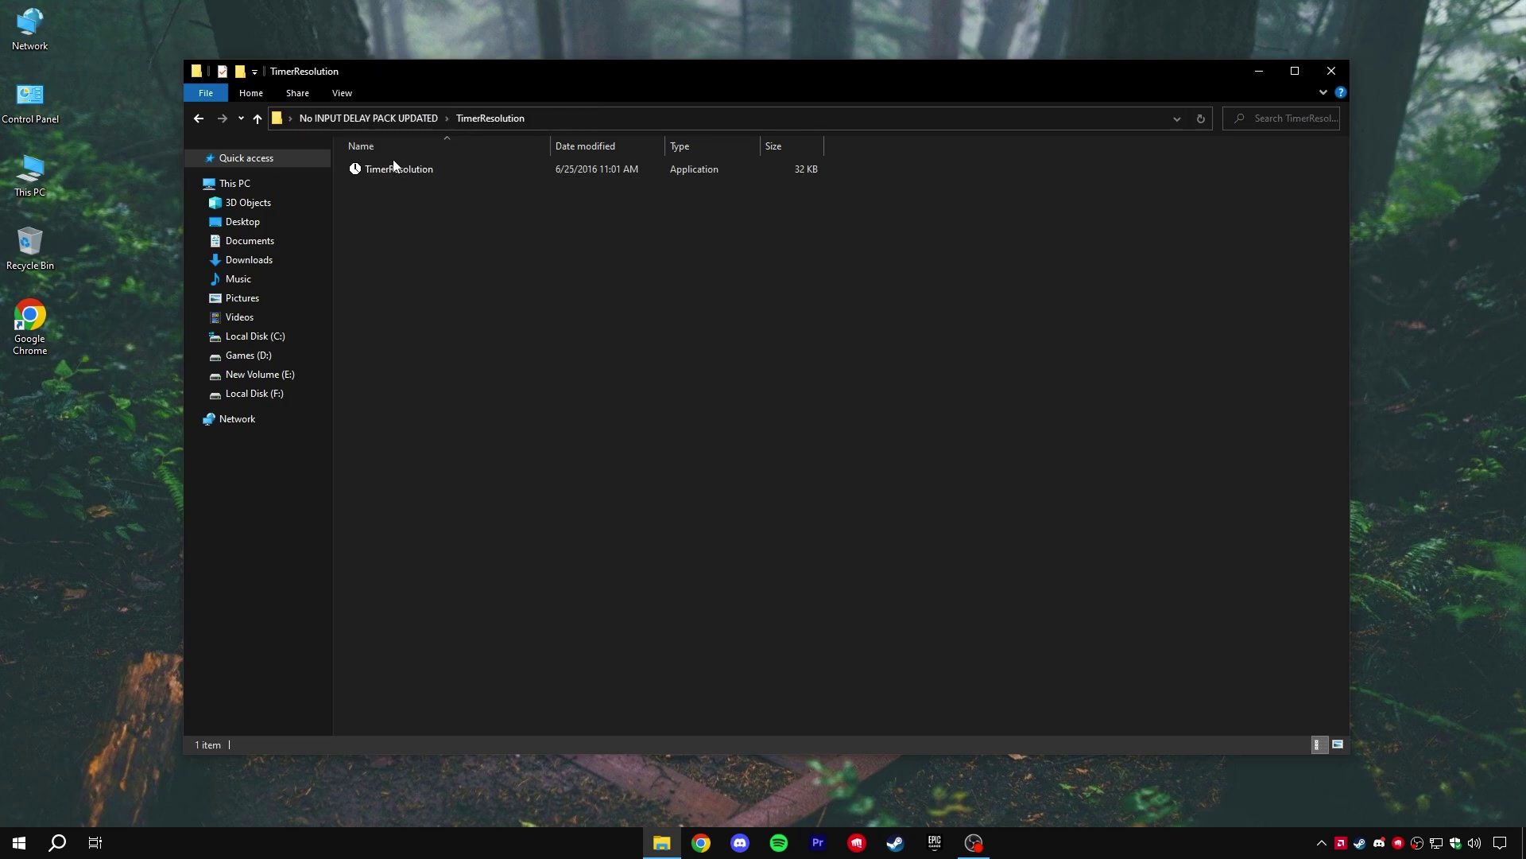
pyautogui.rightClick(394, 166)
pyautogui.click(412, 178)
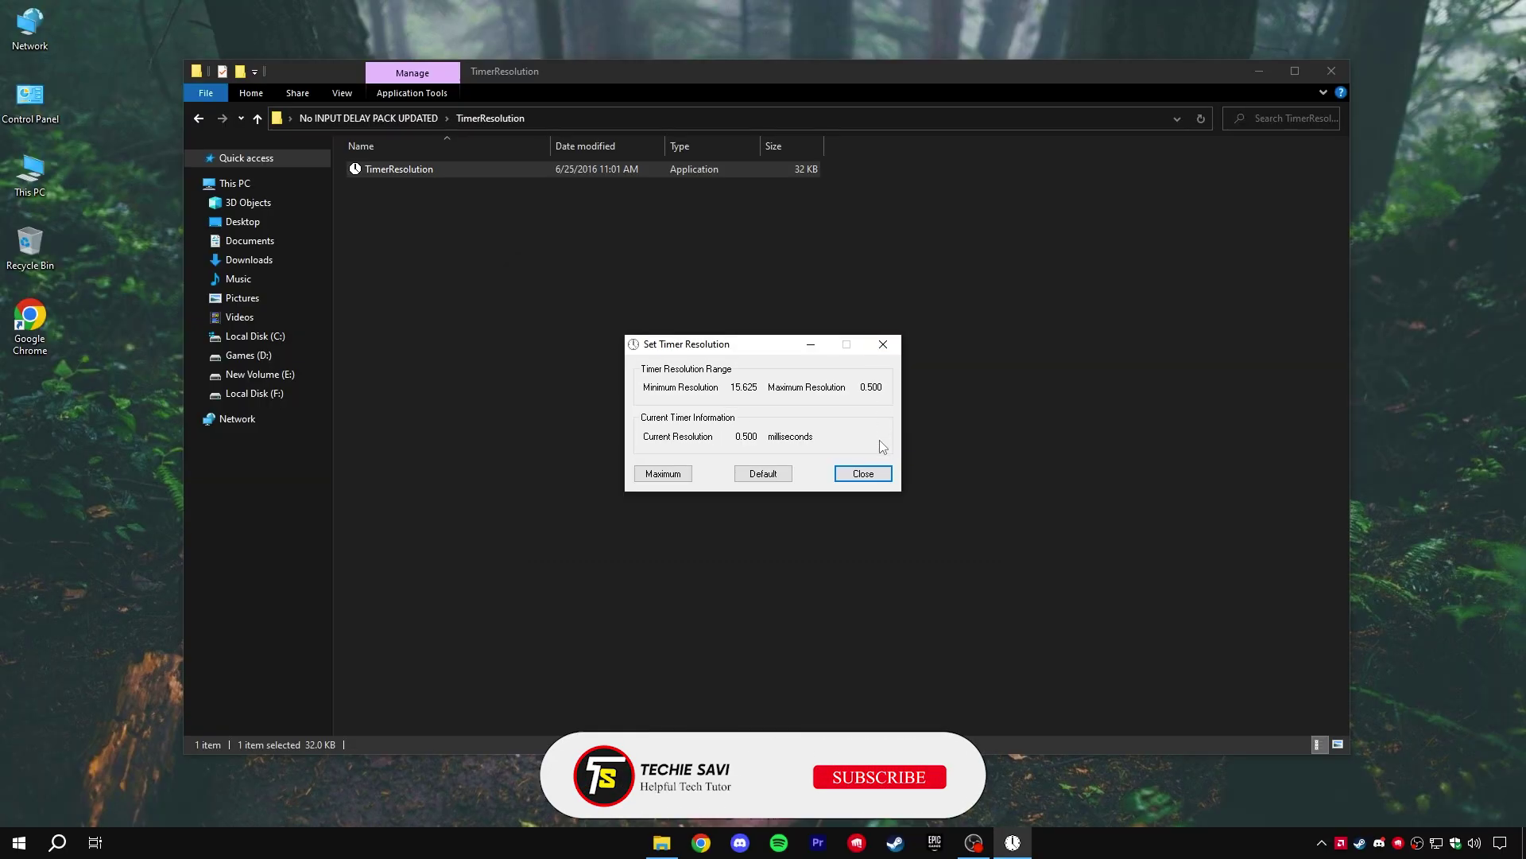
# - Close Timer Resolution at 0.500 ms and return to the pack's three folders
pyautogui.click(863, 474)
pyautogui.click(394, 118)
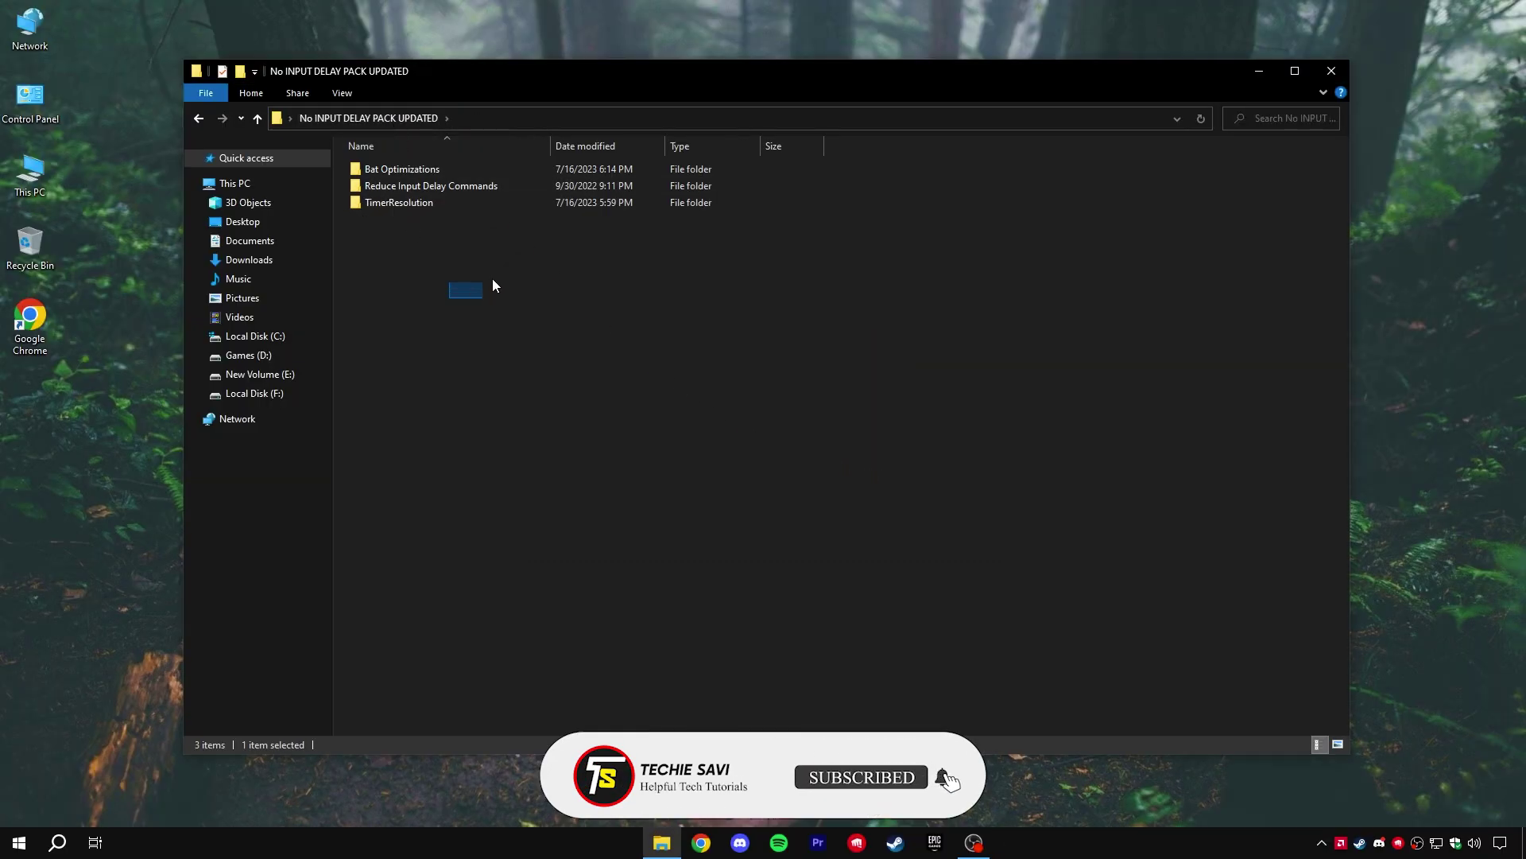
pyautogui.moveTo(493, 286); pyautogui.dragTo(652, 160)
pyautogui.click(675, 254)
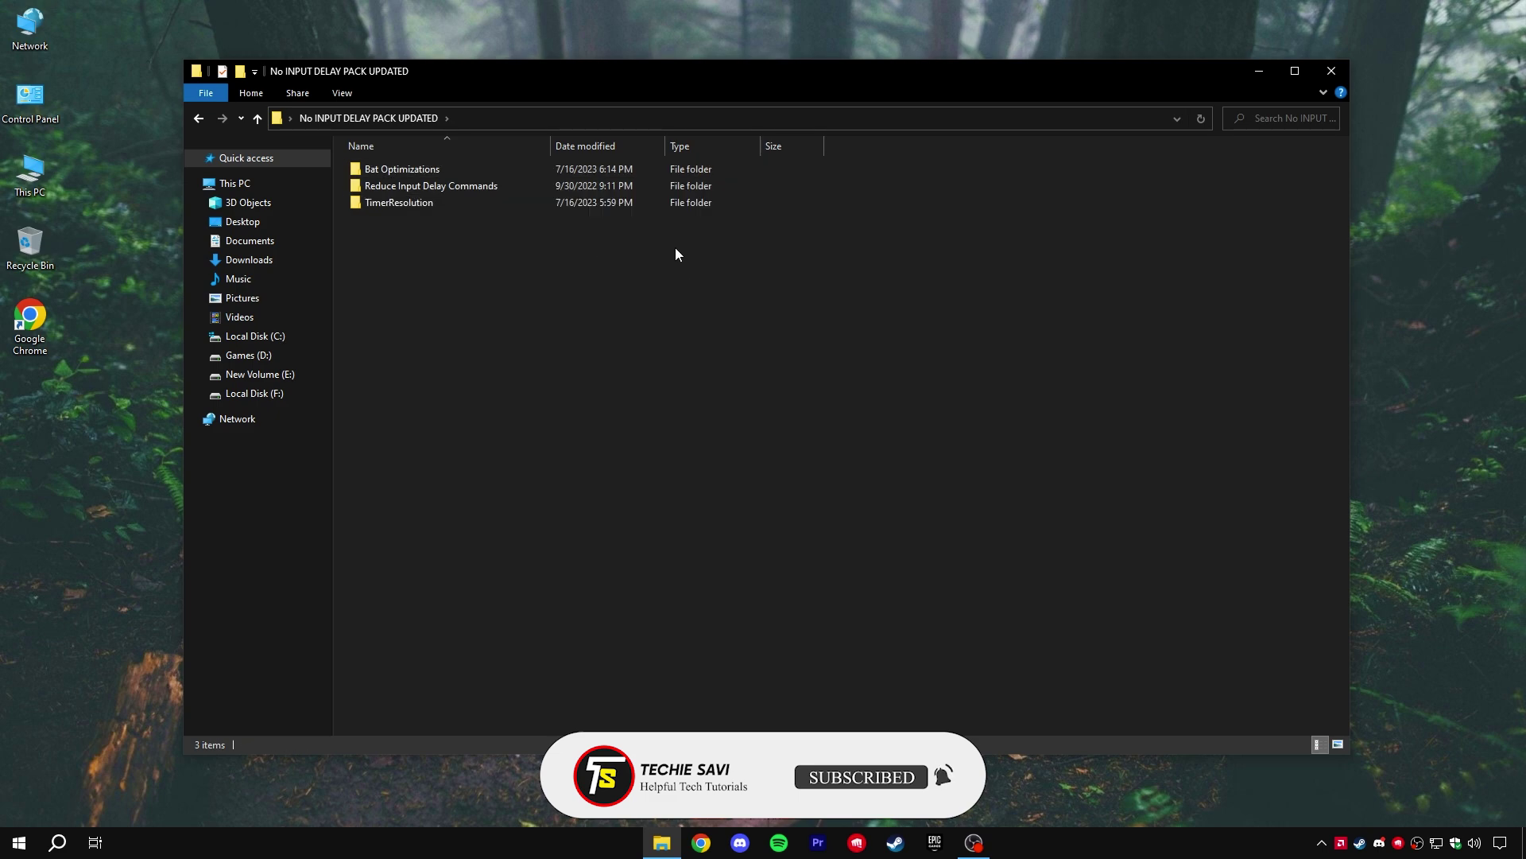
# - Close Explorer, take down two enemies with the Sheriff, heal, and grab the Spectre
pyautogui.click(1331, 71)
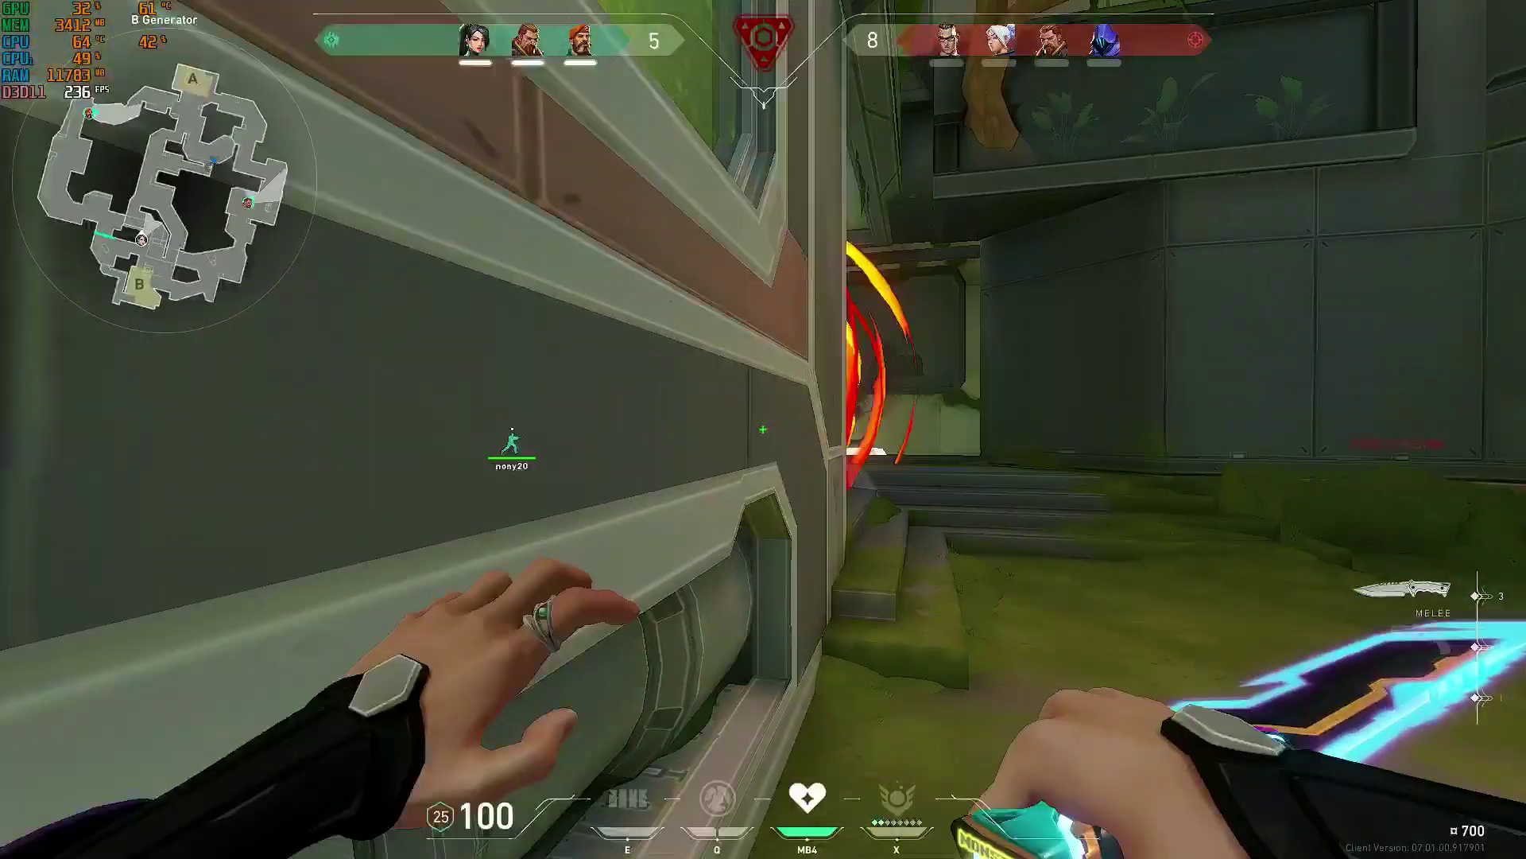
pyautogui.press('2')
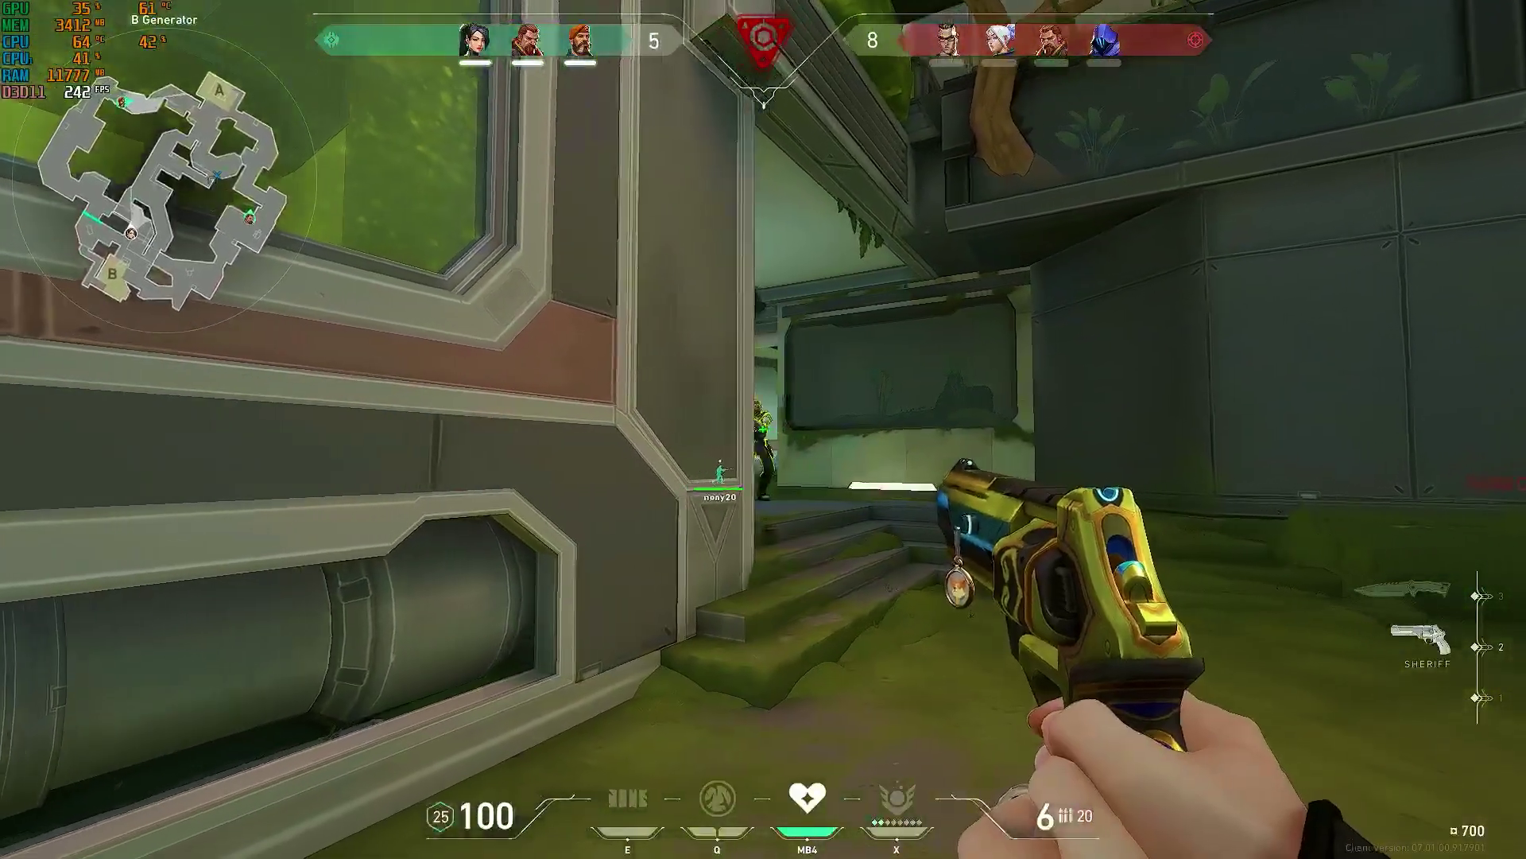
pyautogui.click(763, 429)
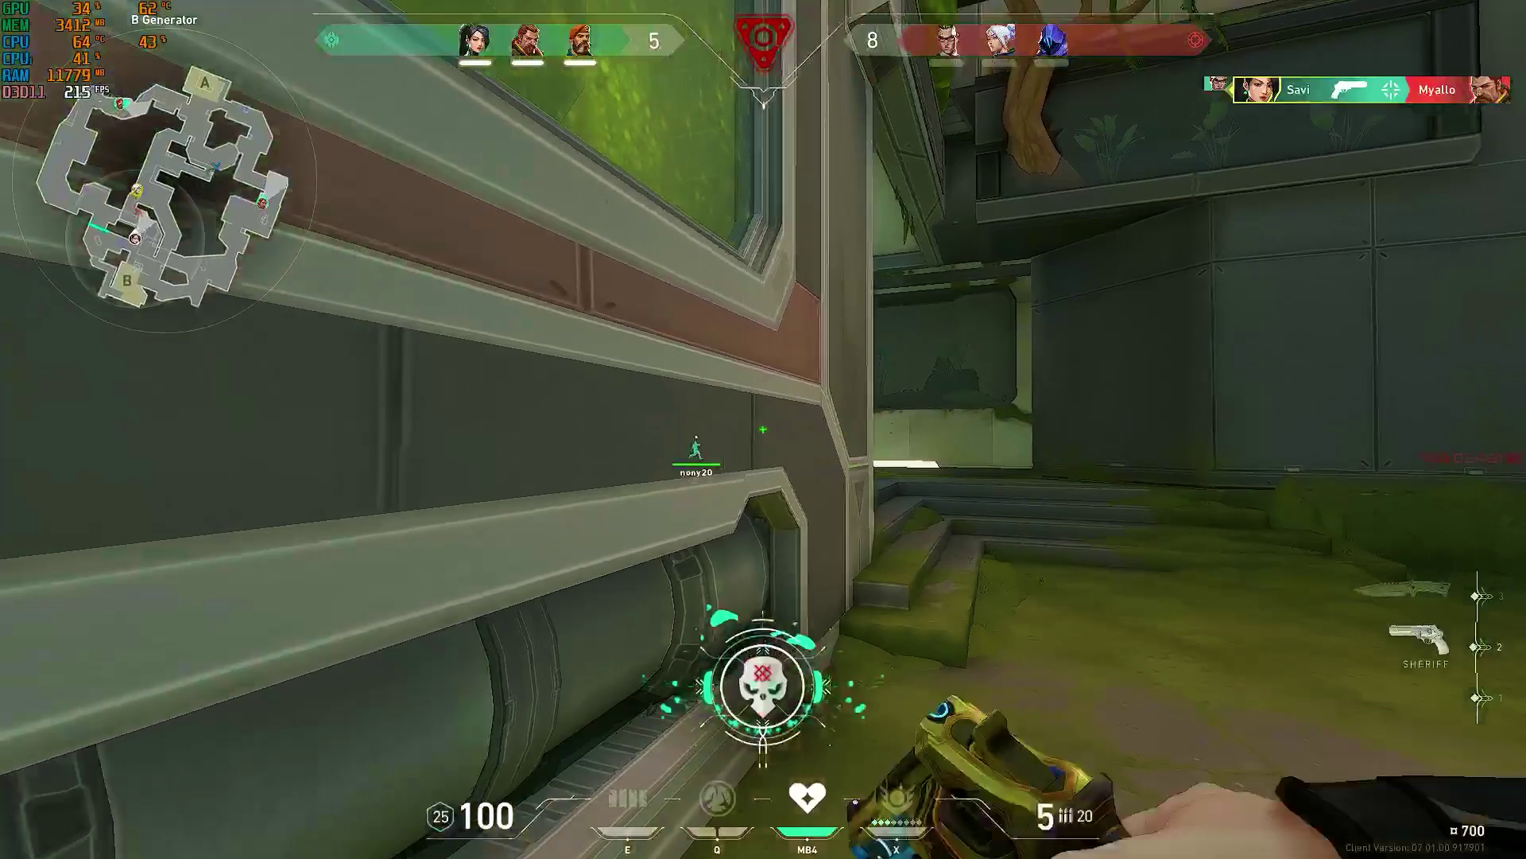
pyautogui.click(763, 429)
pyautogui.press('e')
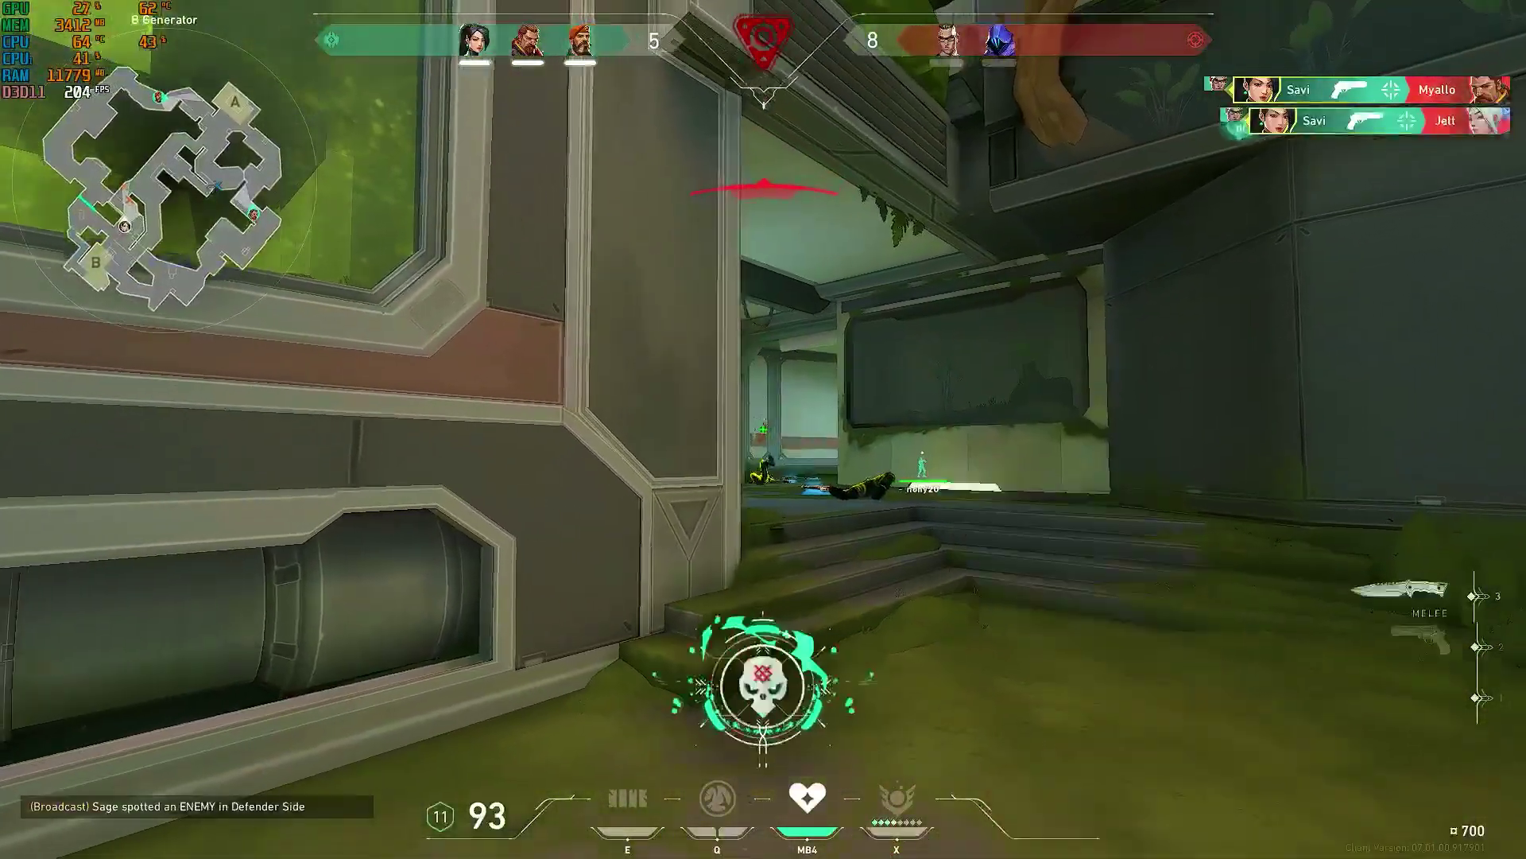
pyautogui.rightClick(764, 430)
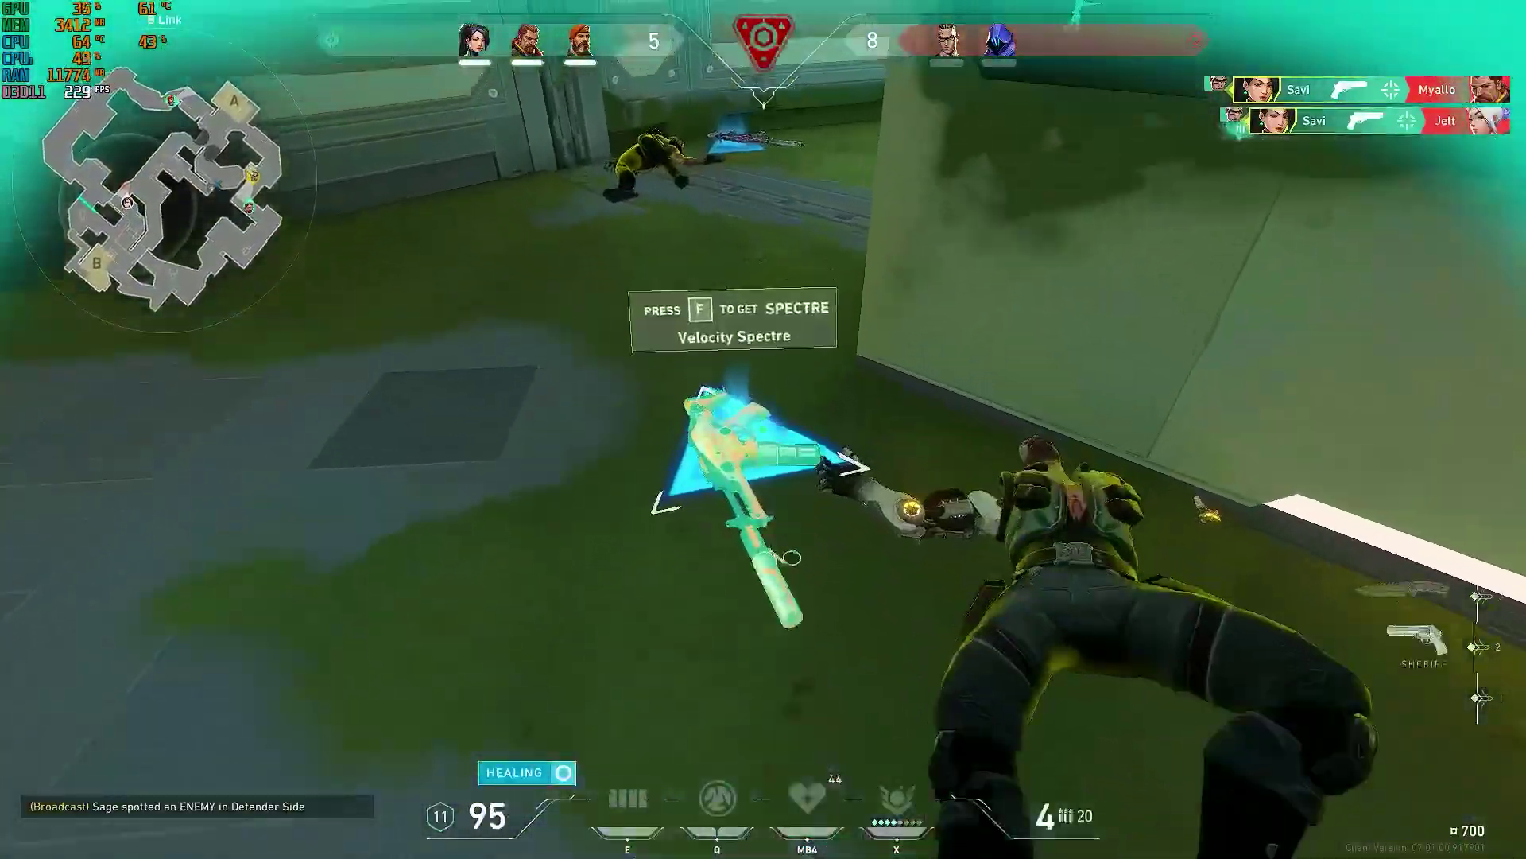
pyautogui.press('f')
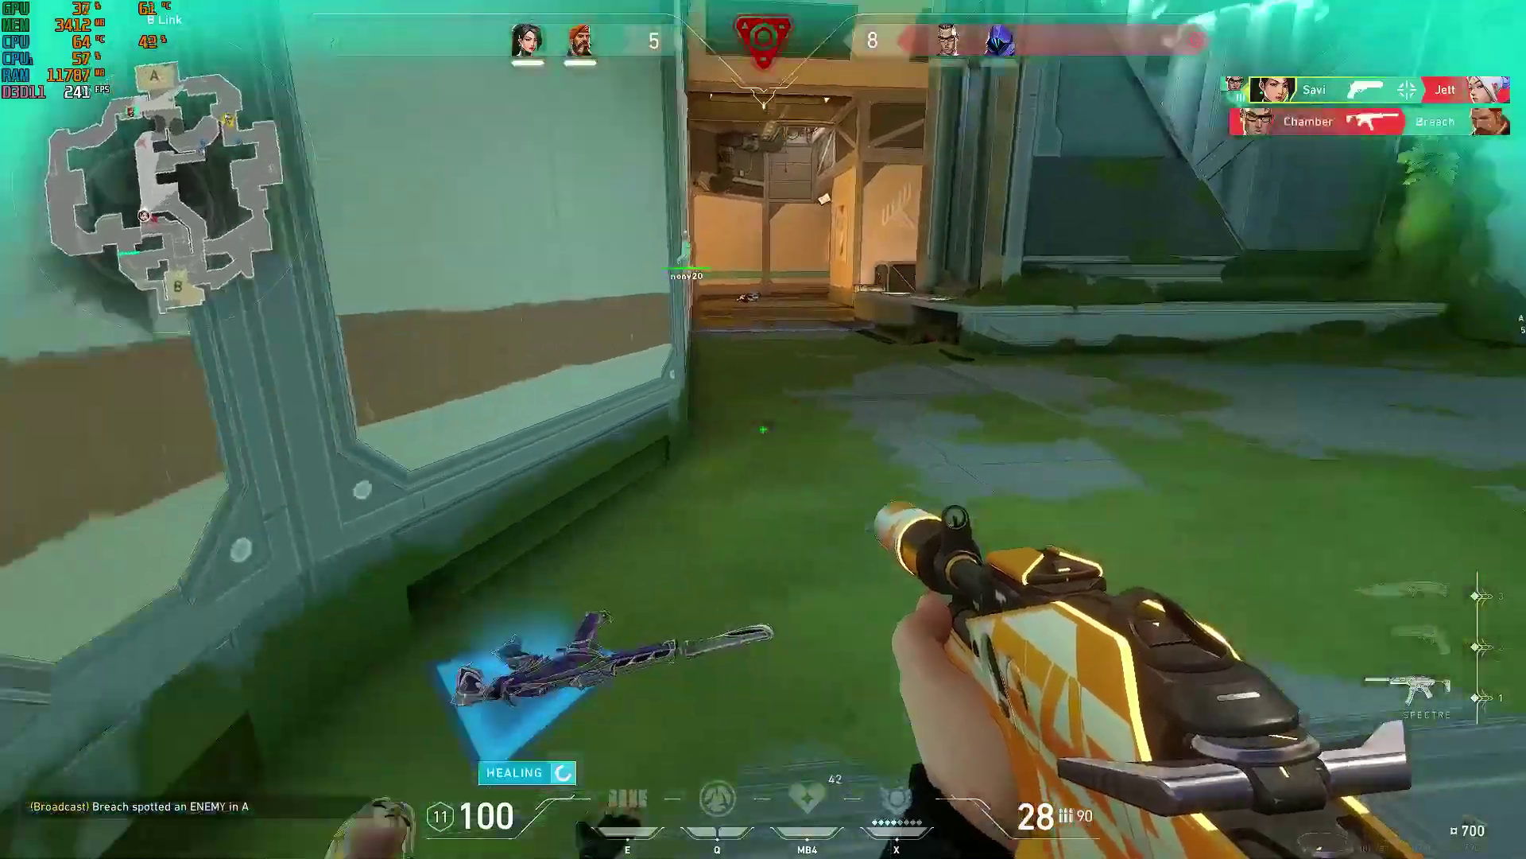
# - Cycle Sheriff, knife and Spectre, reload the Spectre, then inspect it
pyautogui.press('2')
pyautogui.press('3')
pyautogui.press('1')
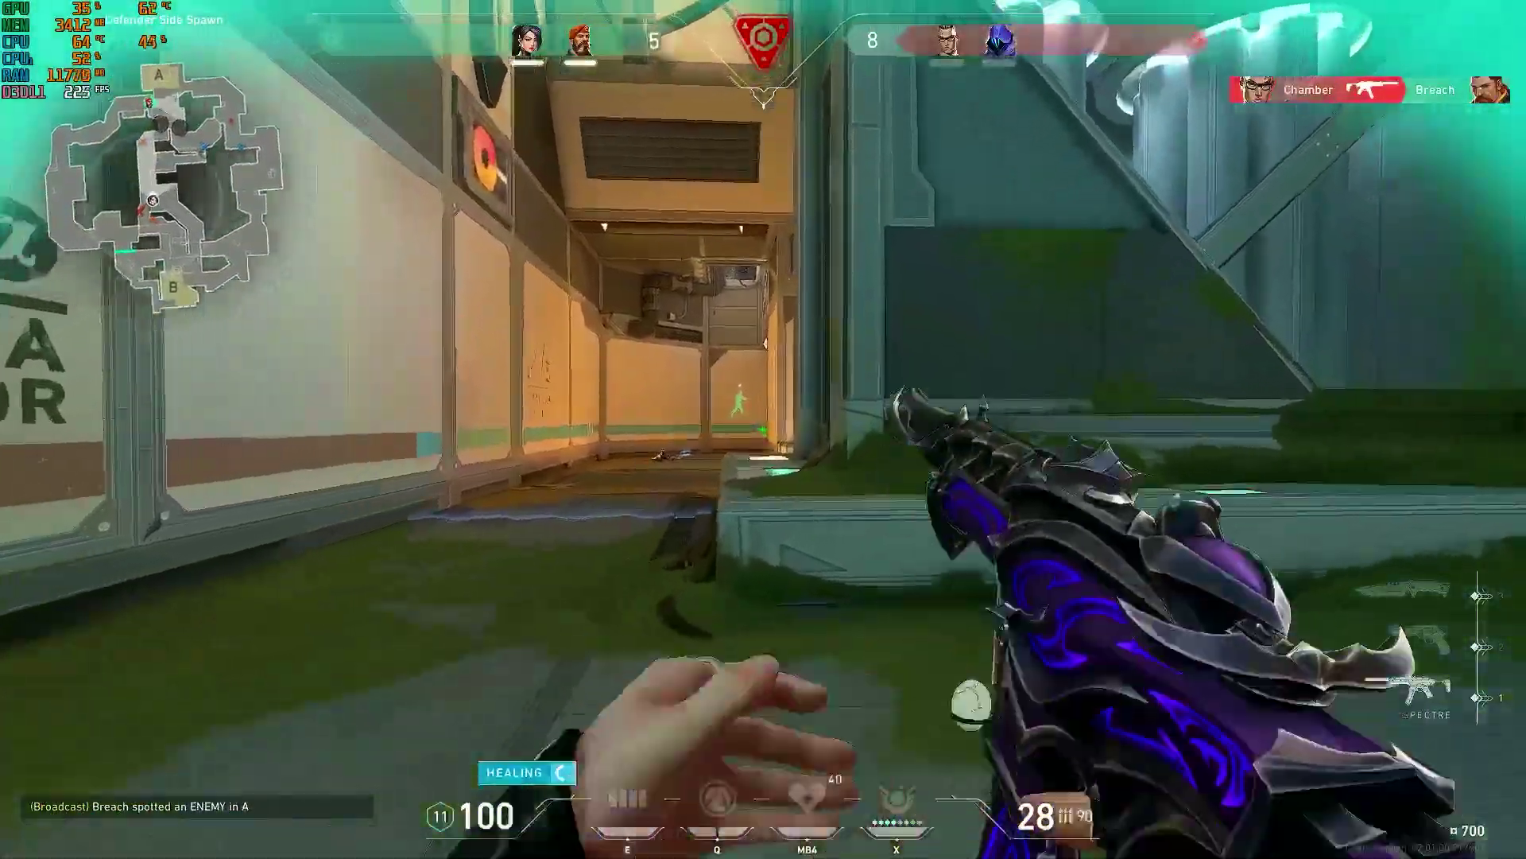
pyautogui.press('r')
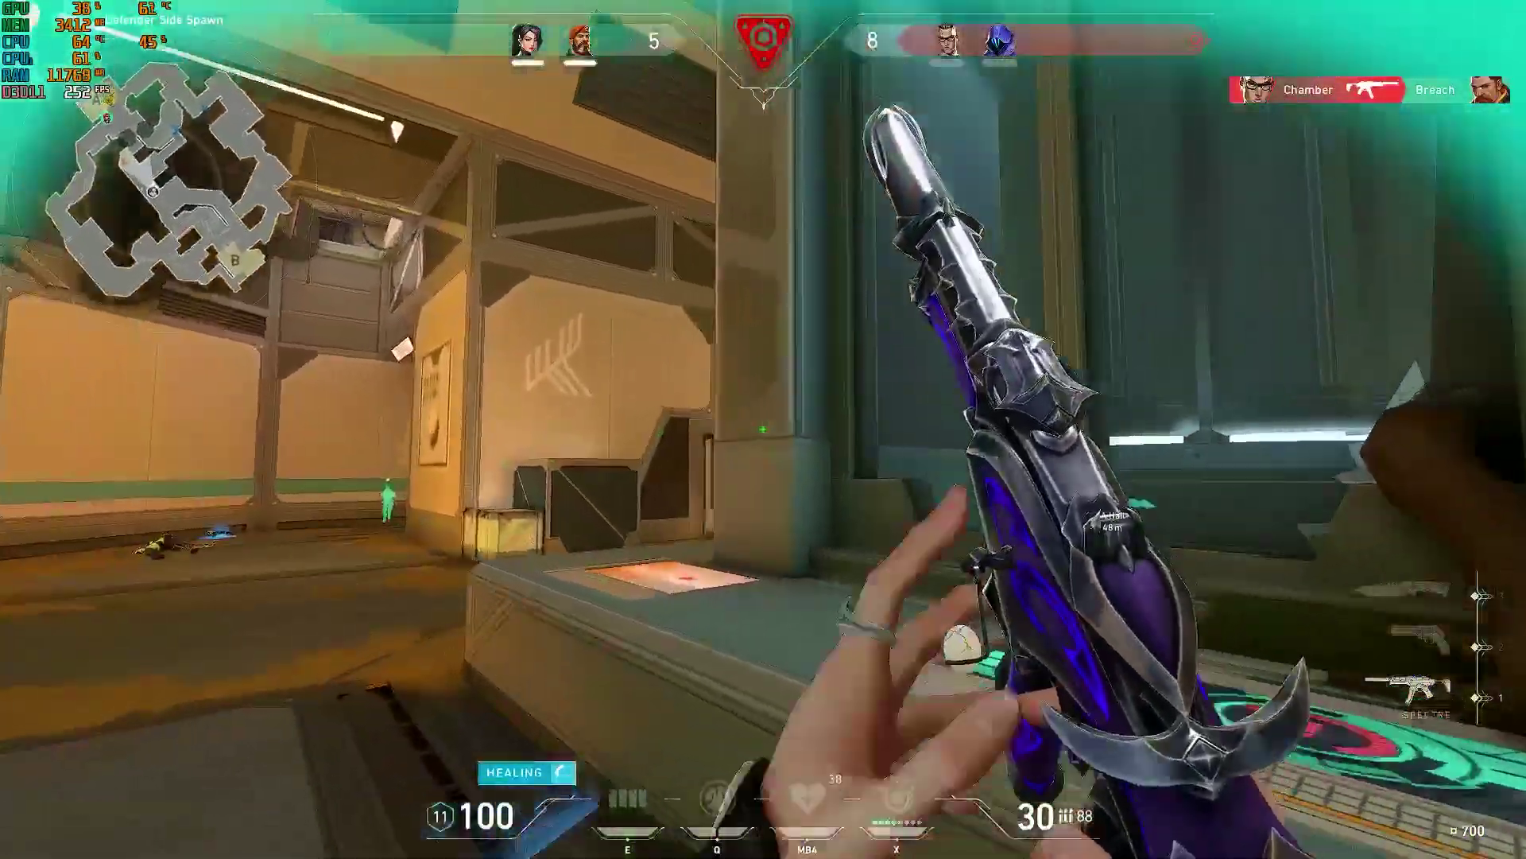
pyautogui.press('3')
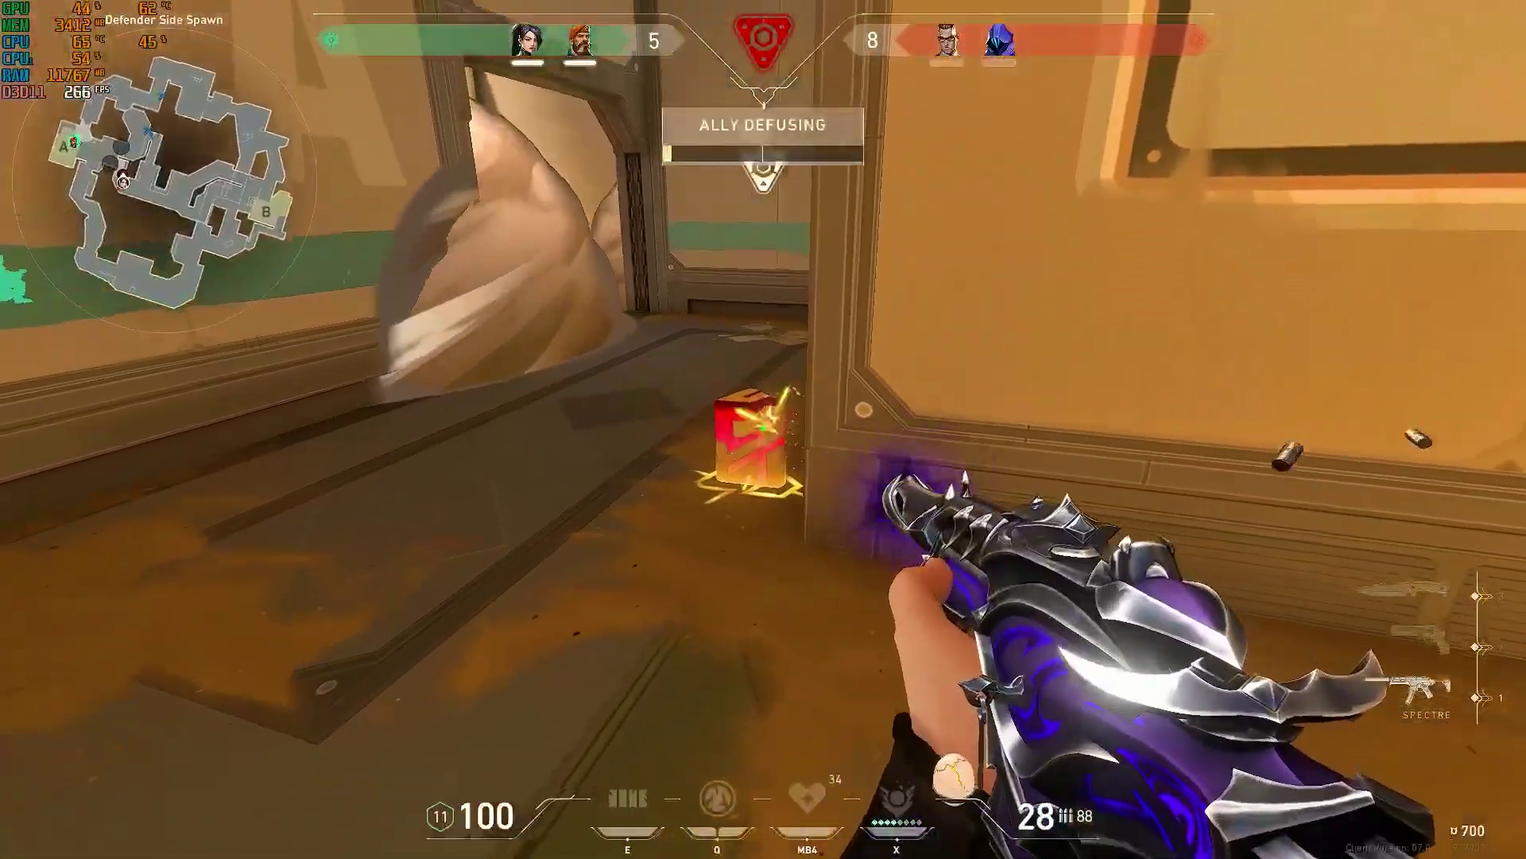
pyautogui.press('y')
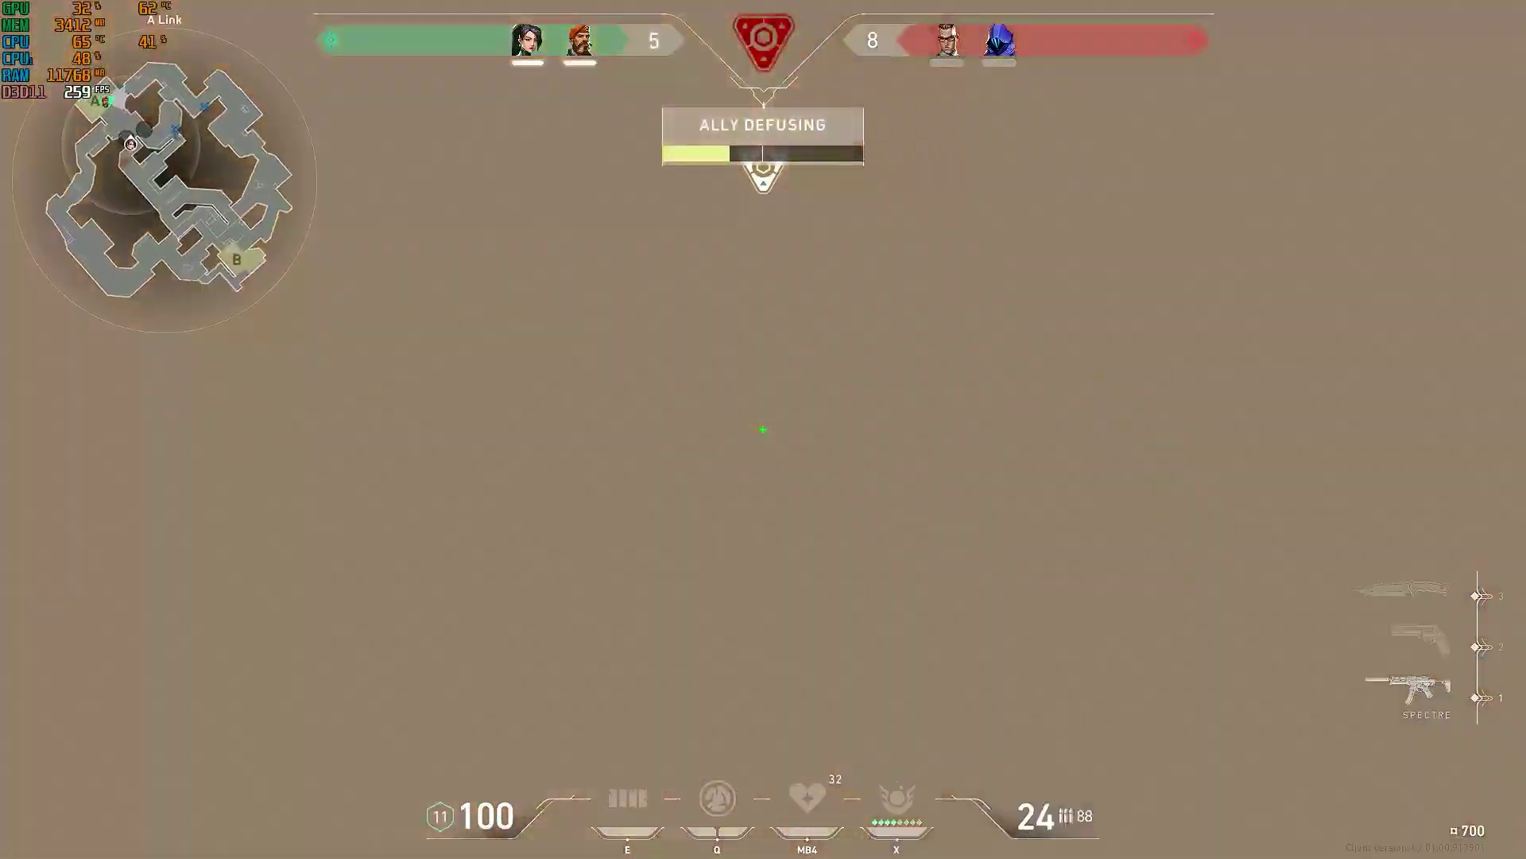